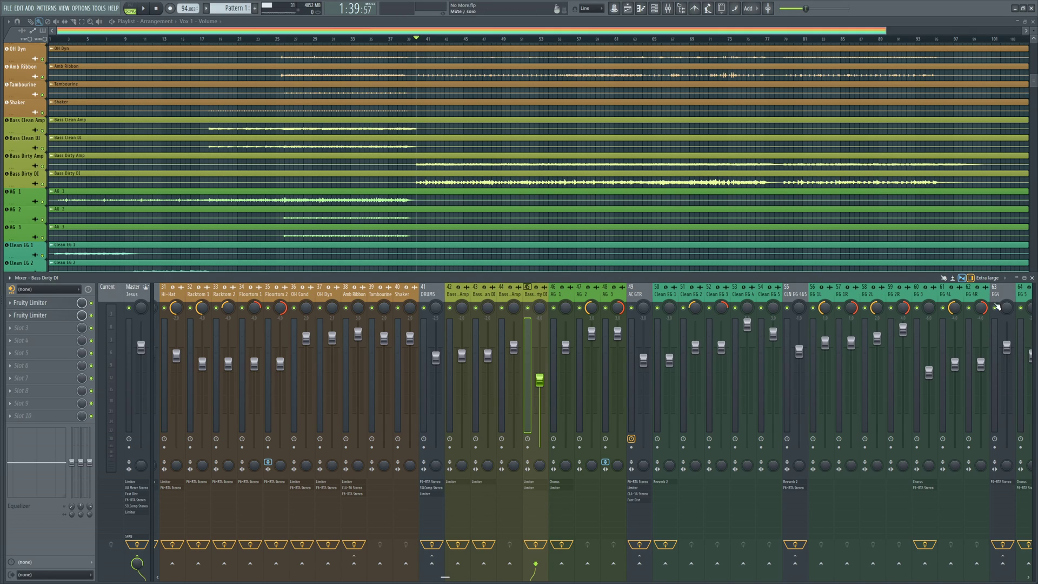
Examine the settings of the first Fruity Limiter on the Bass Dirty DI mixer track and close it.
{"action": "scroll", "coordinate": [477, 581], "scroll_direction": "right", "scroll_amount": 8}
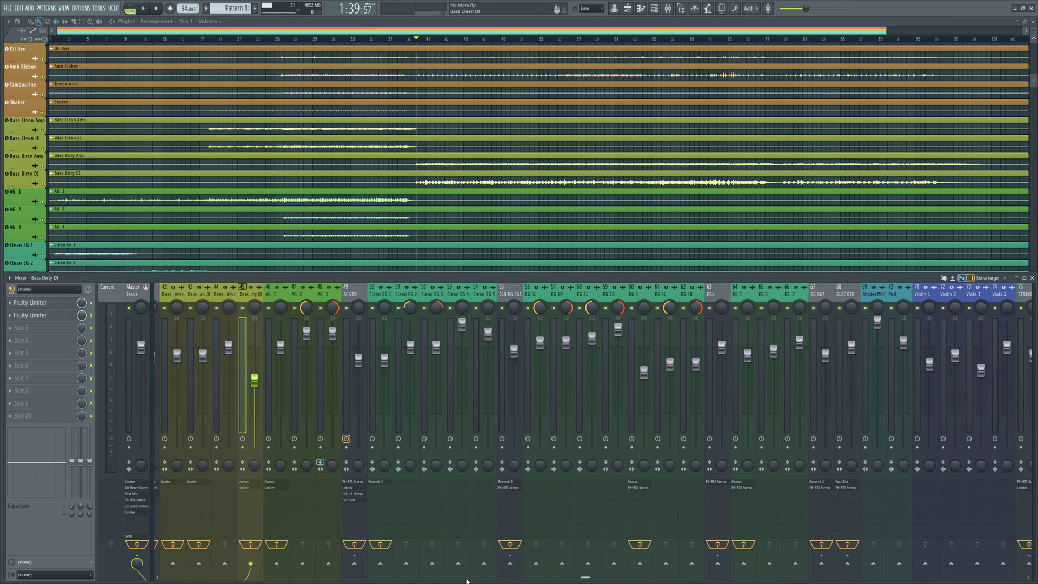
{"action": "scroll", "coordinate": [466, 581], "scroll_direction": "left", "scroll_amount": 6}
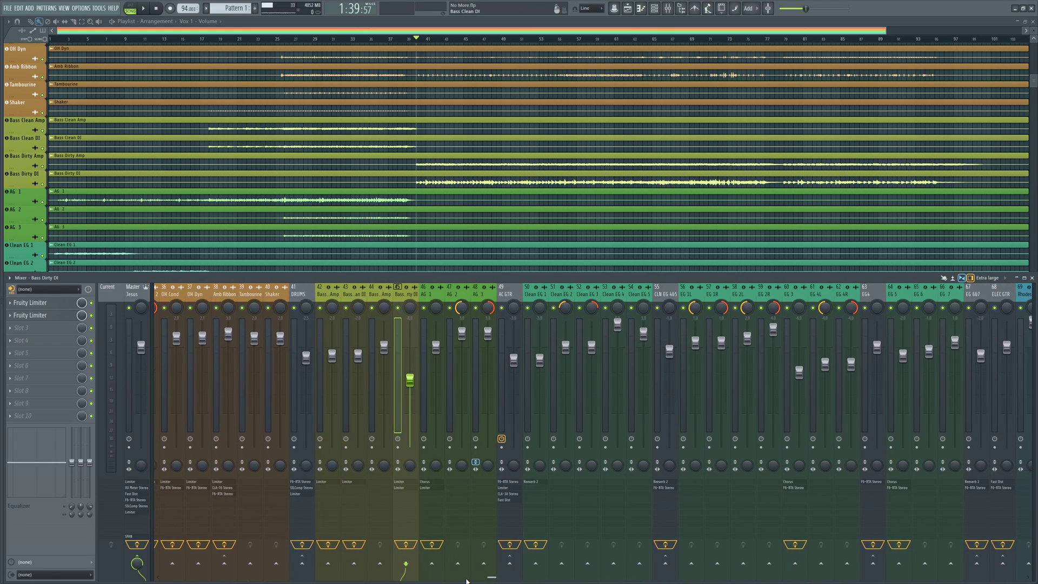
{"action": "scroll", "coordinate": [466, 581], "scroll_direction": "left", "scroll_amount": 5}
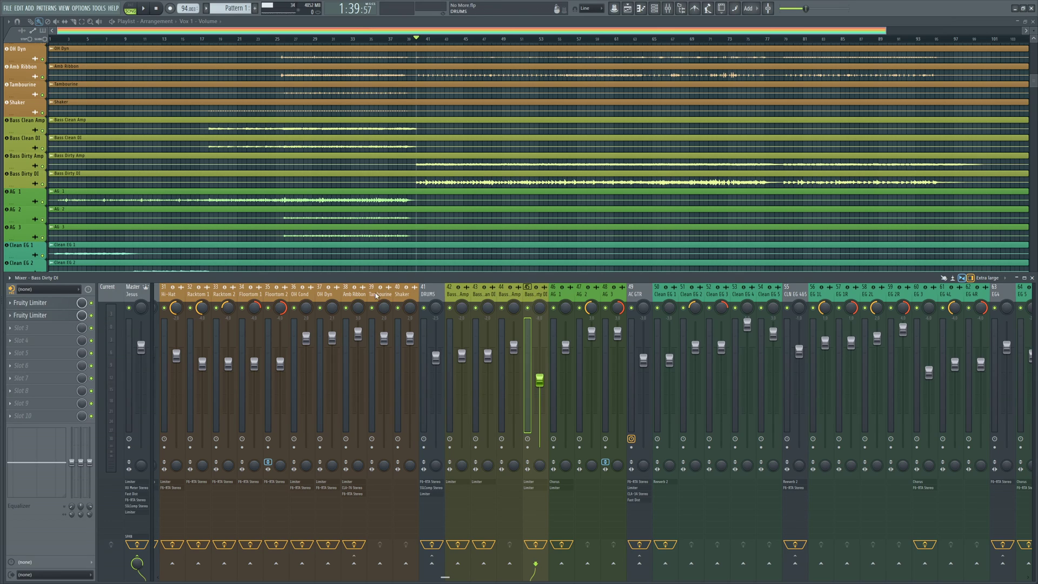
{"action": "left_click", "coordinate": [55, 308]}
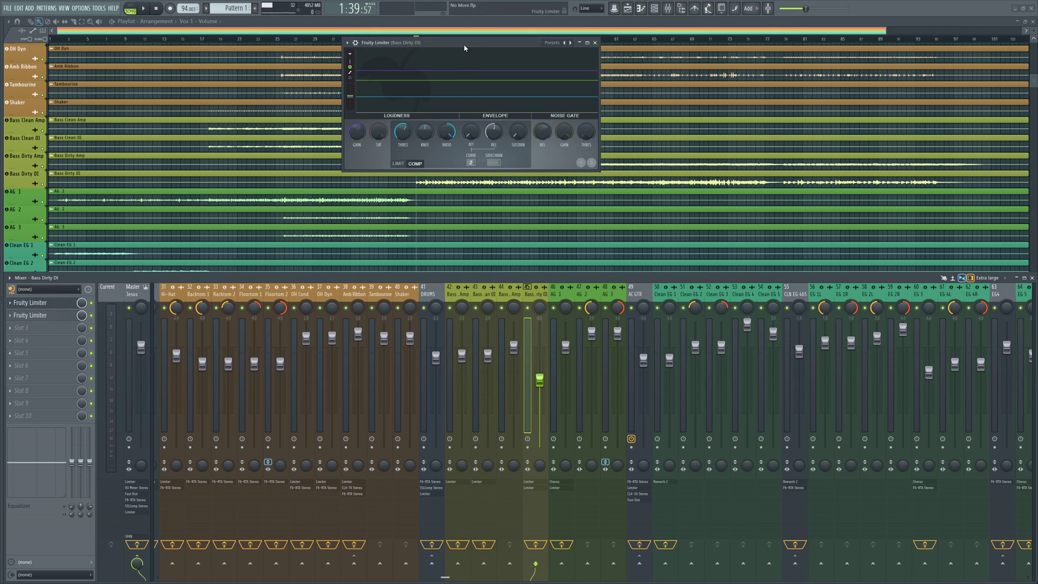
{"action": "left_click_drag", "start_coordinate": [463, 45], "coordinate": [569, 178]}
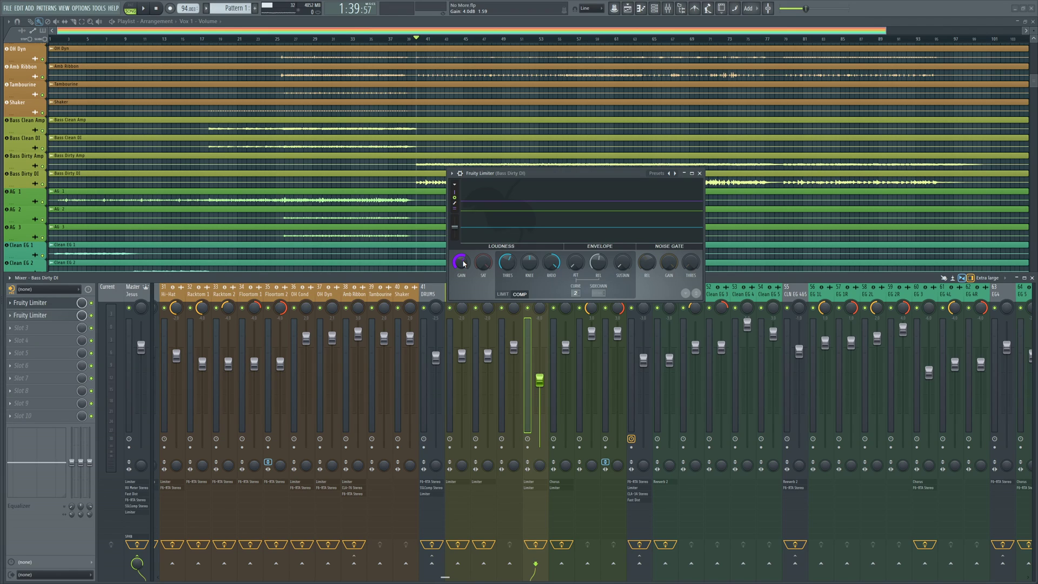
{"action": "left_click", "coordinate": [699, 174]}
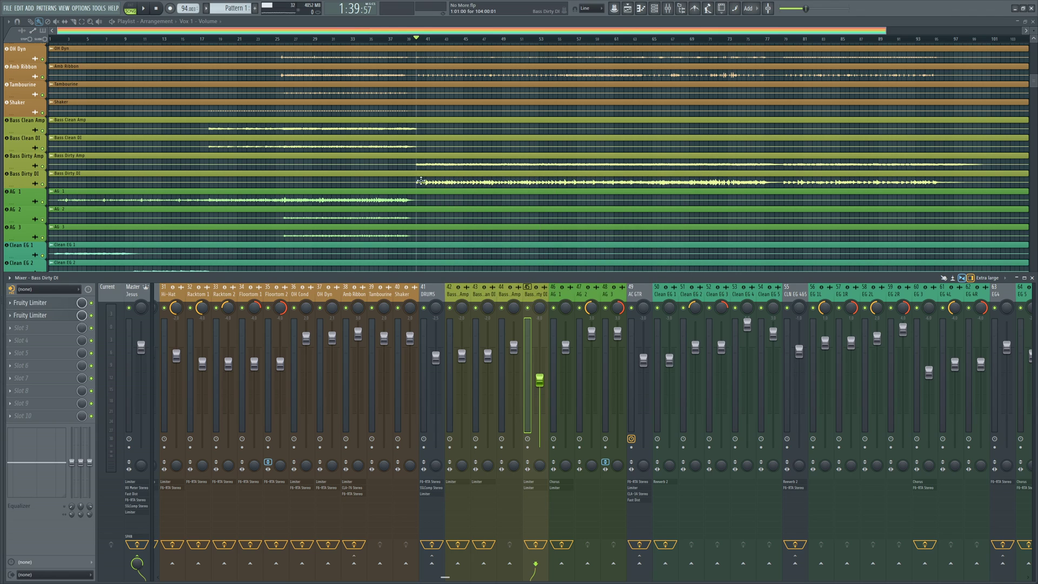
Solo and enlarge the Bass Dirty DI playlist track to inspect its waveform, and play back a short passage.
{"action": "right_click", "coordinate": [42, 185]}
{"action": "left_click_drag", "start_coordinate": [36, 188], "coordinate": [36, 445]}
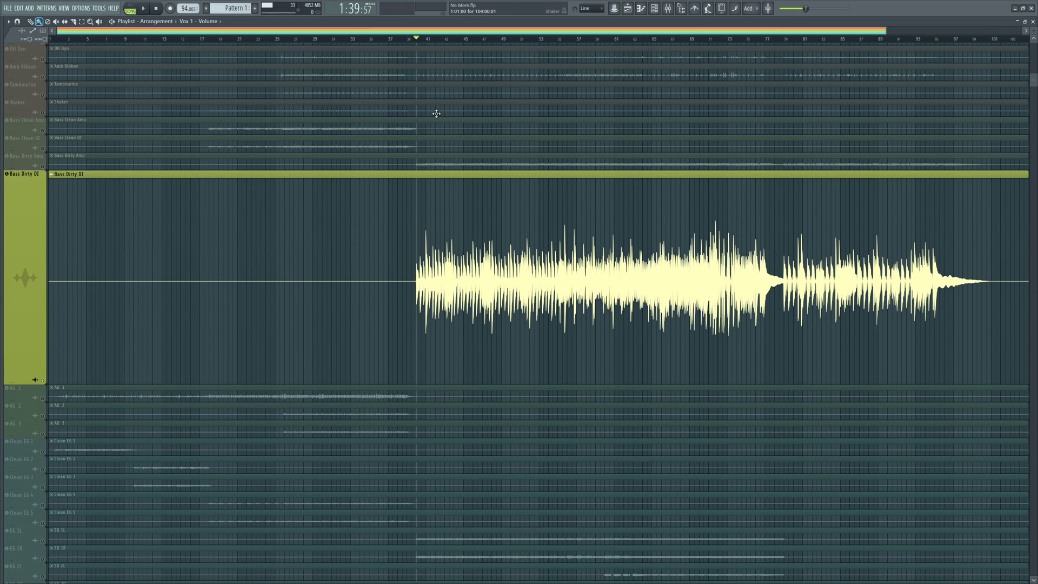
{"action": "key", "text": "F9"}
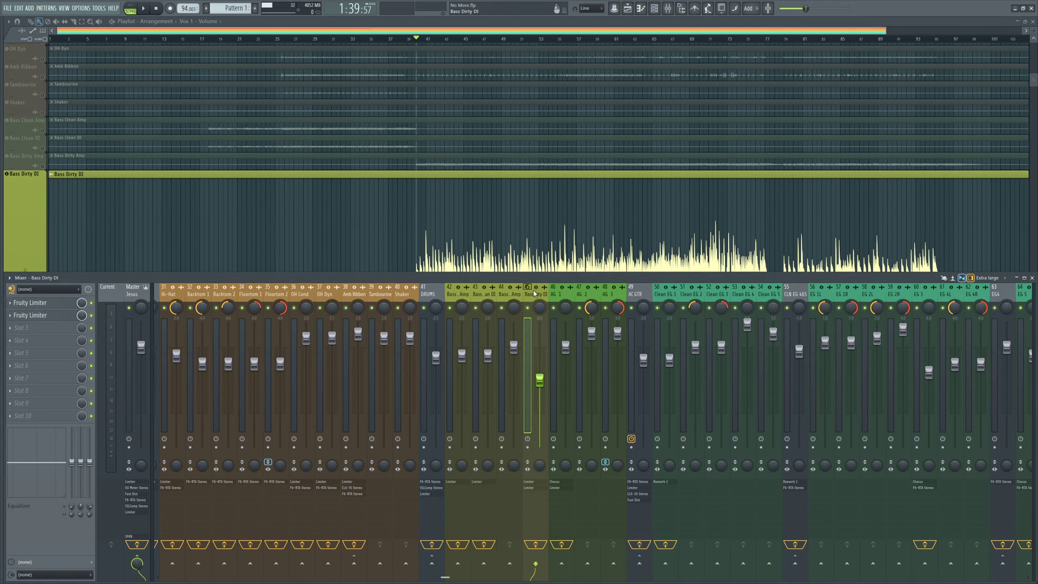
{"action": "key", "text": "F9"}
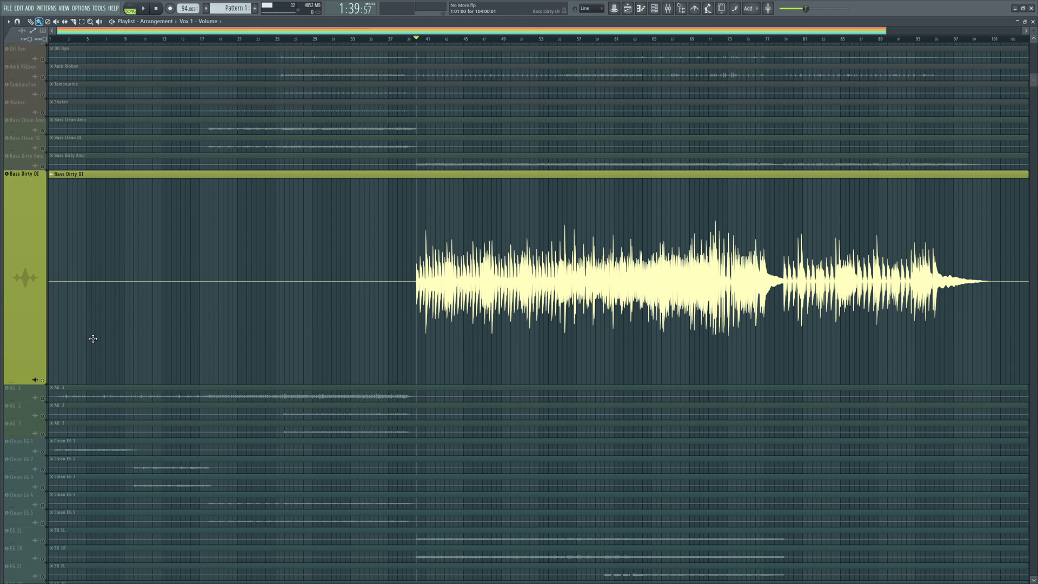
{"action": "key", "text": "space"}
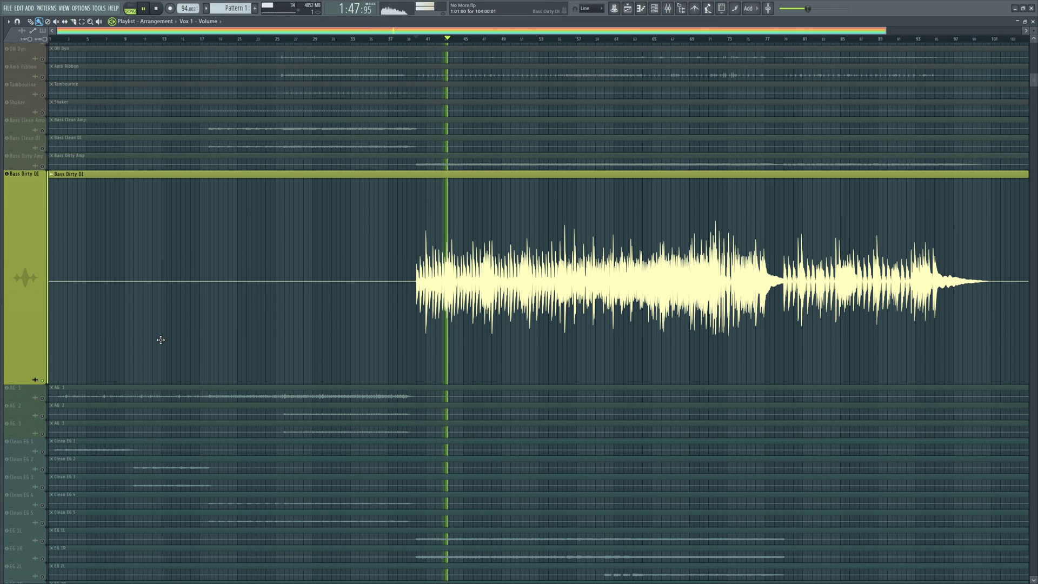
{"action": "key", "text": "space"}
Compare the two Fruity Limiters on the Bass Dirty DI mixer track one above the other and close both.
{"action": "key", "text": "F9"}
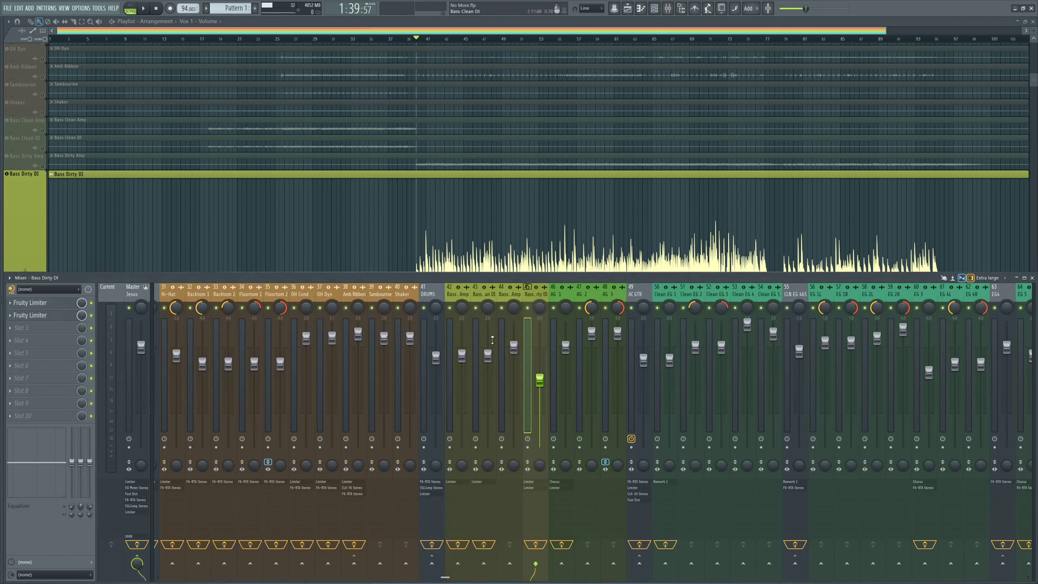
{"action": "left_click", "coordinate": [38, 305]}
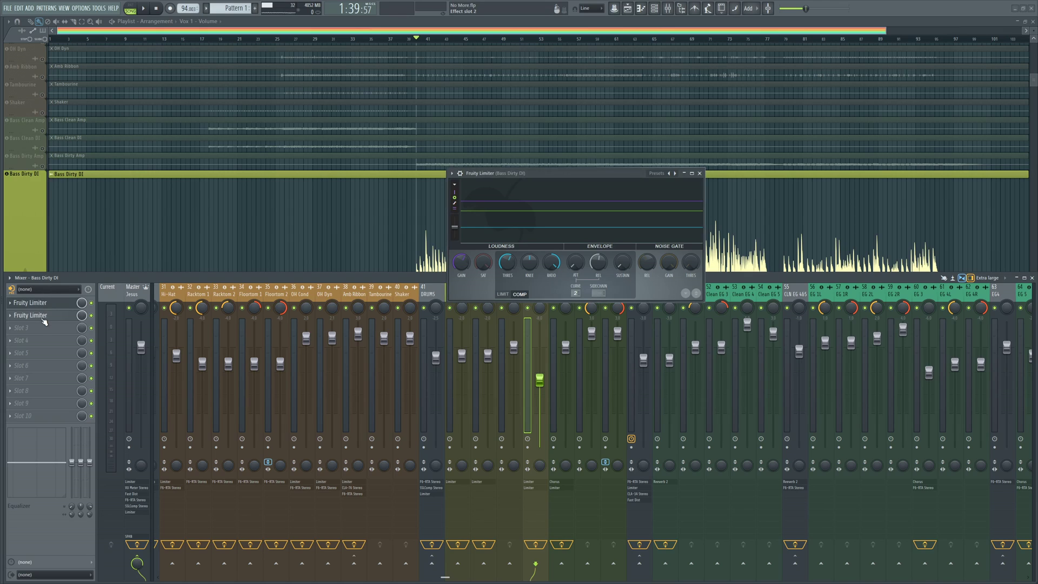
{"action": "left_click", "coordinate": [41, 314]}
{"action": "left_click_drag", "start_coordinate": [706, 39], "coordinate": [551, 303]}
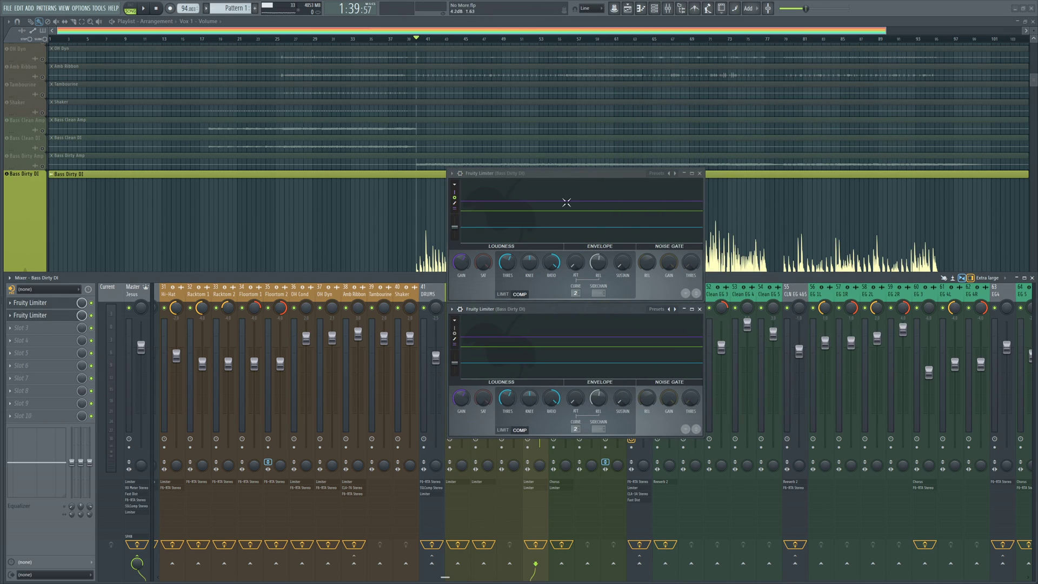
{"action": "left_click", "coordinate": [48, 304]}
{"action": "left_click", "coordinate": [48, 304]}
{"action": "left_click", "coordinate": [699, 173]}
{"action": "left_click", "coordinate": [701, 309]}
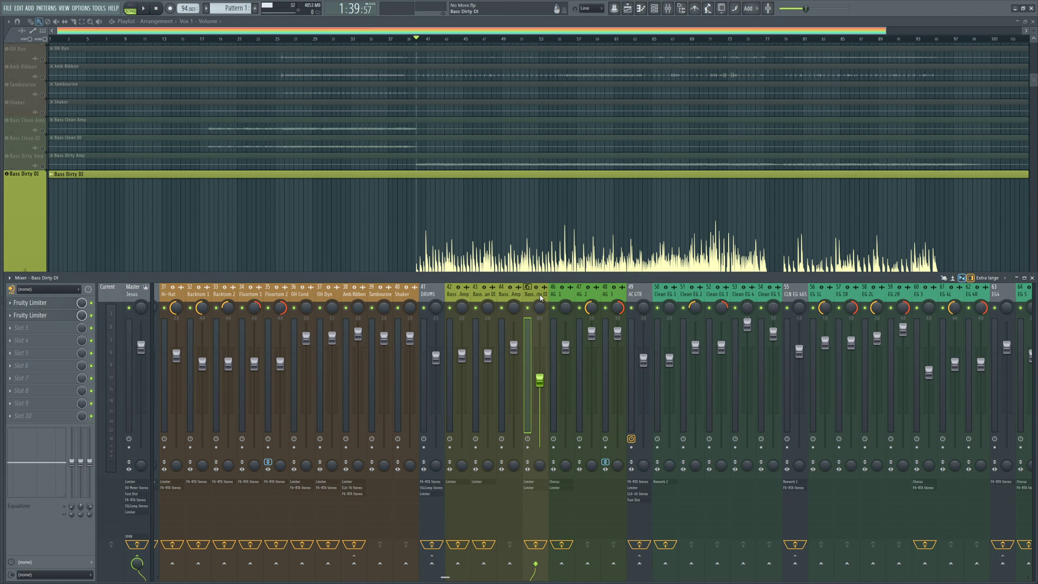
Select the Bass Clean DI mixer track and reset the height of the Bass Dirty DI playlist track.
{"action": "scroll", "coordinate": [963, 176], "scroll_direction": "down", "scroll_amount": 5}
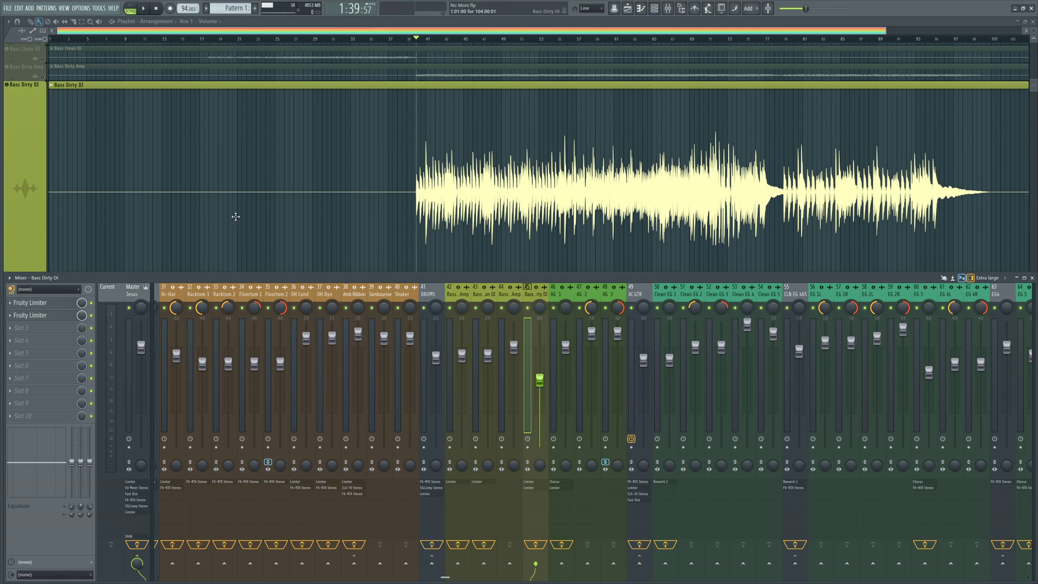
{"action": "scroll", "coordinate": [235, 217], "scroll_direction": "down", "scroll_amount": 1}
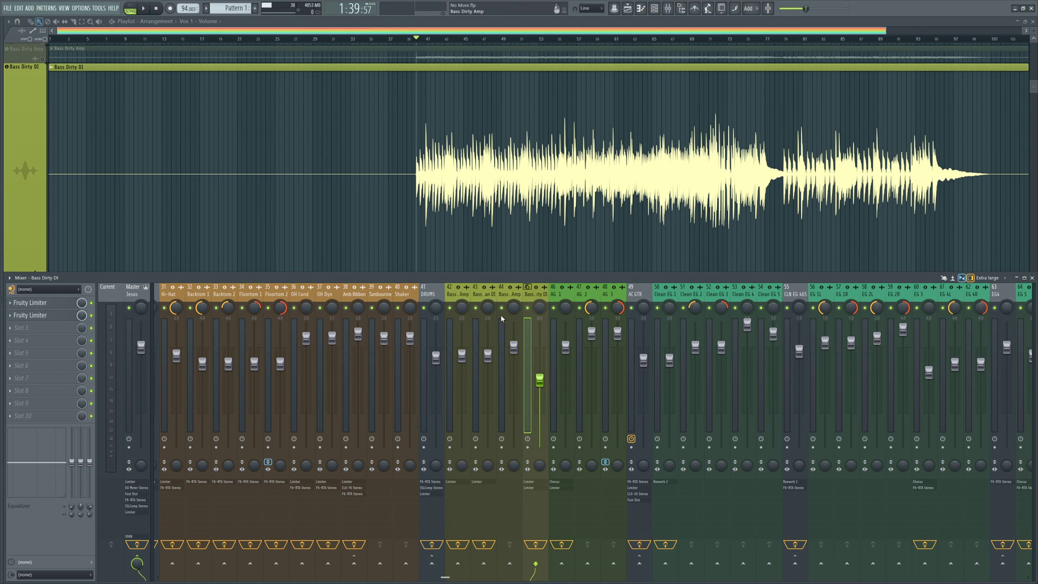
{"action": "left_click", "coordinate": [486, 324]}
{"action": "scroll", "coordinate": [178, 238], "scroll_direction": "up", "scroll_amount": 8}
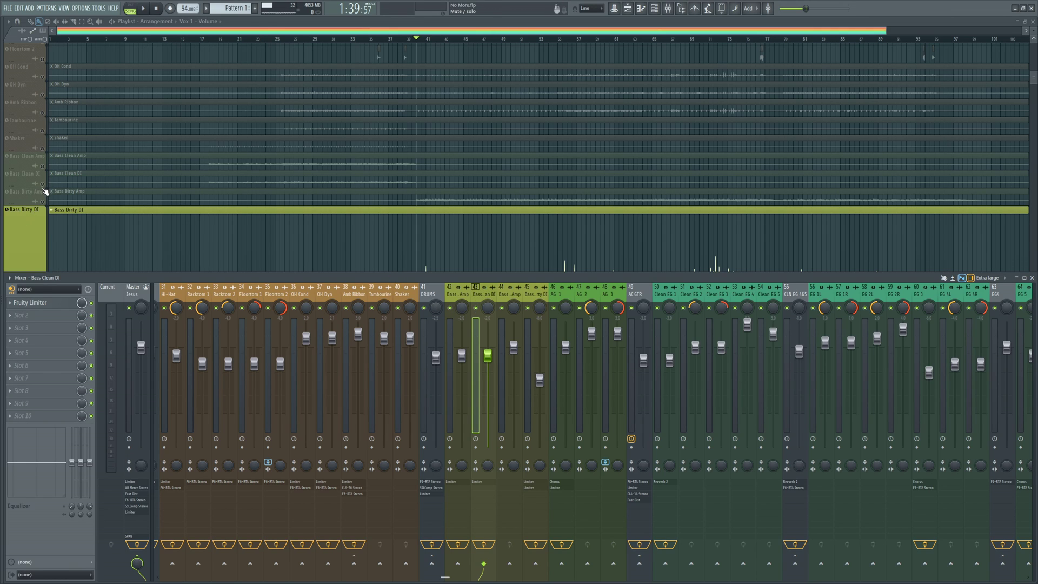
{"action": "right_click", "coordinate": [28, 219]}
{"action": "left_click", "coordinate": [106, 269]}
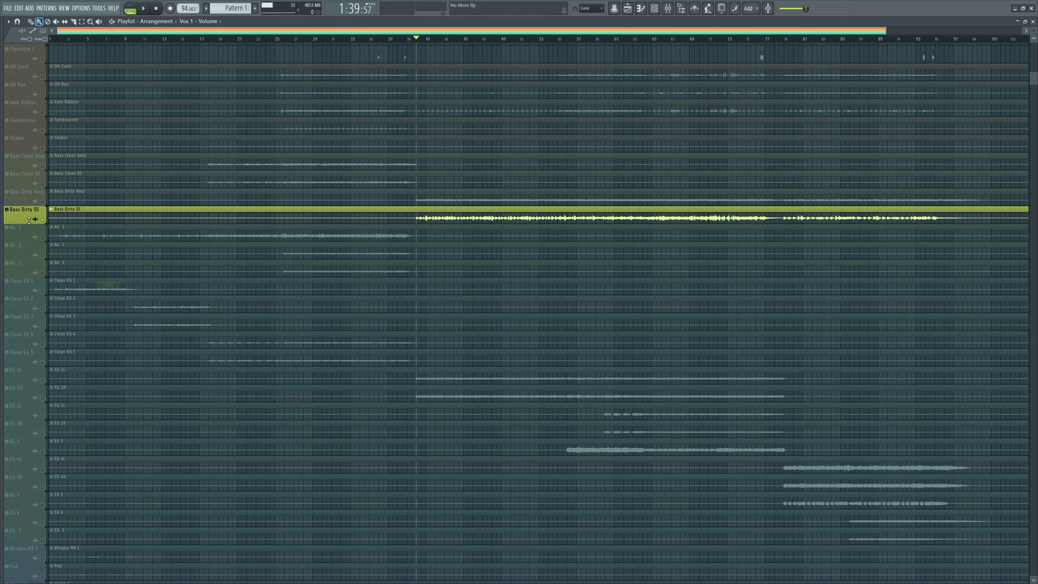
Solo and enlarge the Bass Clean DI playlist track so its waveform can be inspected above the mixer.
{"action": "left_click", "coordinate": [72, 183]}
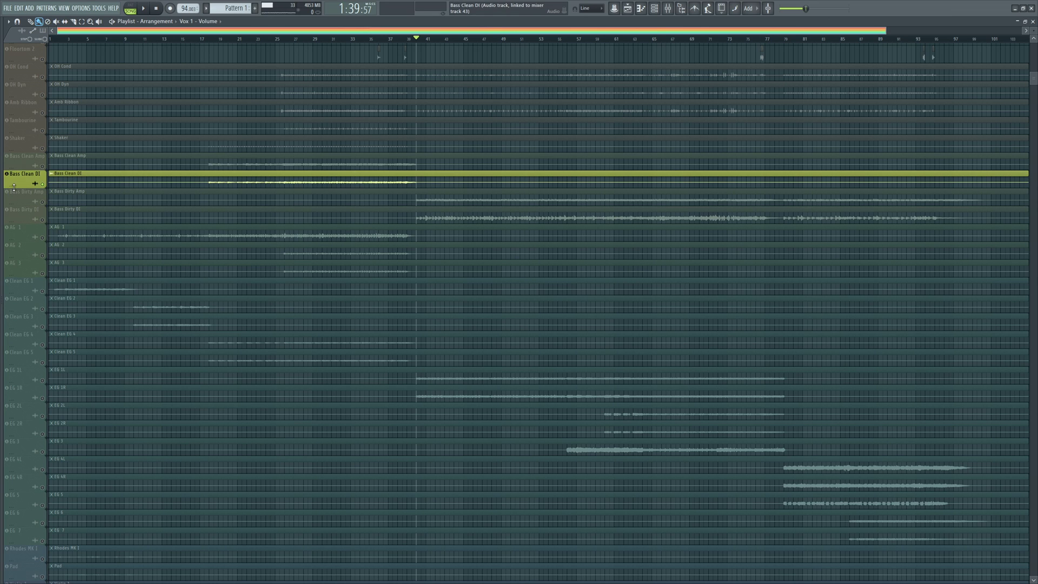
{"action": "left_click_drag", "start_coordinate": [11, 186], "coordinate": [12, 382]}
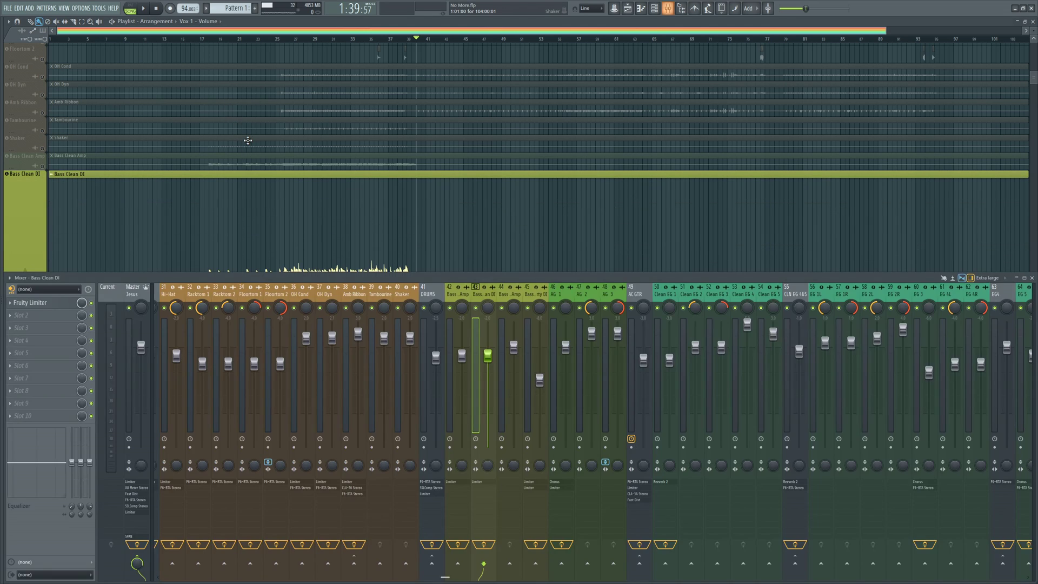
{"action": "key", "text": "F9"}
{"action": "scroll", "coordinate": [421, 183], "scroll_direction": "down", "scroll_amount": 3}
{"action": "scroll", "coordinate": [421, 183], "scroll_direction": "down", "scroll_amount": 1}
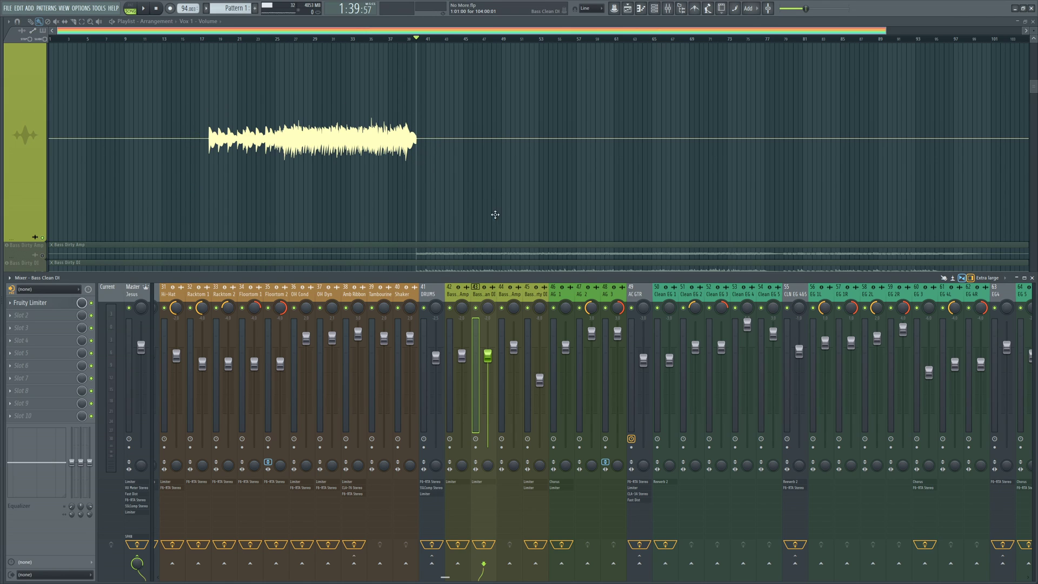
Examine the gain and compressor settings of the Fruity Limiter on Bass Clean DI and close it.
{"action": "left_click", "coordinate": [30, 303]}
{"action": "left_click_drag", "start_coordinate": [436, 313], "coordinate": [577, 257]}
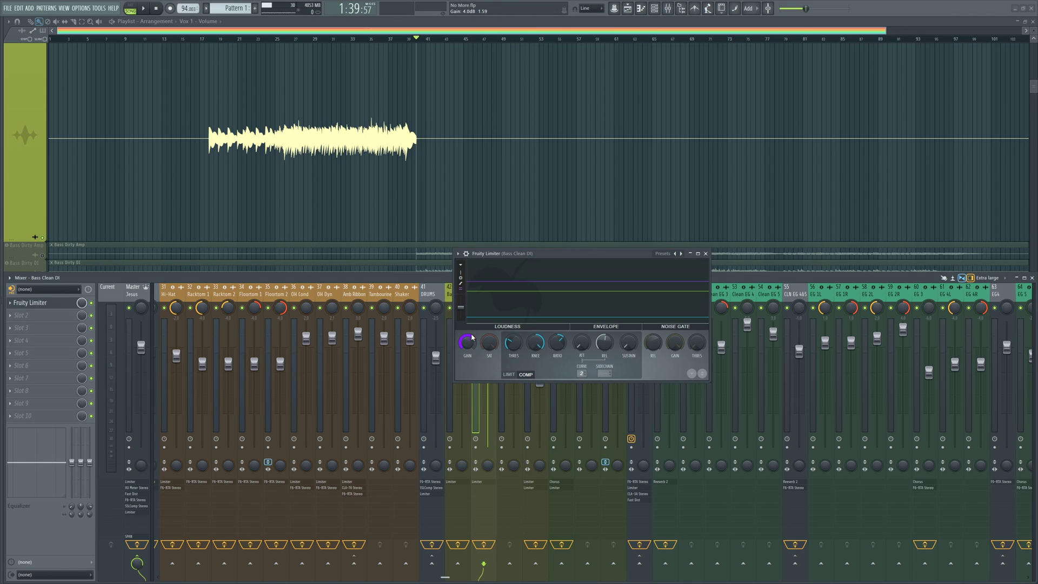
{"action": "left_click_drag", "start_coordinate": [472, 337], "coordinate": [531, 269]}
{"action": "left_click_drag", "start_coordinate": [557, 254], "coordinate": [550, 221]}
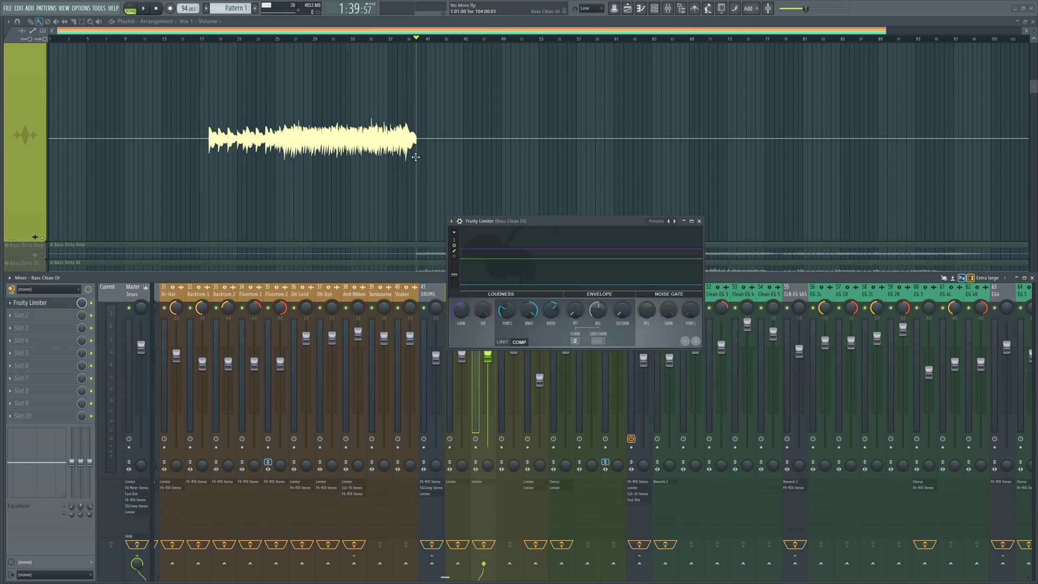
{"action": "left_click", "coordinate": [699, 221]}
Select the Bass Clean Amp mixer track, and solo and enlarge its playlist track in place of Bass Clean DI.
{"action": "left_click", "coordinate": [456, 295]}
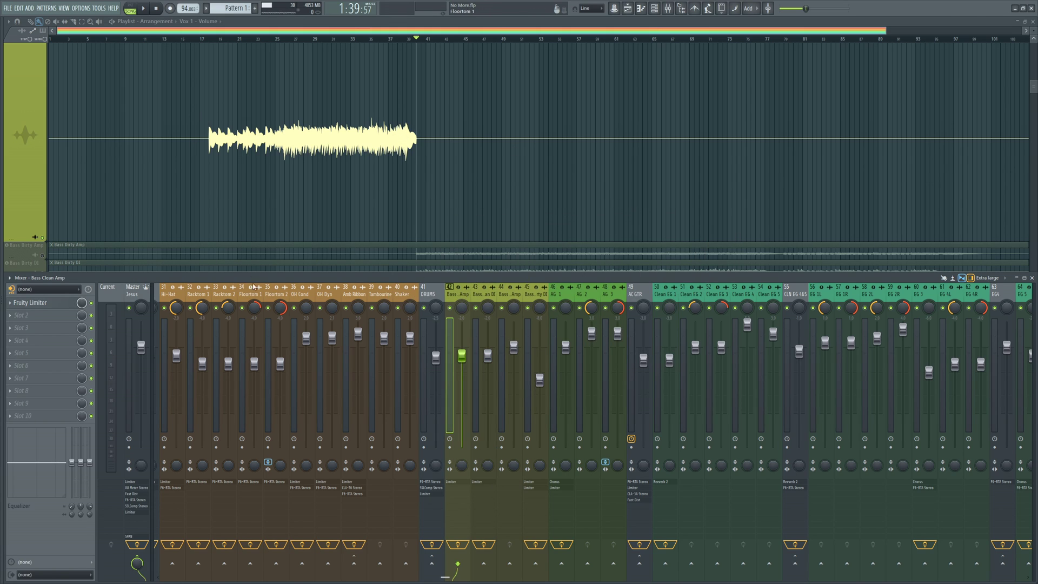
{"action": "scroll", "coordinate": [86, 225], "scroll_direction": "up", "scroll_amount": 5}
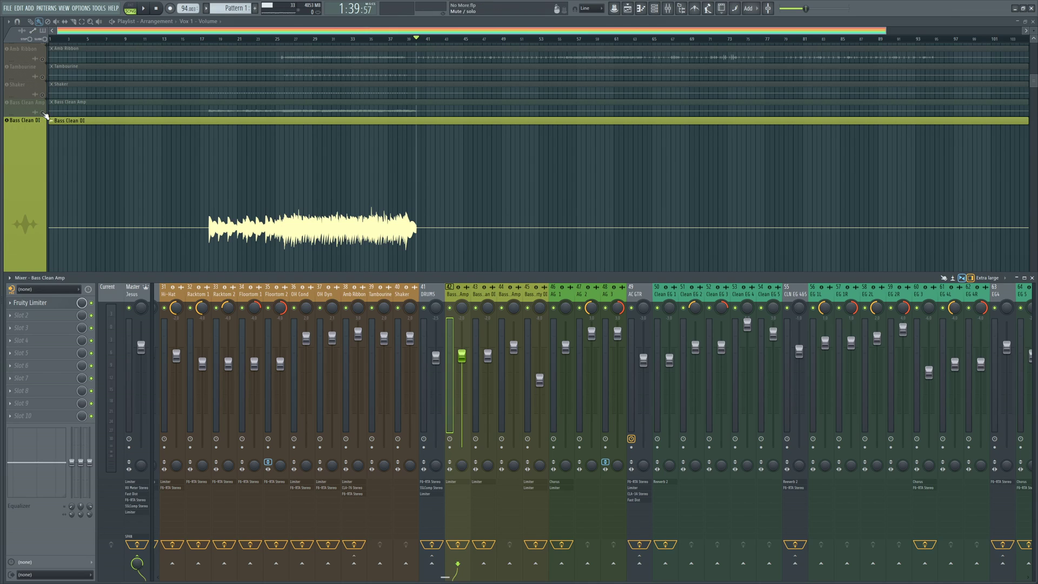
{"action": "right_click", "coordinate": [28, 113]}
{"action": "mouse_move", "coordinate": [59, 181]}
{"action": "left_click", "coordinate": [106, 196]}
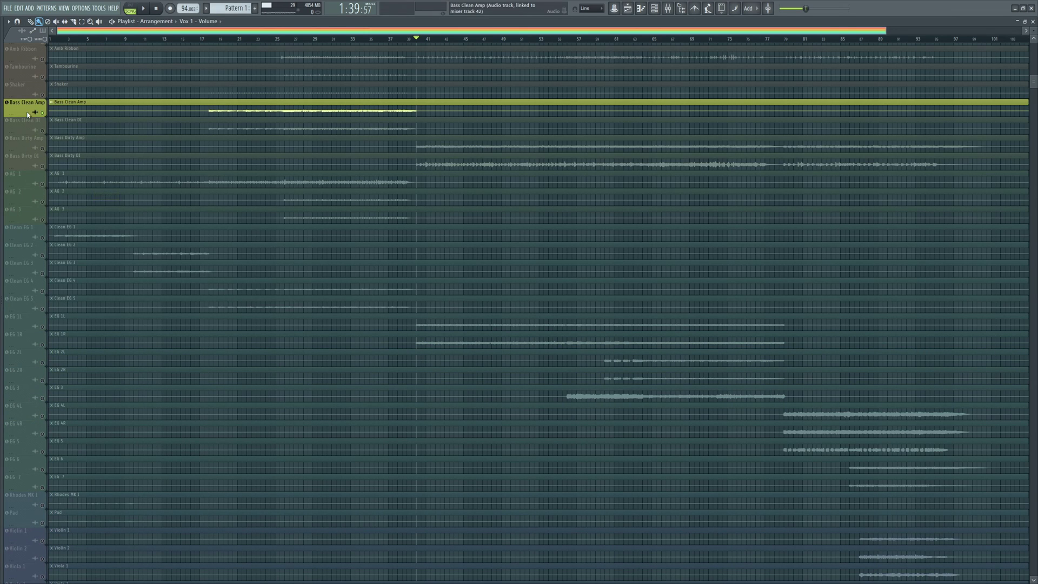
{"action": "left_click_drag", "start_coordinate": [28, 116], "coordinate": [389, 313]}
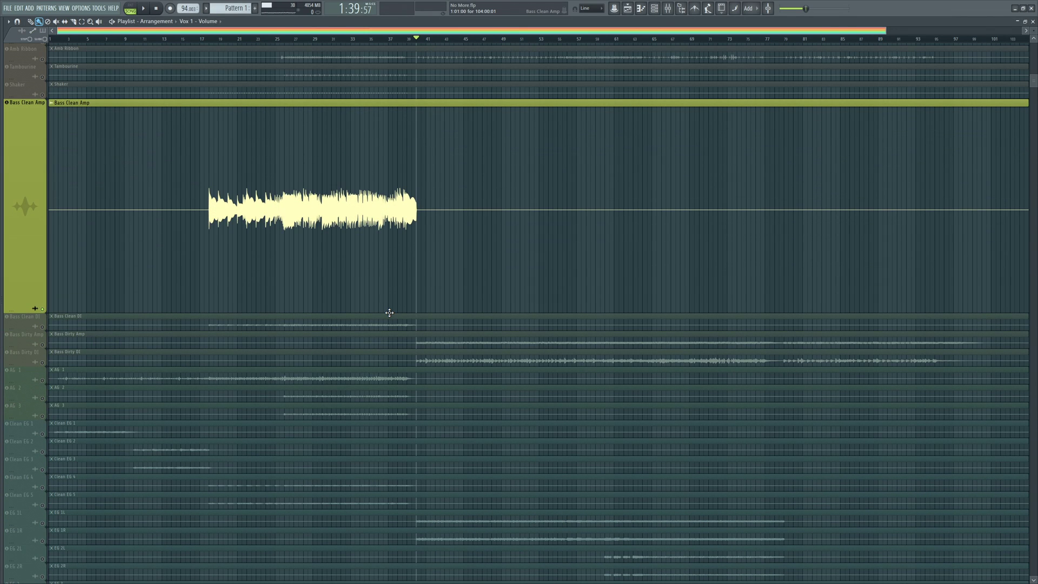
{"action": "key", "text": "F9"}
Open the Fruity Limiter on Bass Clean Amp and place its window clear of the waveform for inspection.
{"action": "left_click", "coordinate": [30, 302]}
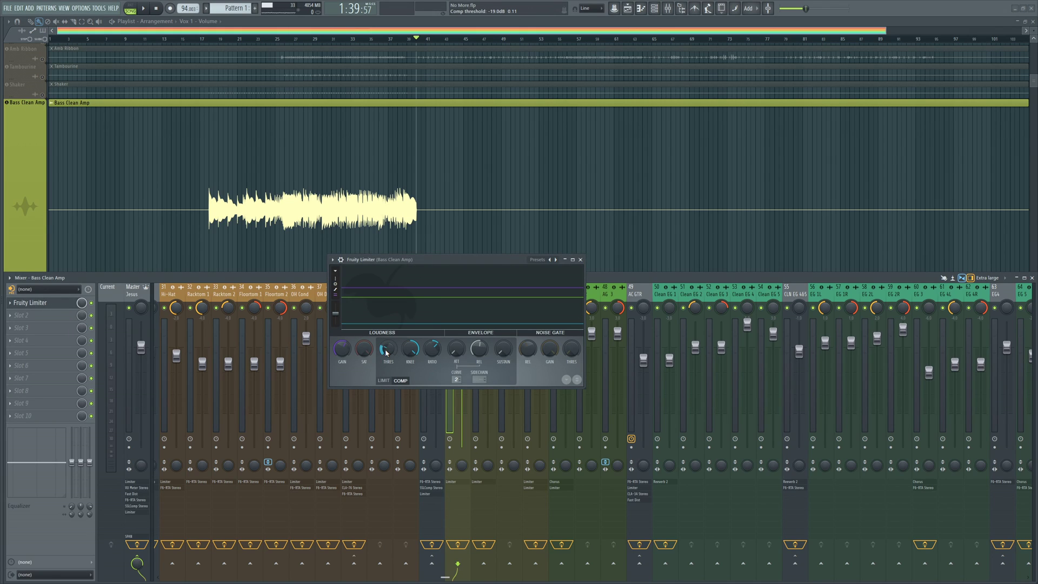
{"action": "left_click", "coordinate": [414, 349]}
{"action": "left_click_drag", "start_coordinate": [454, 260], "coordinate": [616, 237]}
{"action": "scroll", "coordinate": [235, 213], "scroll_direction": "down", "scroll_amount": 2}
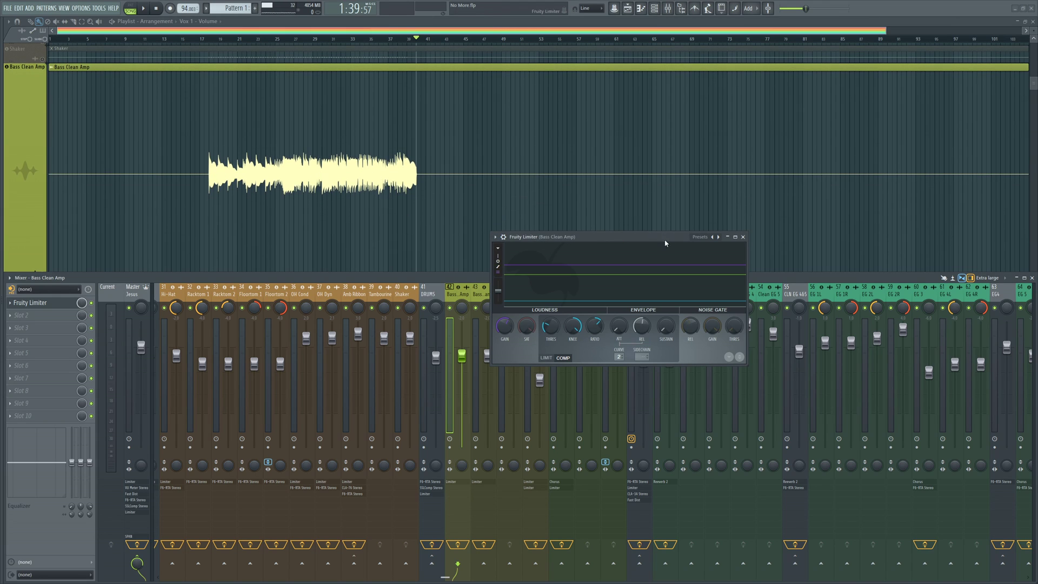
{"action": "left_click_drag", "start_coordinate": [494, 238], "coordinate": [456, 247]}
{"action": "scroll", "coordinate": [455, 228], "scroll_direction": "down", "scroll_amount": 1}
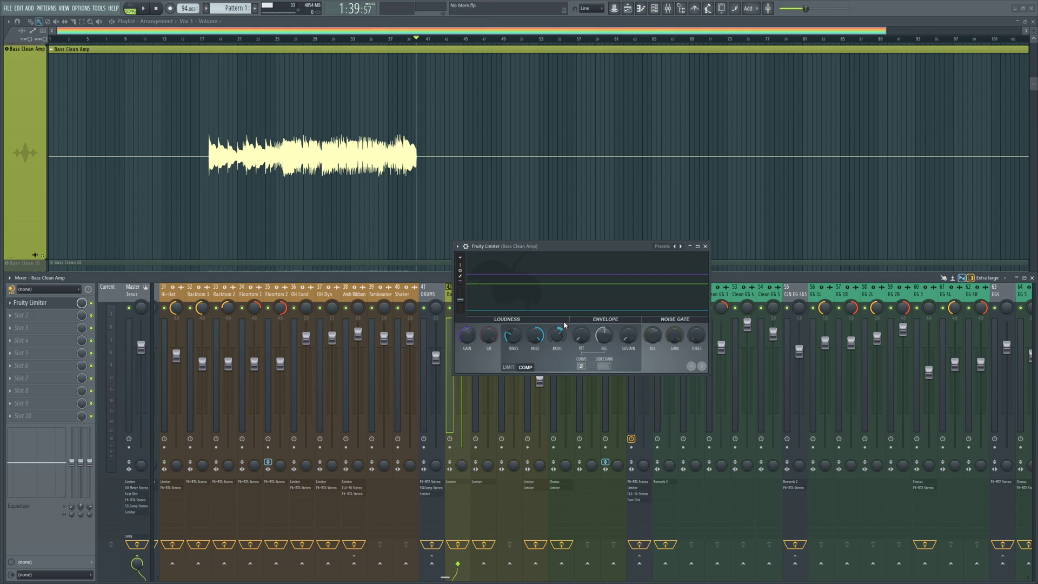
Check the compressor knee setting of the Bass Clean Amp limiter and close the limiter.
{"action": "left_click", "coordinate": [534, 335]}
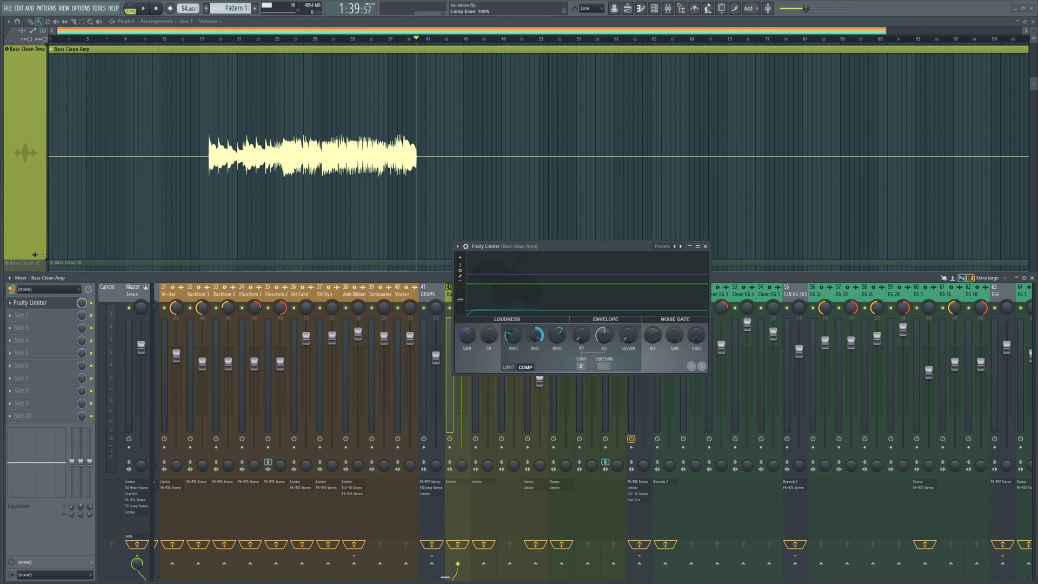
{"action": "left_click", "coordinate": [531, 334]}
{"action": "mouse_move", "coordinate": [535, 335]}
{"action": "left_mouse_down"}
{"action": "mouse_move", "coordinate": [534, 373]}
{"action": "mouse_move", "coordinate": [532, 335]}
{"action": "left_mouse_up"}
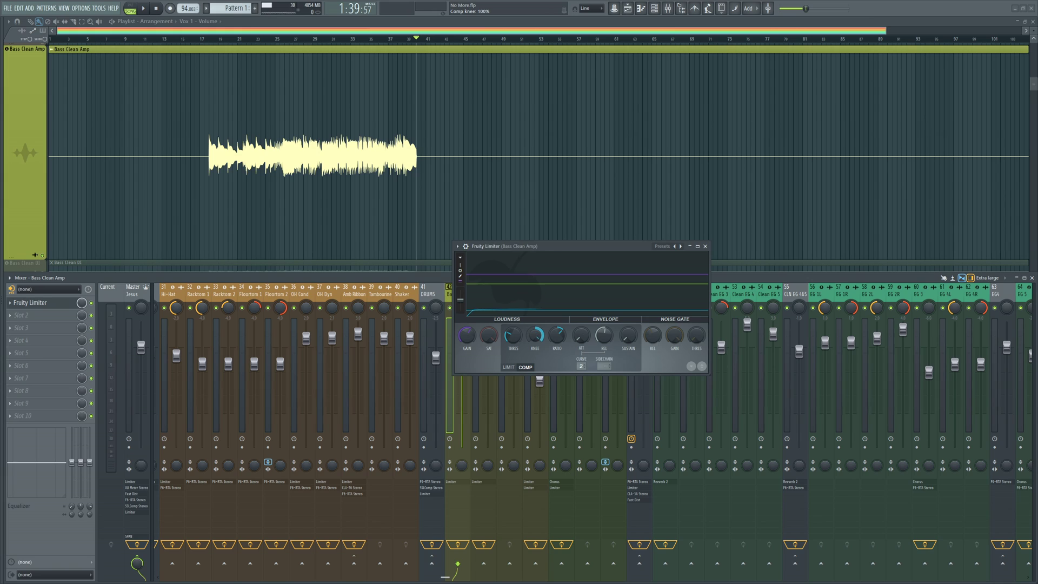
{"action": "left_click", "coordinate": [531, 334]}
{"action": "left_click", "coordinate": [534, 335]}
{"action": "left_click", "coordinate": [705, 247]}
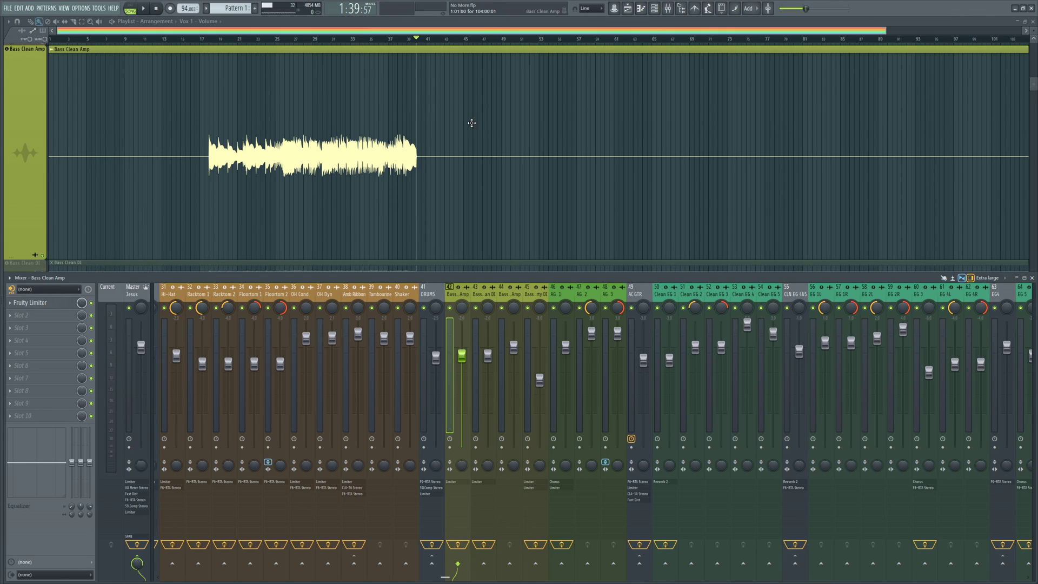
Reset the Bass Clean Amp playlist track to its normal height and bring the mixer back into view.
{"action": "right_click", "coordinate": [28, 166]}
{"action": "left_click", "coordinate": [27, 164]}
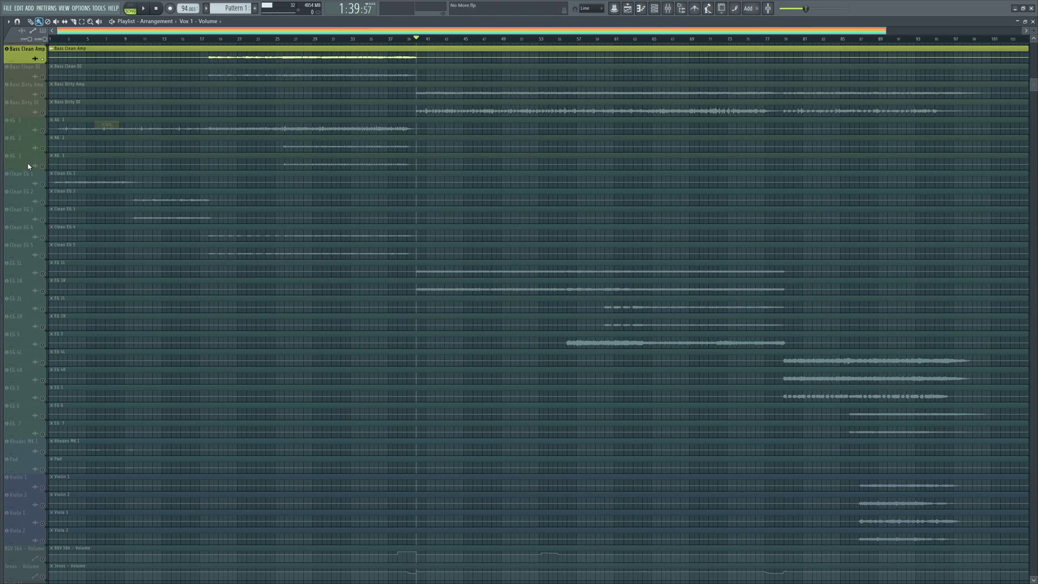
{"action": "left_click", "coordinate": [668, 9]}
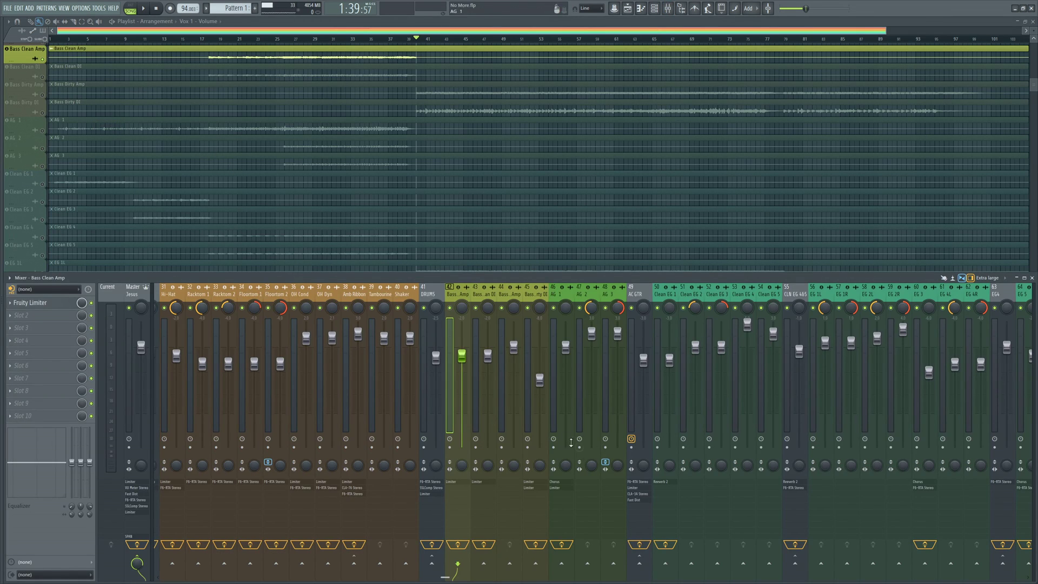
Open the Fruity Chorus on the AG 1 mixer track, and solo and enlarge the AG 1 playlist track.
{"action": "left_click", "coordinate": [562, 299]}
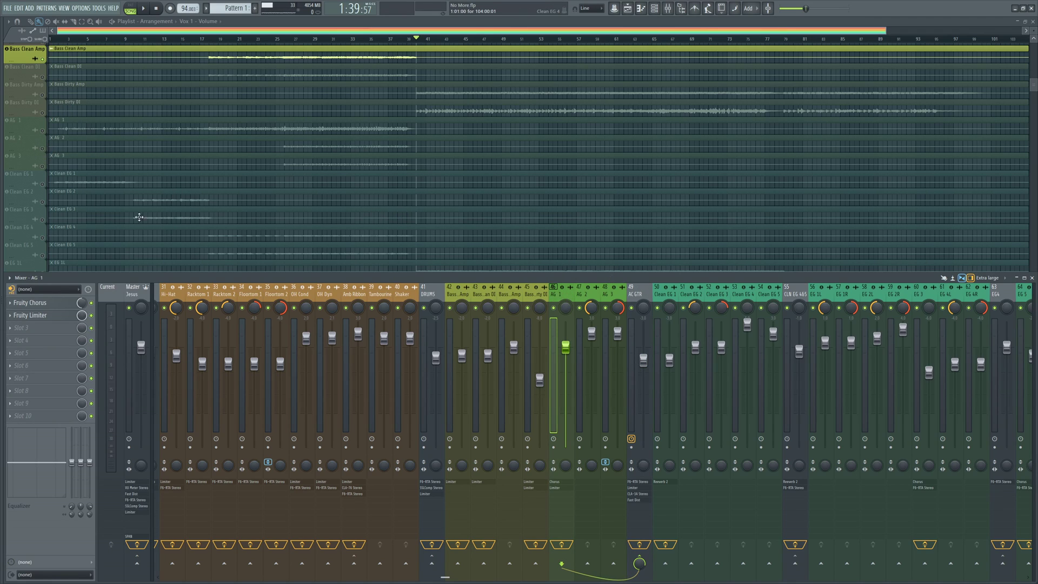
{"action": "left_click", "coordinate": [37, 304]}
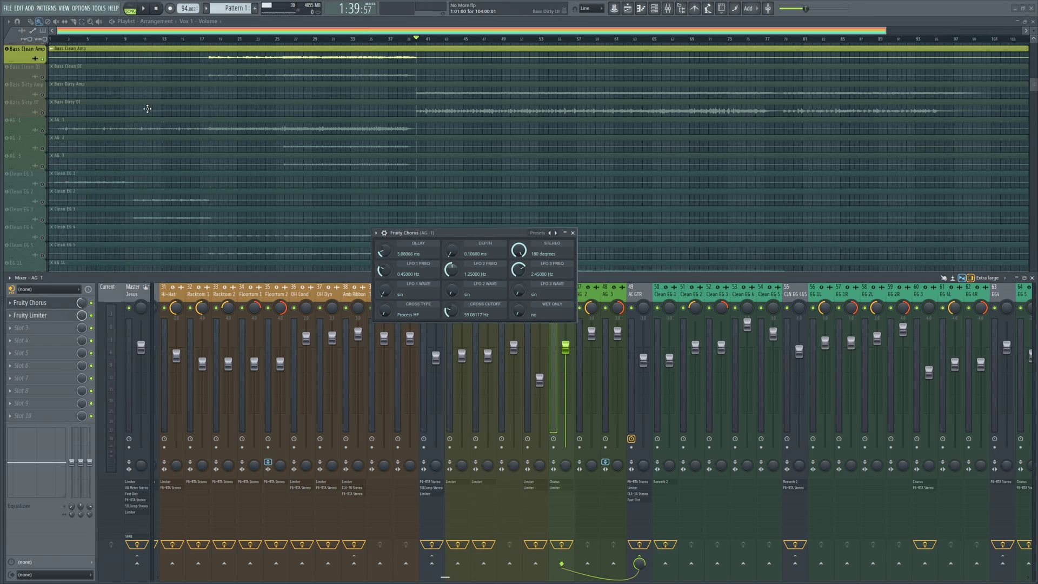
{"action": "right_click", "coordinate": [43, 130]}
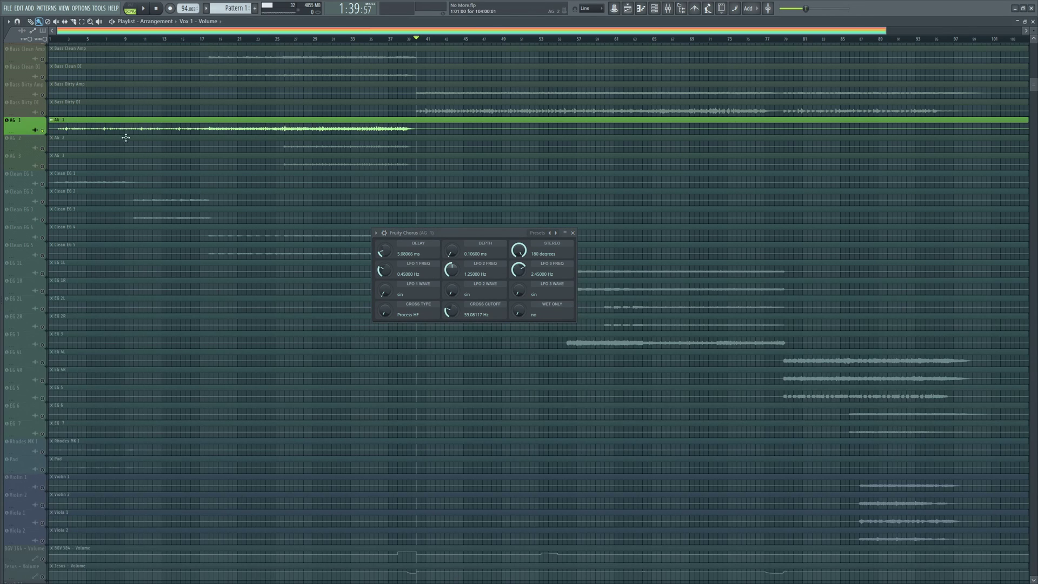
{"action": "left_click_drag", "start_coordinate": [24, 135], "coordinate": [29, 345]}
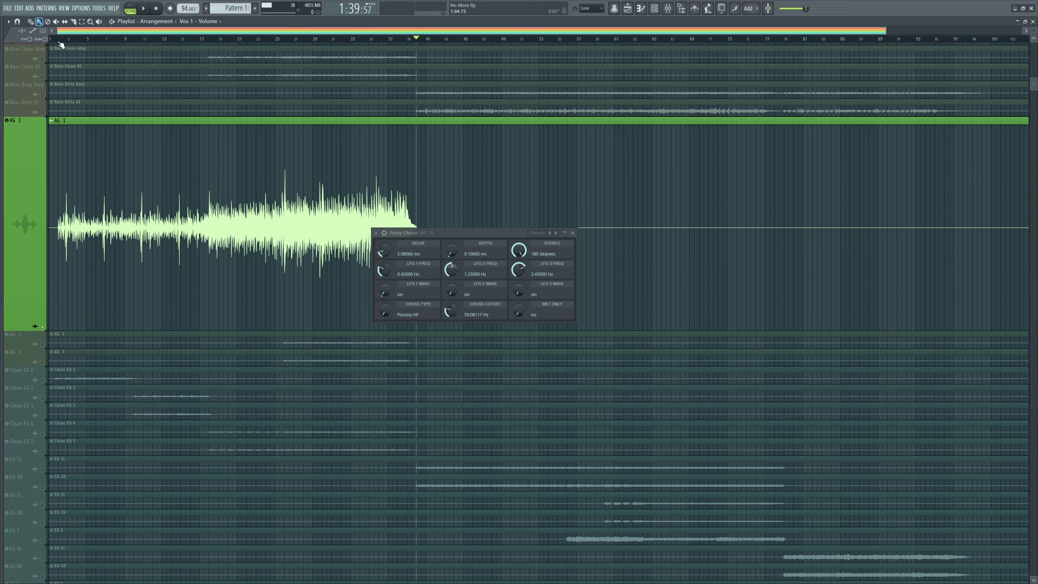
{"action": "scroll", "coordinate": [220, 88], "scroll_direction": "up", "scroll_amount": 5}
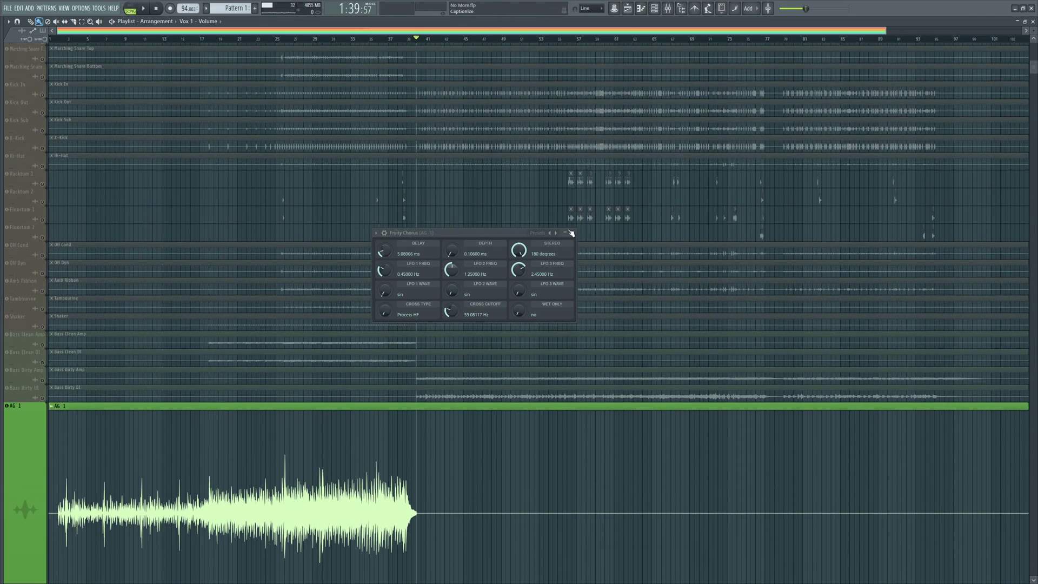
Close the Fruity Chorus and bring the mixer back with the enlarged AG 1 waveform visible above it.
{"action": "left_click", "coordinate": [572, 233]}
{"action": "key", "text": "F9"}
{"action": "scroll", "coordinate": [215, 162], "scroll_direction": "down", "scroll_amount": 5}
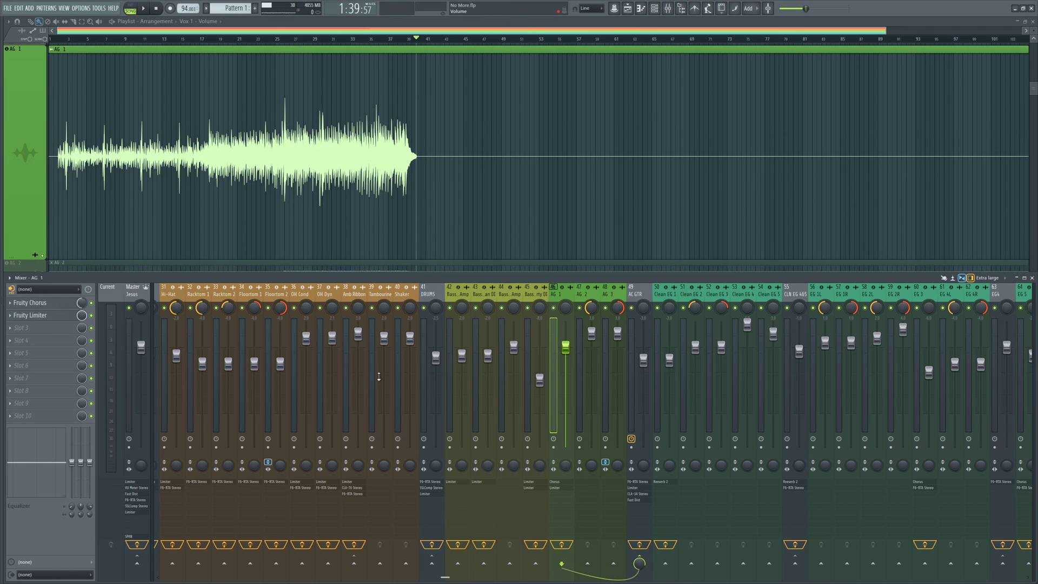
Reopen the Fruity Chorus on AG 1, place it clear of the waveform, inspect its settings and close it.
{"action": "left_click", "coordinate": [27, 303]}
{"action": "left_click_drag", "start_coordinate": [559, 235], "coordinate": [664, 234]}
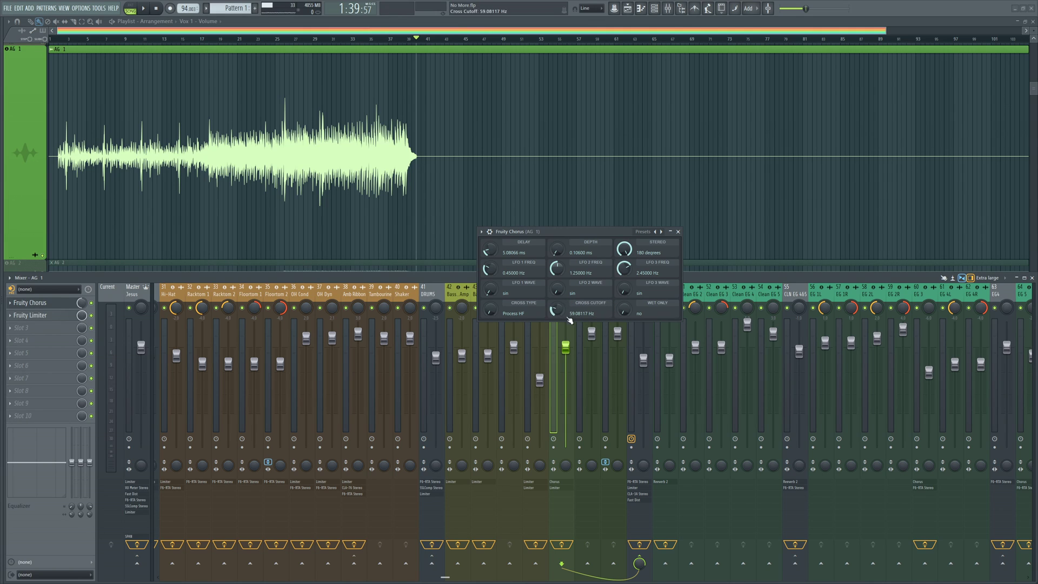
{"action": "left_click_drag", "start_coordinate": [573, 232], "coordinate": [562, 174]}
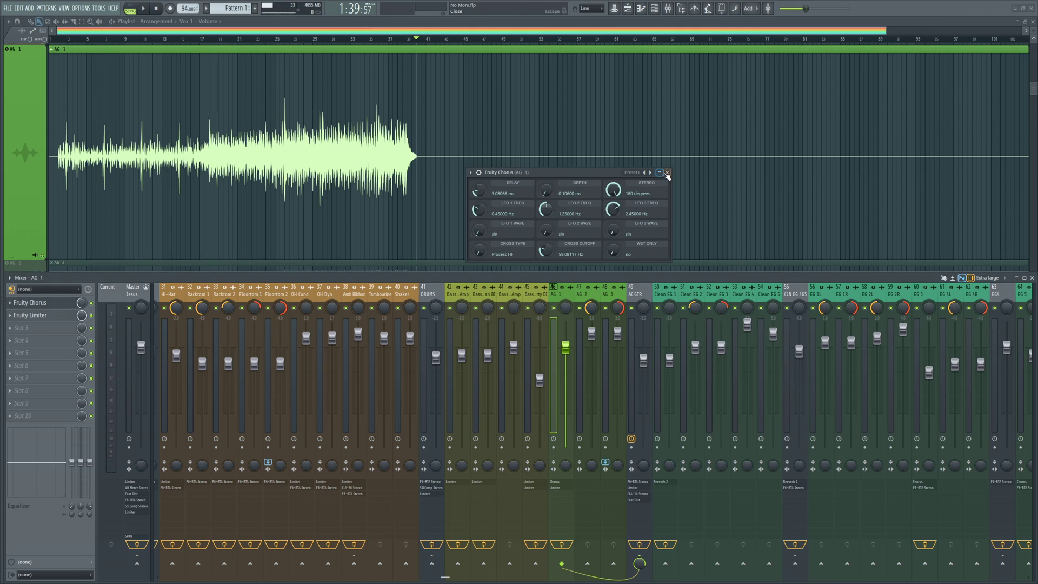
{"action": "left_click", "coordinate": [667, 172]}
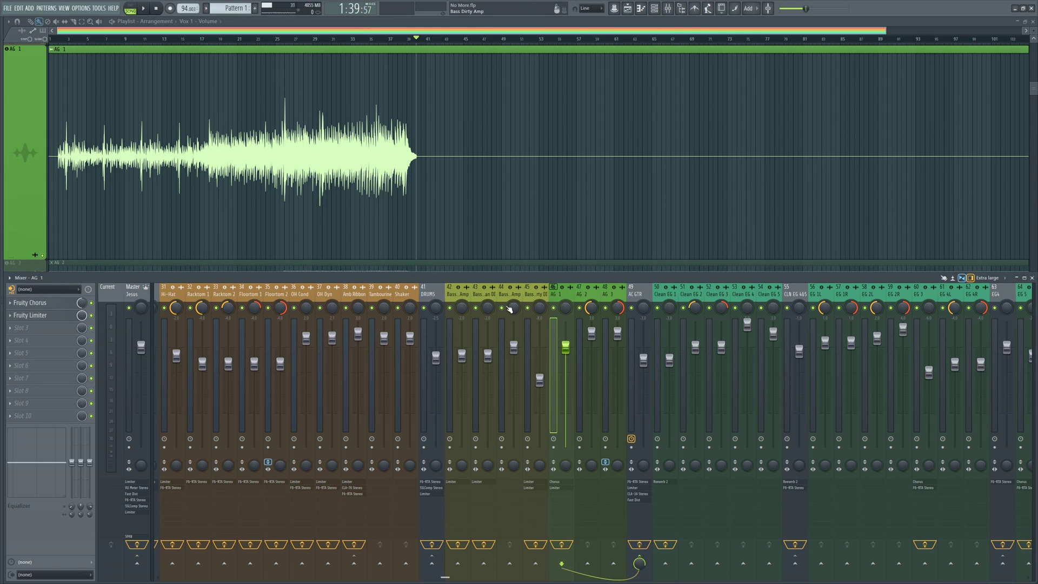
Open the Fruity Limiter on AG 1, move it clear of the waveform, inspect its compression settings and close it.
{"action": "left_click", "coordinate": [61, 319]}
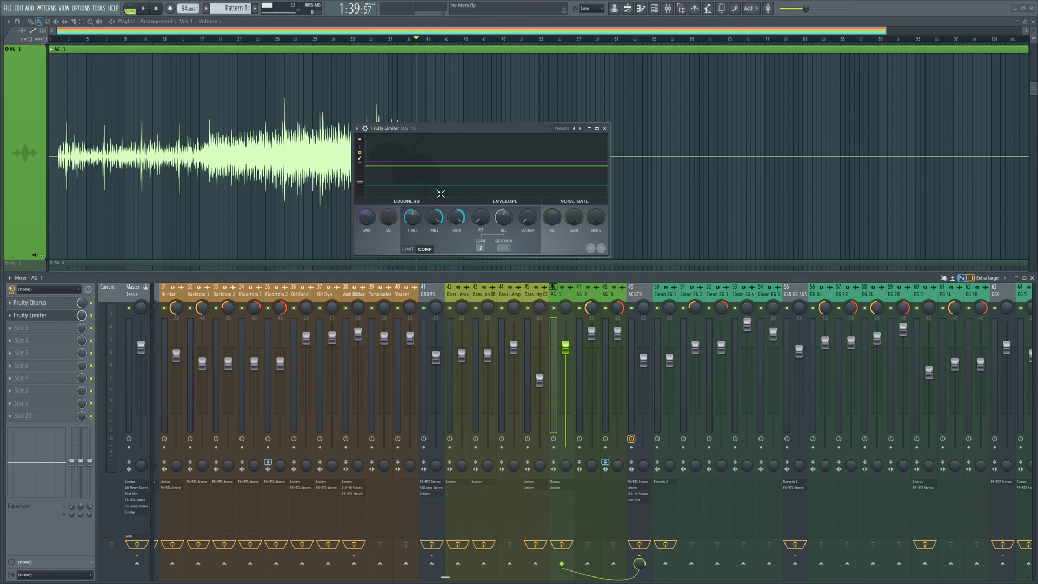
{"action": "left_click_drag", "start_coordinate": [428, 177], "coordinate": [559, 222]}
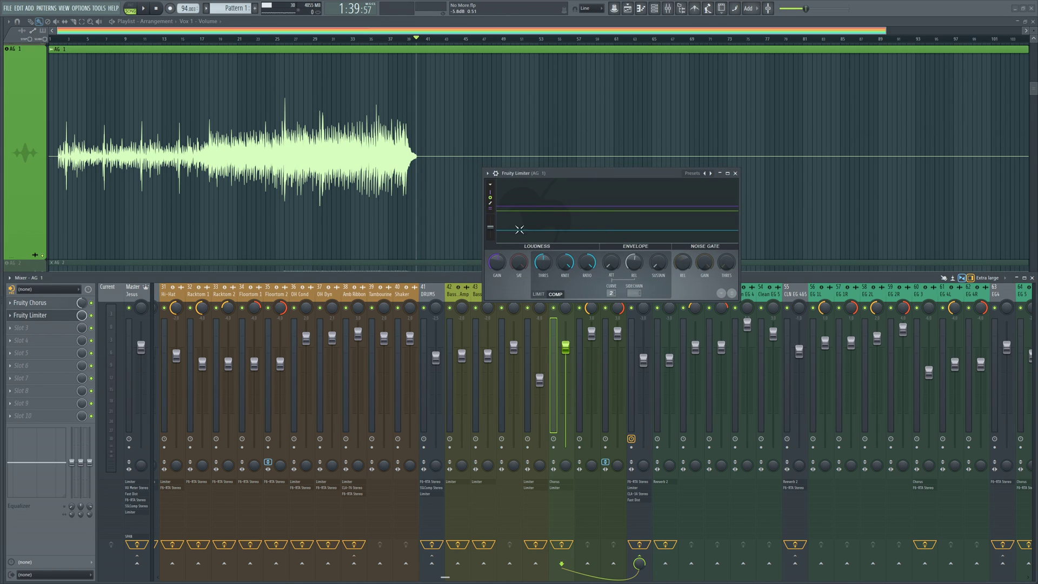
{"action": "scroll", "coordinate": [504, 263], "scroll_direction": "up", "scroll_amount": 4}
{"action": "left_click", "coordinate": [735, 174]}
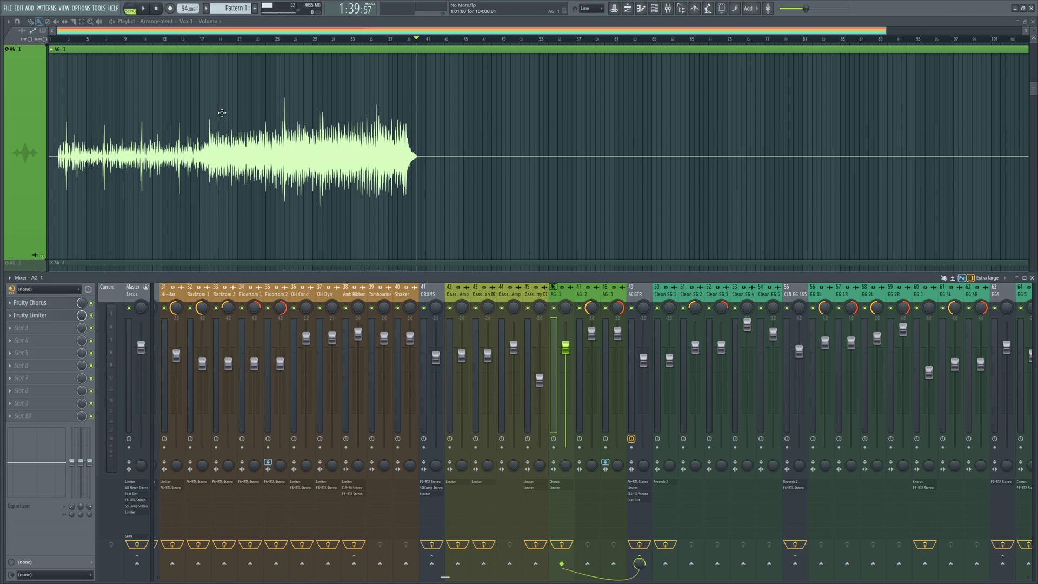
Reset the AG 1 playlist track to its normal height and bring the mixer back into view.
{"action": "right_click", "coordinate": [16, 47]}
{"action": "mouse_move", "coordinate": [49, 109]}
{"action": "left_click", "coordinate": [93, 125]}
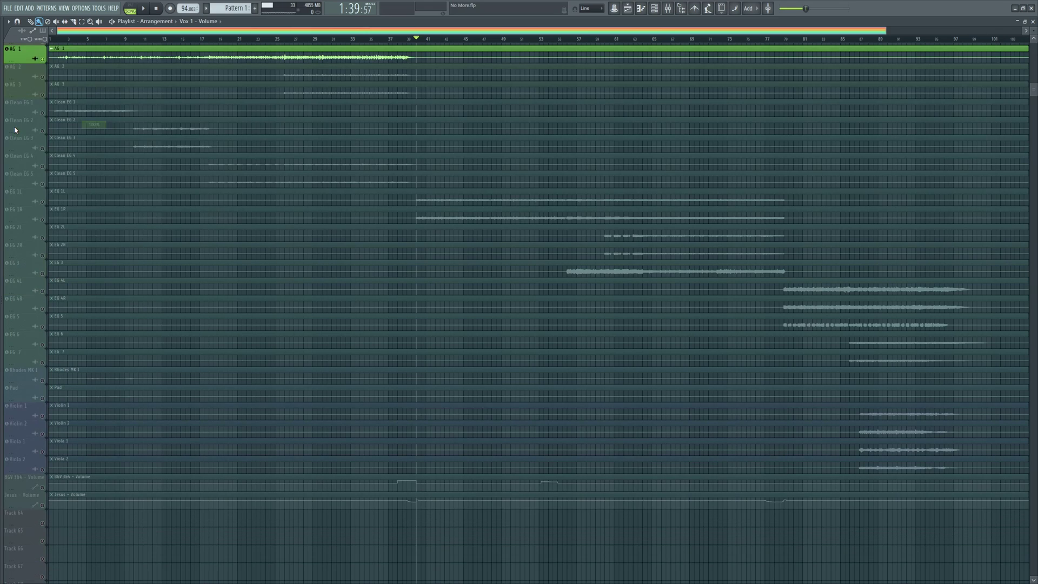
{"action": "key", "text": "F9"}
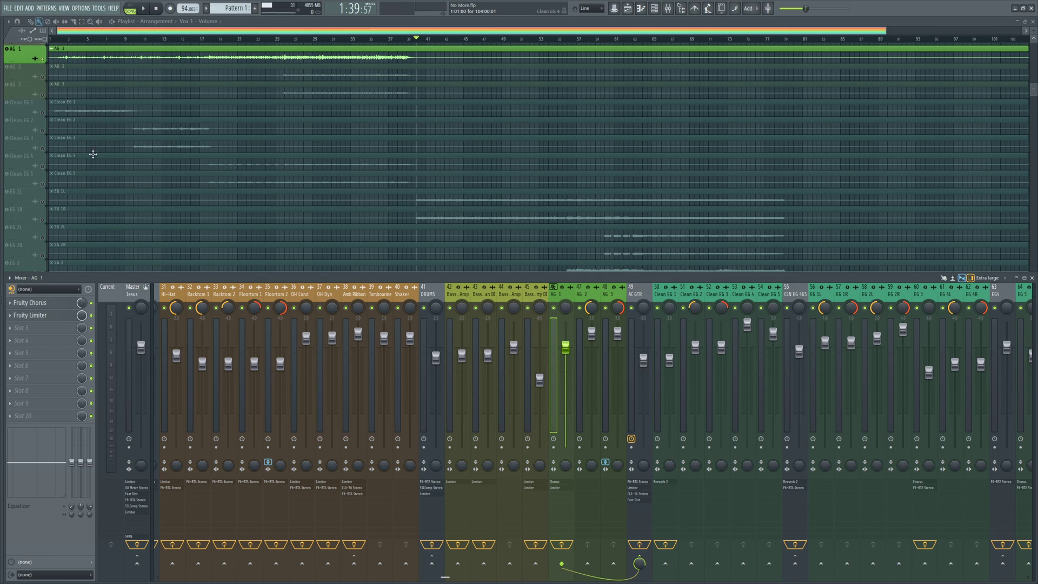
Select the Clean EG 1 mixer track and turn off the AG 1 solo so all playlist tracks are active.
{"action": "scroll", "coordinate": [93, 154], "scroll_direction": "down", "scroll_amount": 1}
{"action": "left_click", "coordinate": [676, 295]}
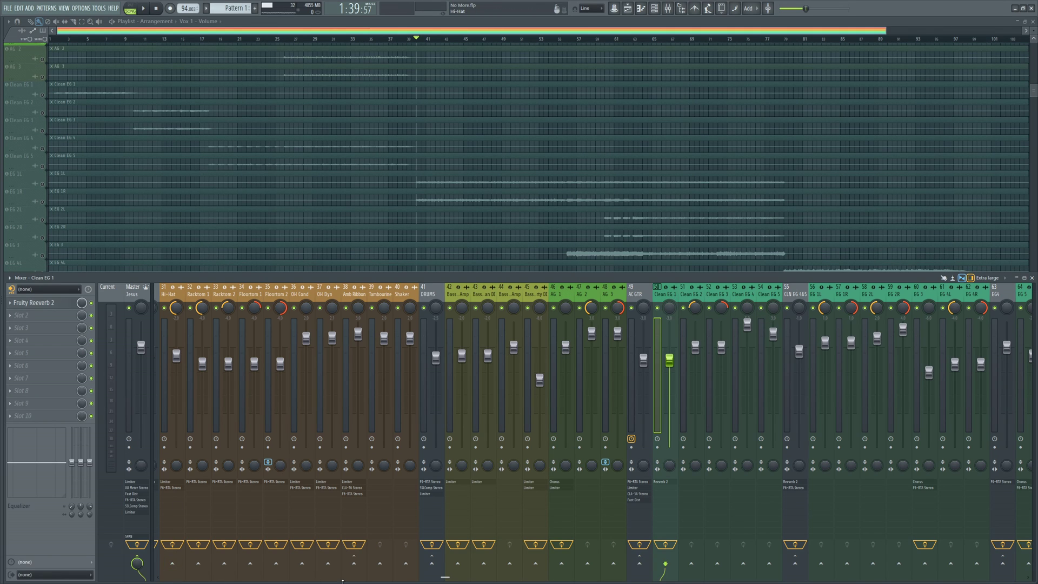
{"action": "left_click_drag", "start_coordinate": [446, 579], "coordinate": [551, 579]}
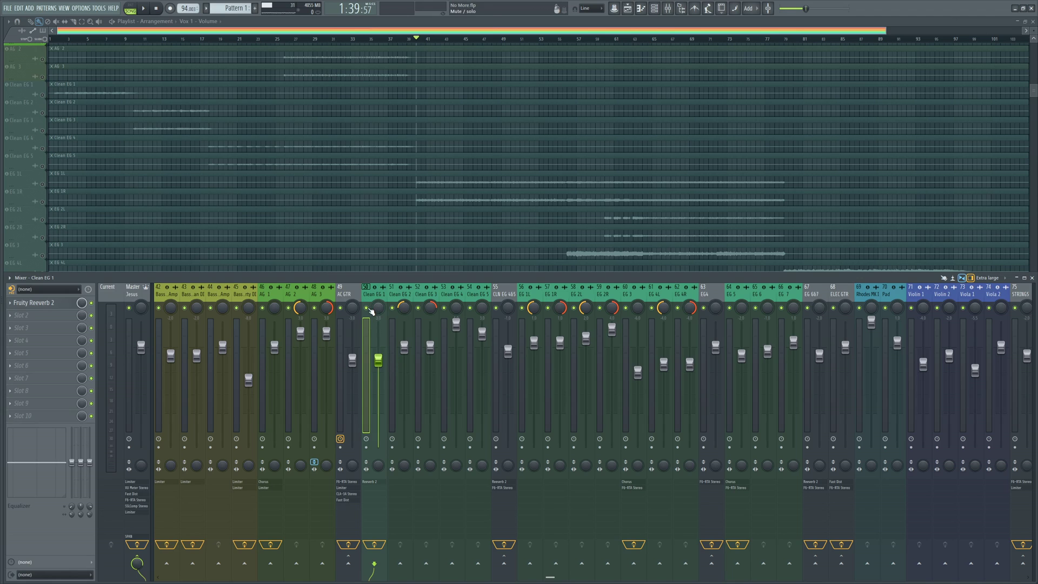
{"action": "scroll", "coordinate": [51, 86], "scroll_direction": "up", "scroll_amount": 1}
{"action": "scroll", "coordinate": [50, 86], "scroll_direction": "up", "scroll_amount": 2}
{"action": "right_click", "coordinate": [43, 94]}
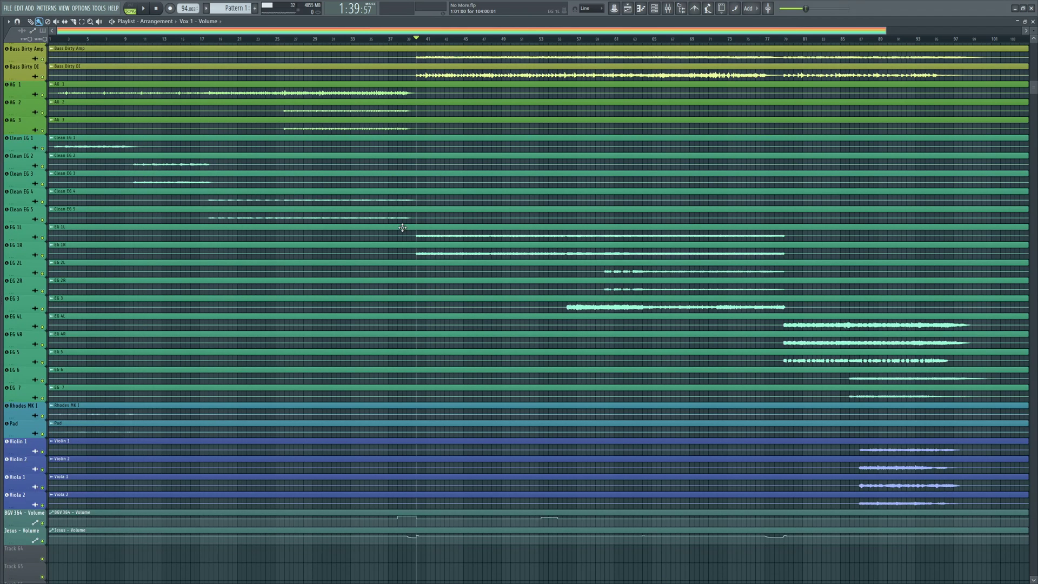
Bring the mixer back and open the Fruity Reeverb 2 on Clean EG 1, placing its window clear of the playlist.
{"action": "key", "text": "F9"}
{"action": "scroll", "coordinate": [451, 210], "scroll_direction": "down", "scroll_amount": 12}
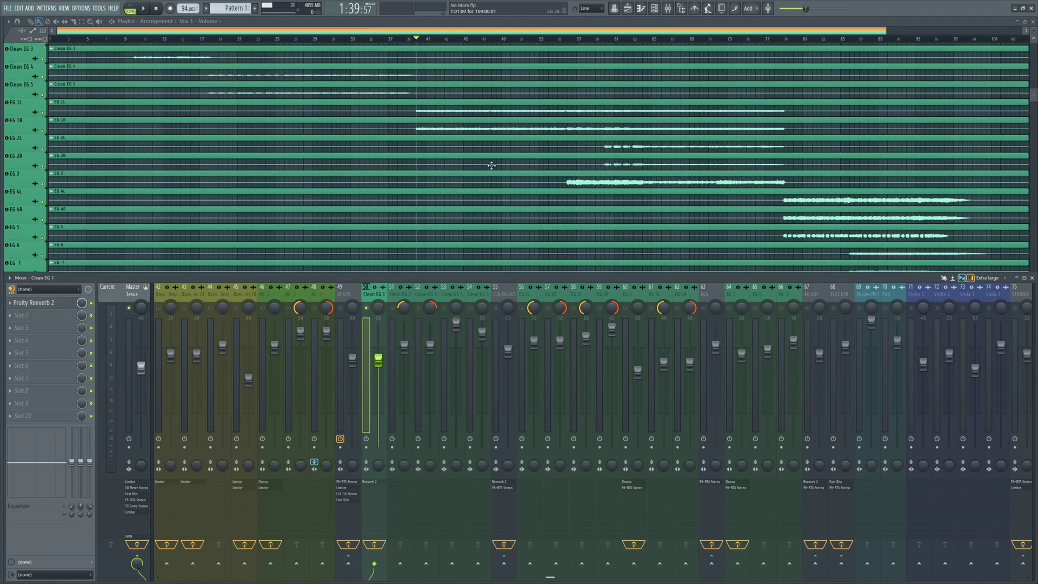
{"action": "scroll", "coordinate": [451, 210], "scroll_direction": "down", "scroll_amount": 11}
{"action": "scroll", "coordinate": [449, 208], "scroll_direction": "up", "scroll_amount": 10}
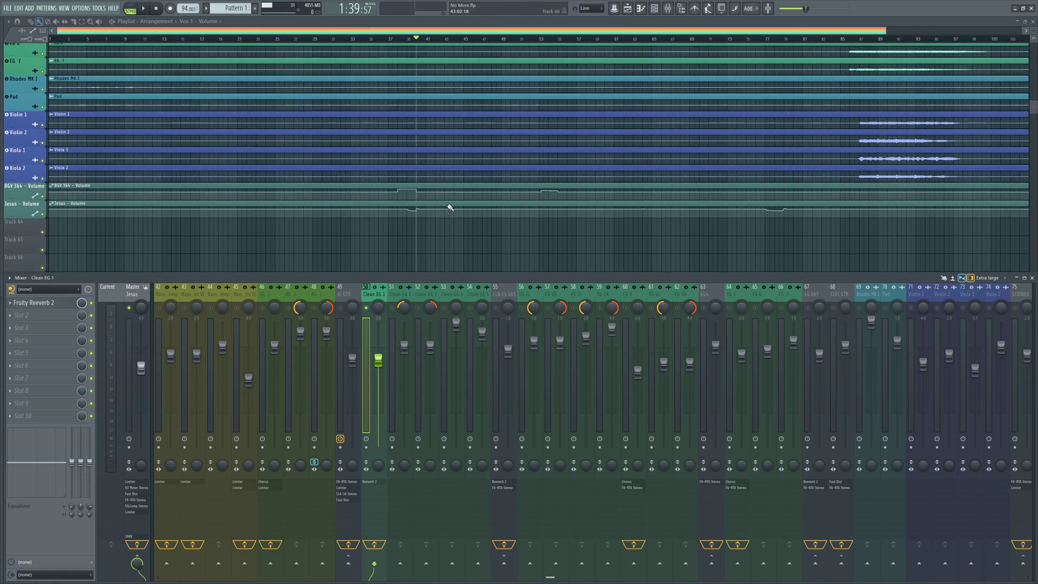
{"action": "scroll", "coordinate": [439, 231], "scroll_direction": "up", "scroll_amount": 2}
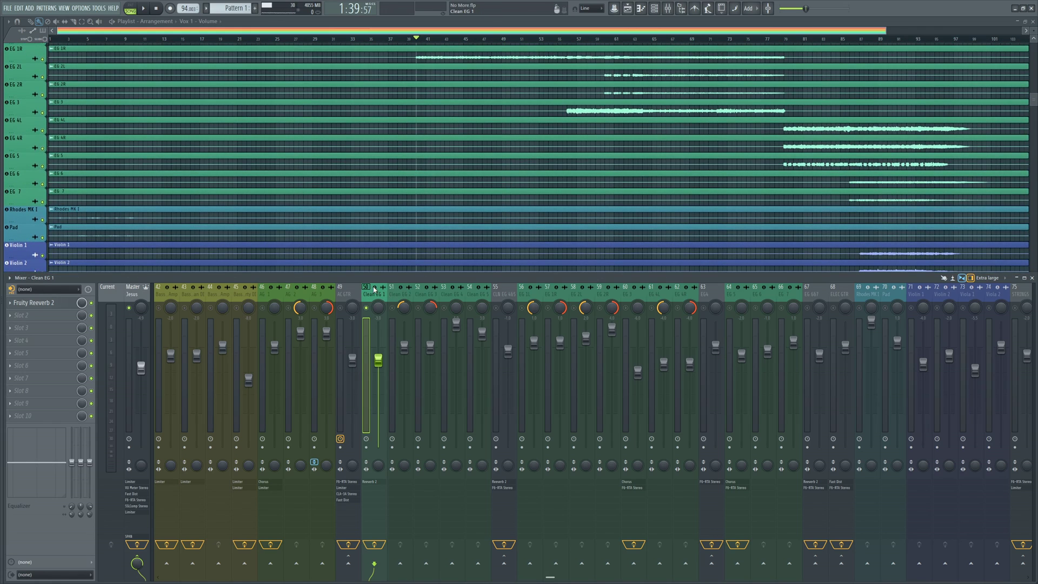
{"action": "left_click", "coordinate": [31, 302]}
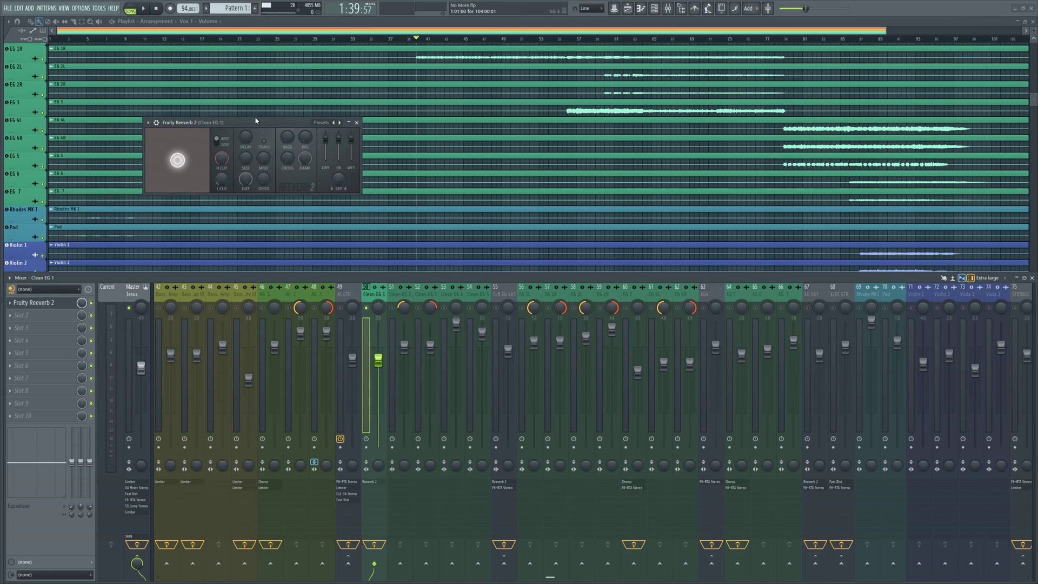
{"action": "left_click_drag", "start_coordinate": [255, 116], "coordinate": [449, 379]}
{"action": "scroll", "coordinate": [378, 254], "scroll_direction": "up", "scroll_amount": 4}
{"action": "scroll", "coordinate": [208, 107], "scroll_direction": "up", "scroll_amount": 3}
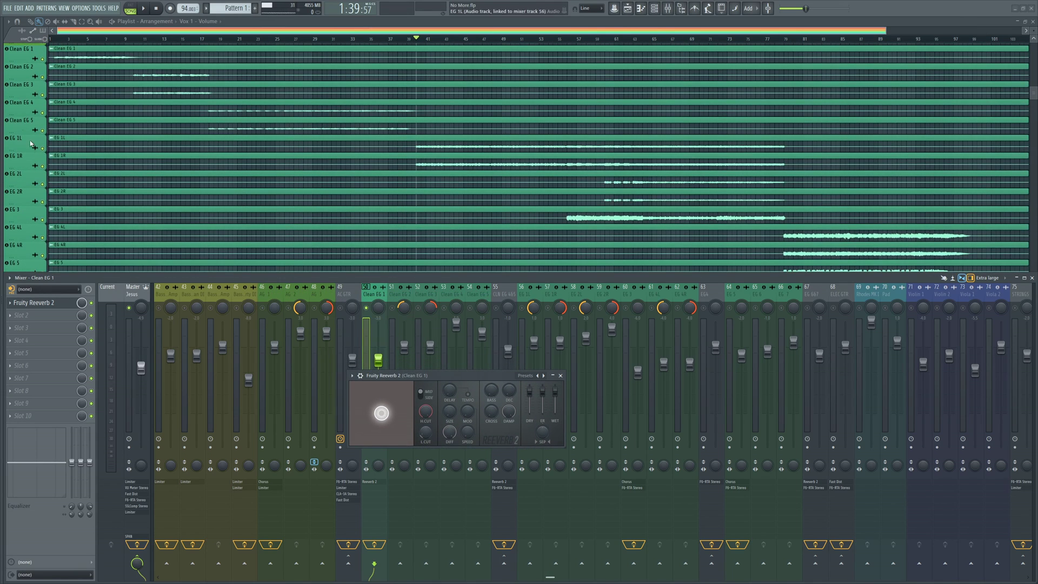
{"action": "scroll", "coordinate": [211, 111], "scroll_direction": "up", "scroll_amount": 2}
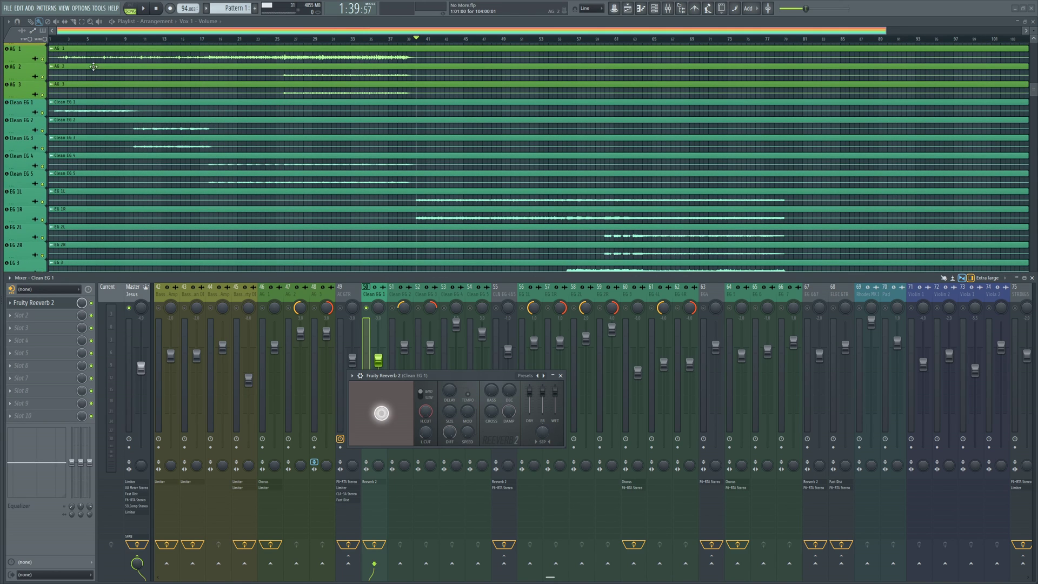
Play the song from the start with Clean EG 1 soloed, and move the reverb window away from its mixer channel.
{"action": "left_click", "coordinate": [53, 39]}
{"action": "key", "text": "space"}
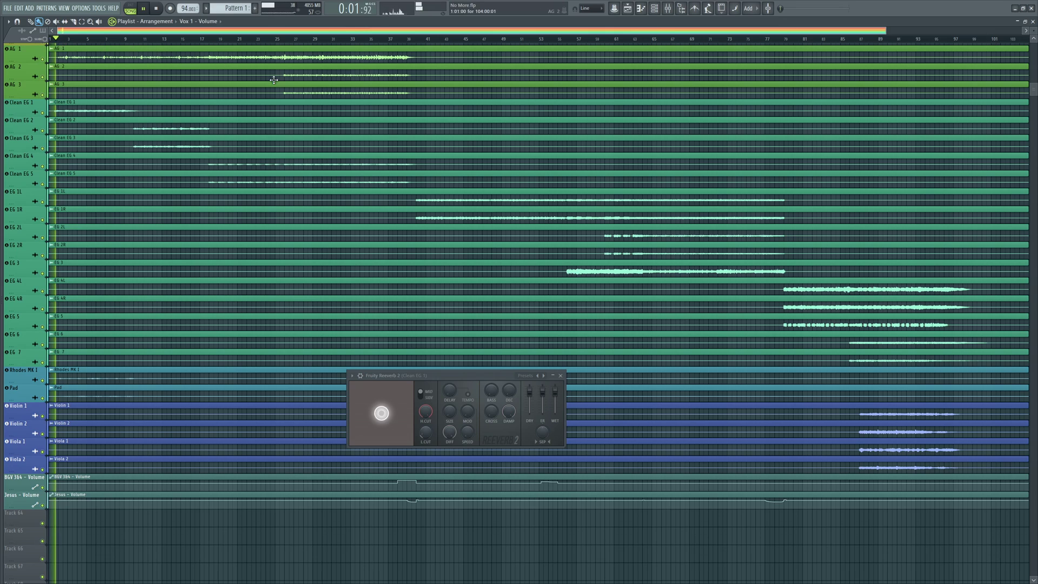
{"action": "key", "text": "F9"}
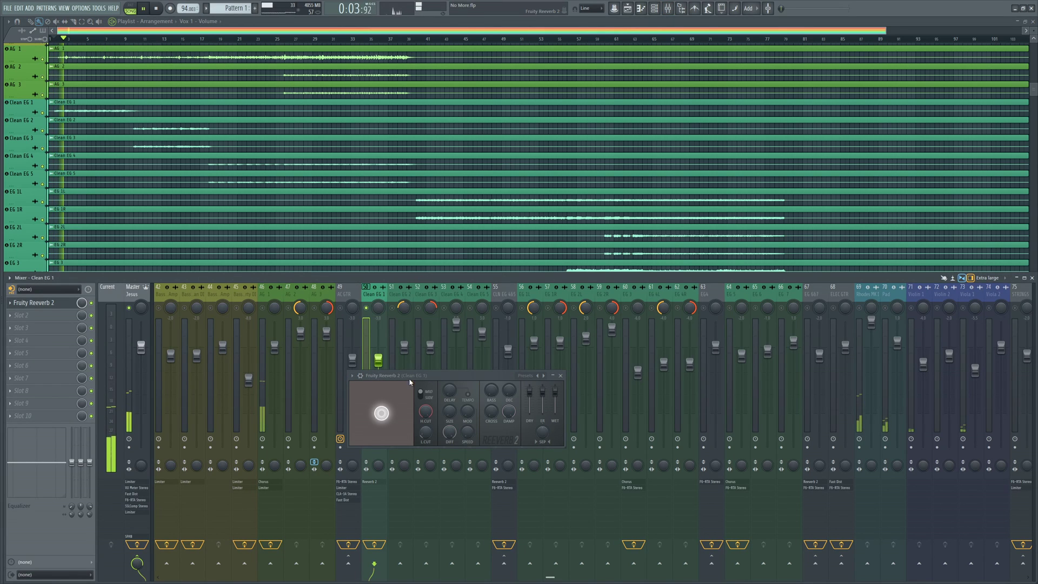
{"action": "left_click_drag", "start_coordinate": [412, 379], "coordinate": [608, 363]}
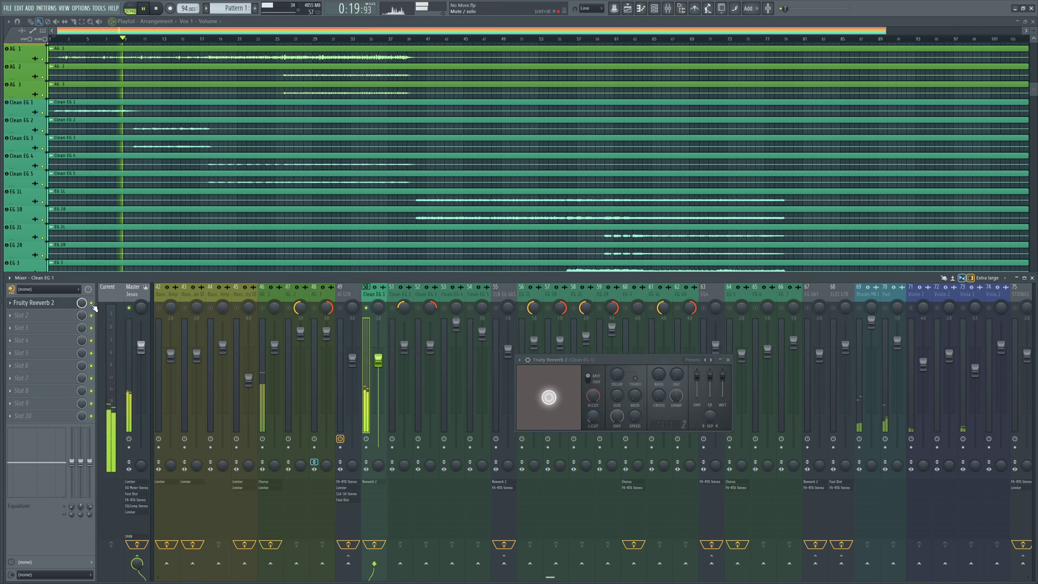
Replay the soloed Clean EG 1 to compare its sound with the reverb bypassed and re-enabled, then stop playback.
{"action": "key", "text": "space"}
{"action": "key", "text": "space"}
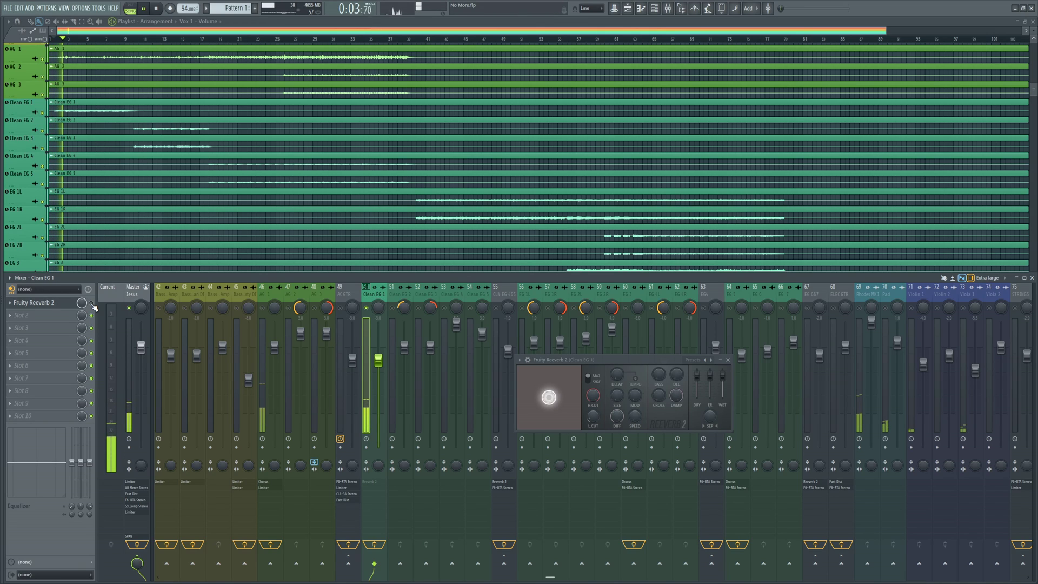
{"action": "left_click", "coordinate": [92, 303]}
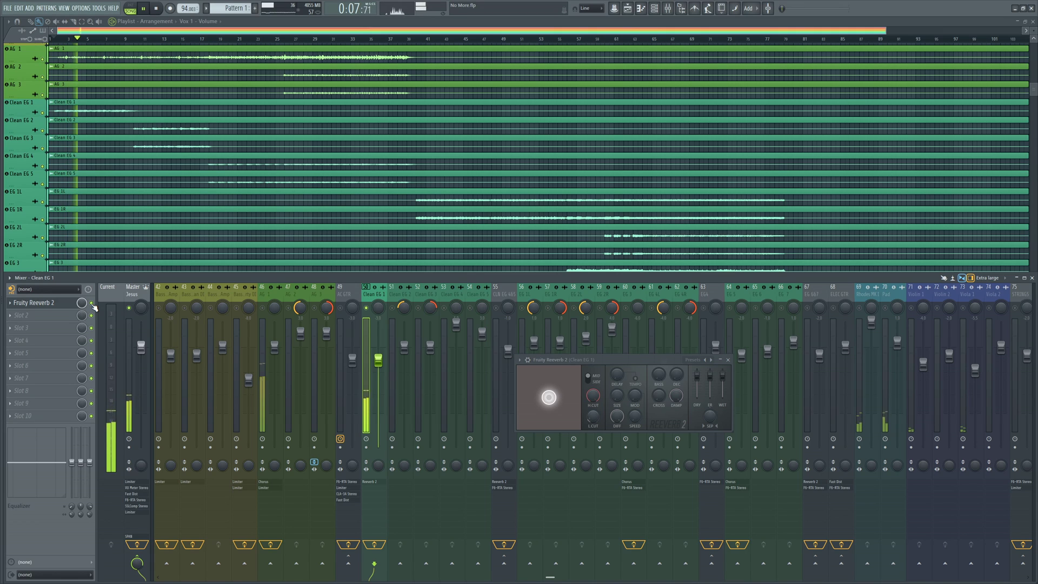
{"action": "key", "text": "space"}
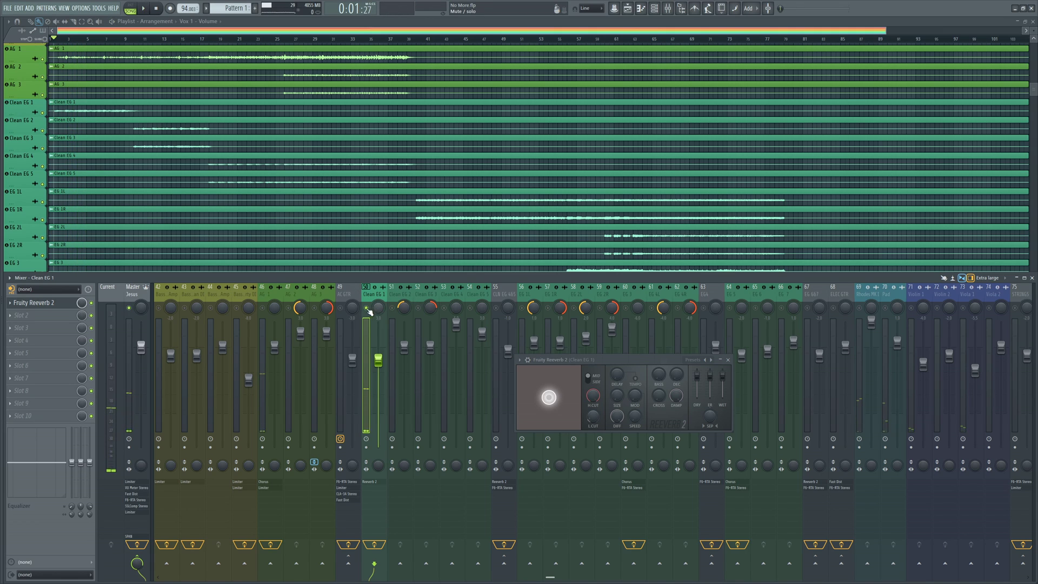
Unsolo Clean EG 1 and play the full mix from the start, bypassing its reverb partway through to compare, and stop playback.
{"action": "right_click", "coordinate": [367, 308]}
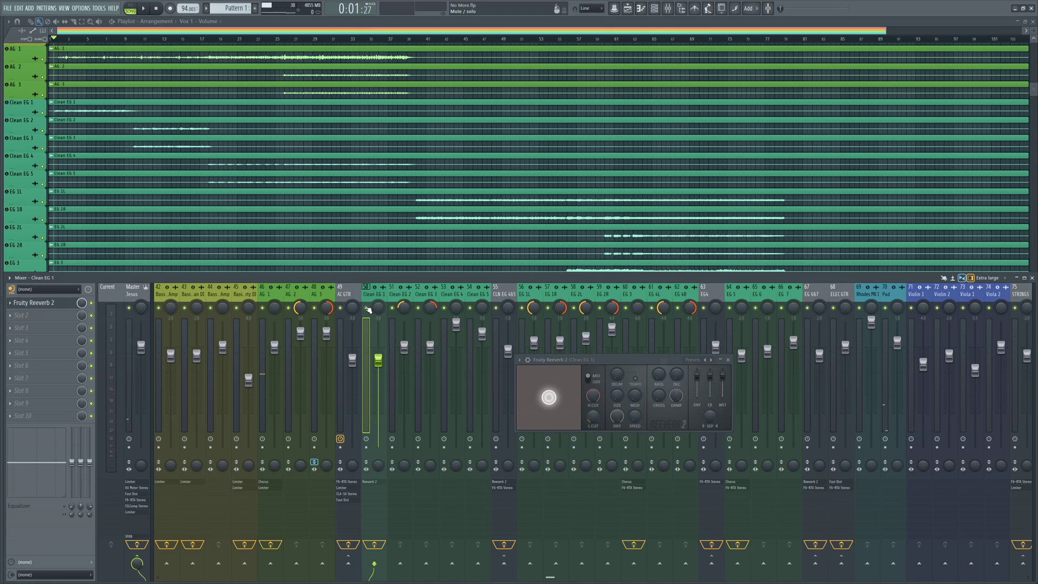
{"action": "key", "text": "space"}
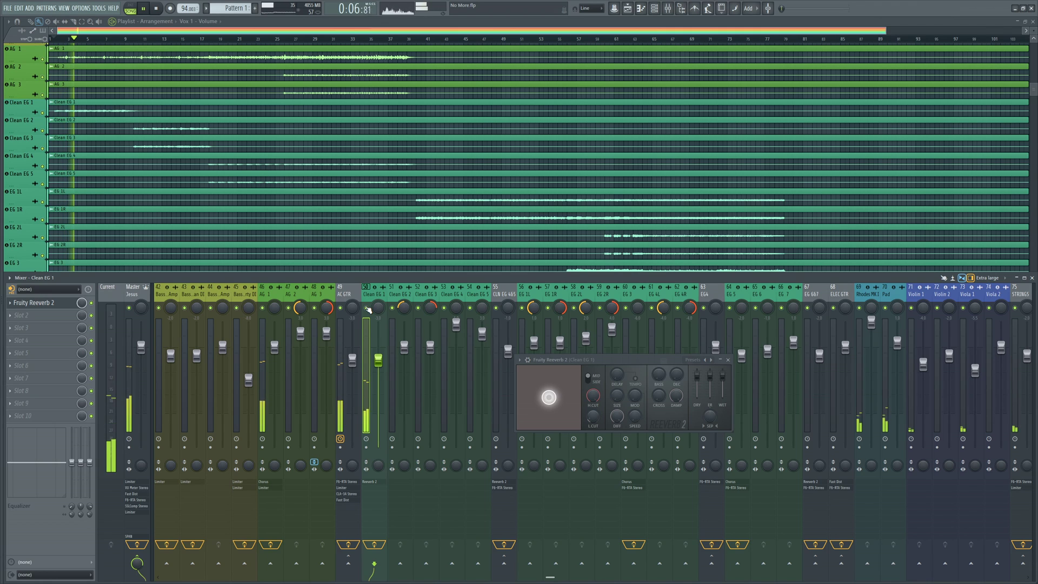
{"action": "left_click", "coordinate": [91, 303]}
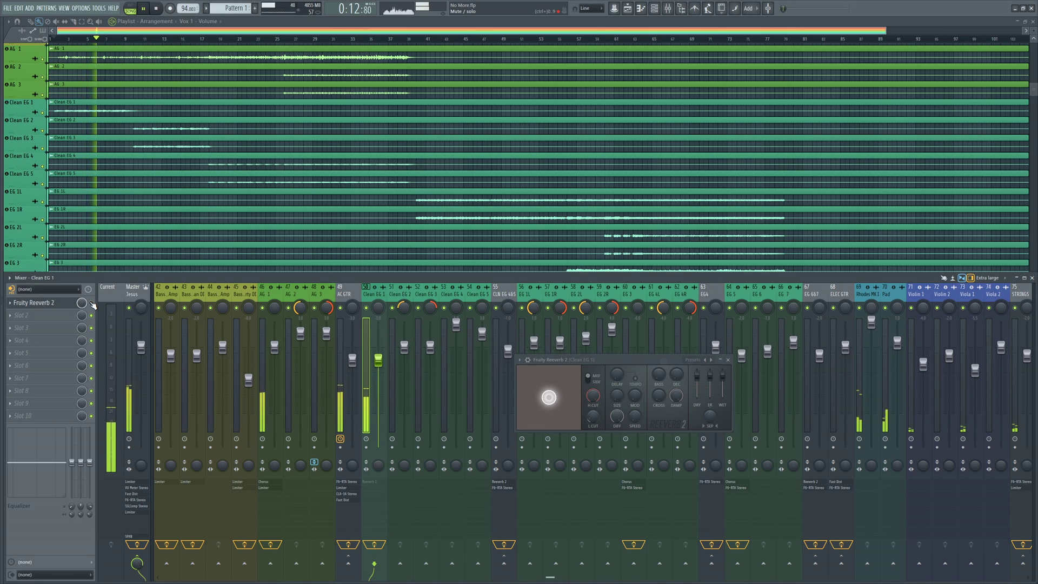
{"action": "key", "text": "space"}
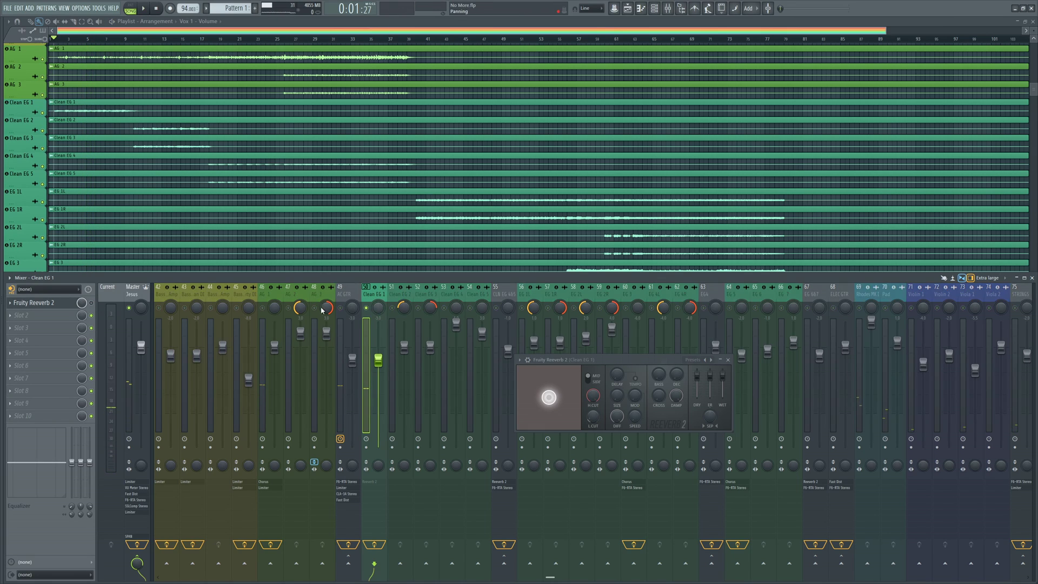
Re-enable the Fruity Reeverb 2 on Clean EG 1 and reposition its window over the mixer's upper edge for inspection.
{"action": "left_click", "coordinate": [91, 303]}
{"action": "left_click_drag", "start_coordinate": [594, 360], "coordinate": [454, 259]}
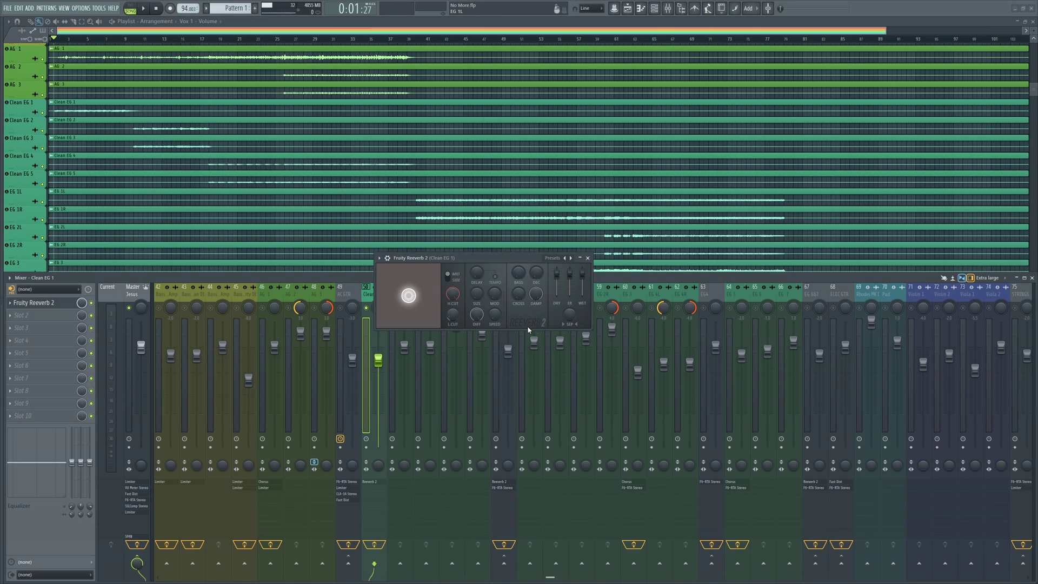
{"action": "left_click_drag", "start_coordinate": [488, 261], "coordinate": [508, 274]}
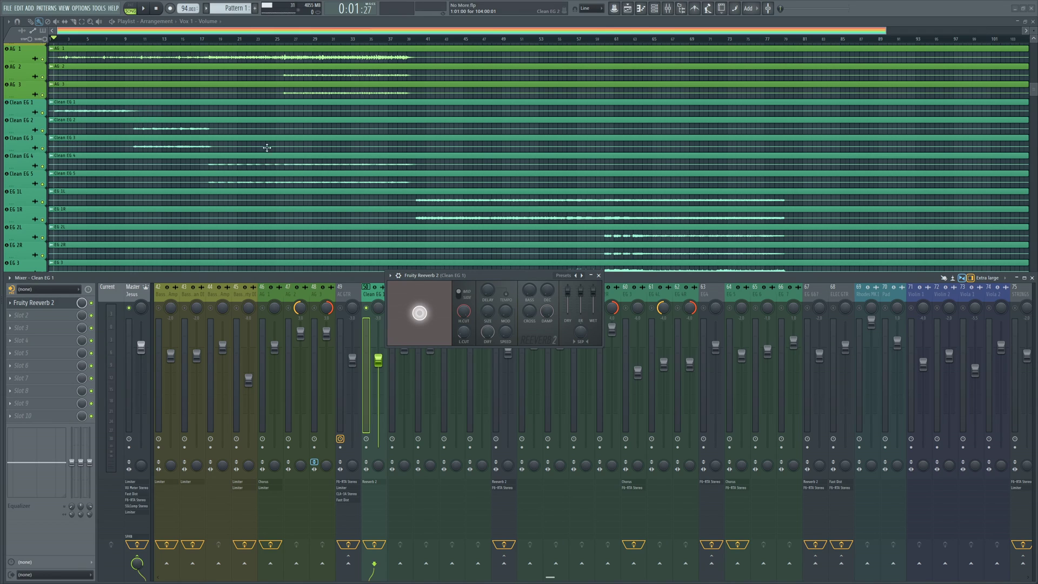
Reset the stereo separation of Clean EG 1's Fruity Reeverb 2 while auditioning the soloed track from the start, and stop playback.
{"action": "left_click_drag", "start_coordinate": [486, 272], "coordinate": [502, 265]}
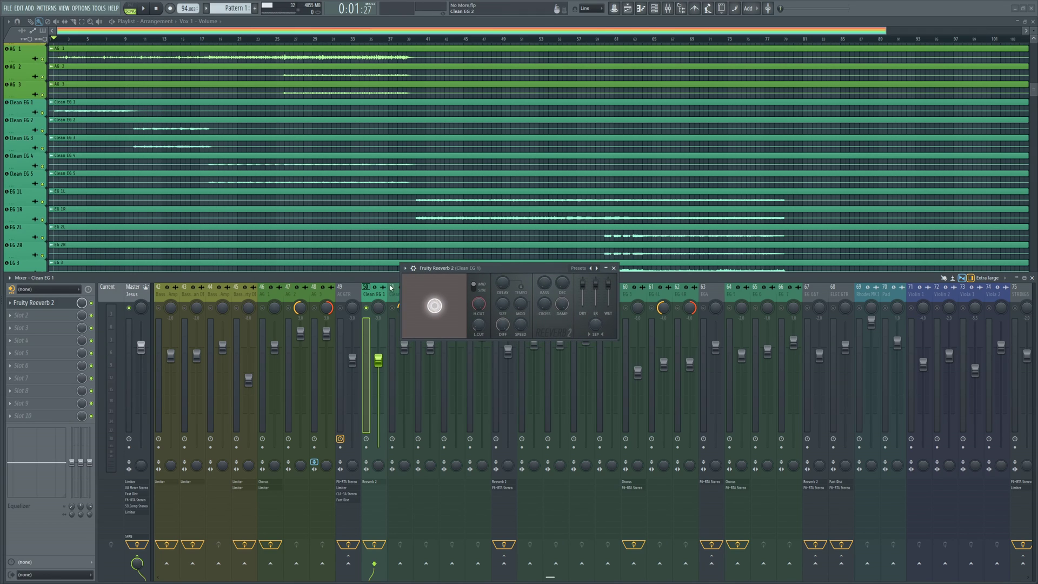
{"action": "left_click", "coordinate": [62, 306]}
{"action": "left_click", "coordinate": [62, 306]}
{"action": "right_click", "coordinate": [599, 329]}
{"action": "left_click", "coordinate": [601, 331]}
{"action": "key", "text": "space"}
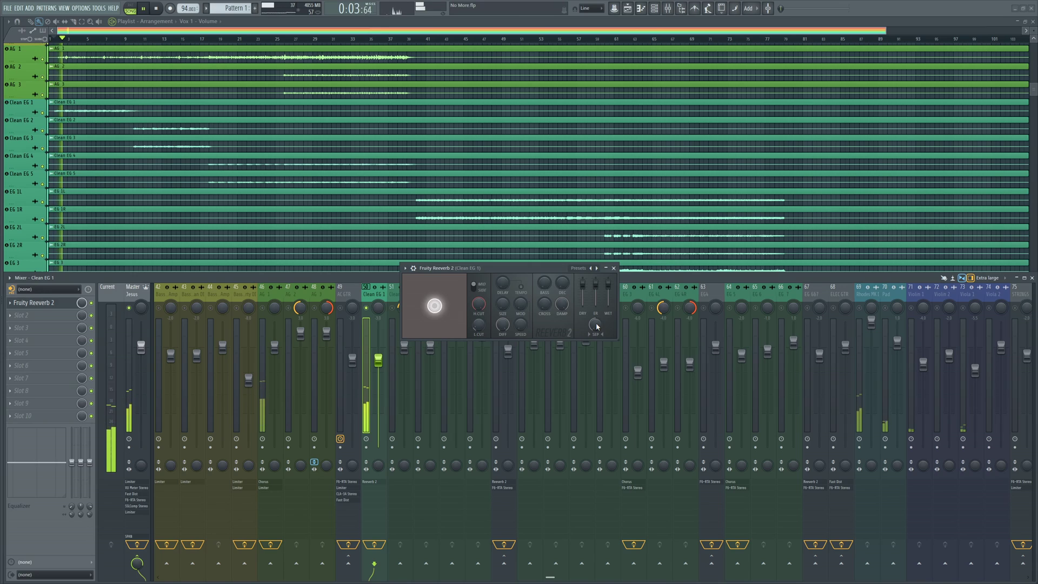
{"action": "right_click", "coordinate": [596, 325]}
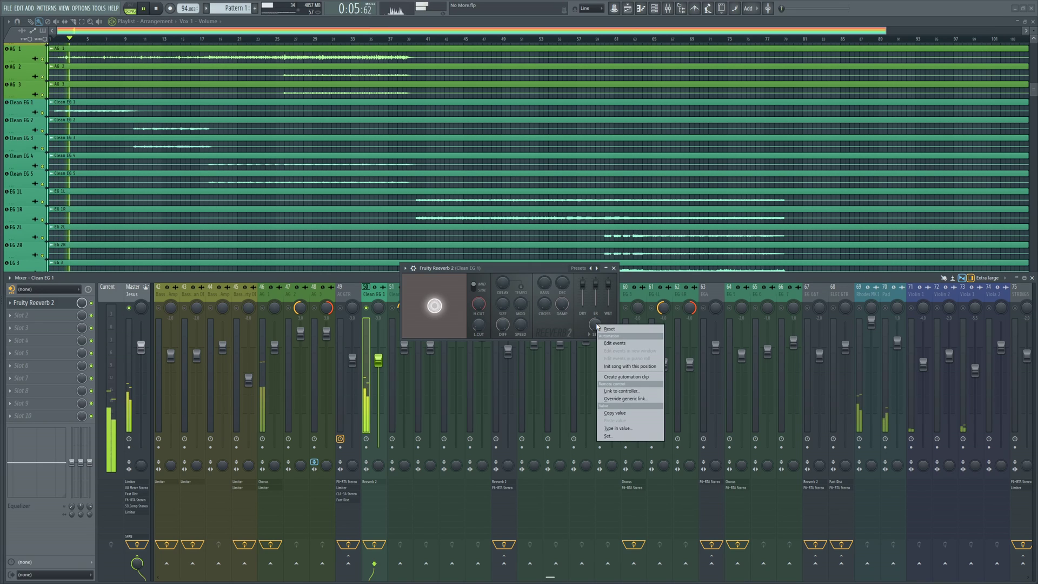
{"action": "left_click", "coordinate": [599, 329]}
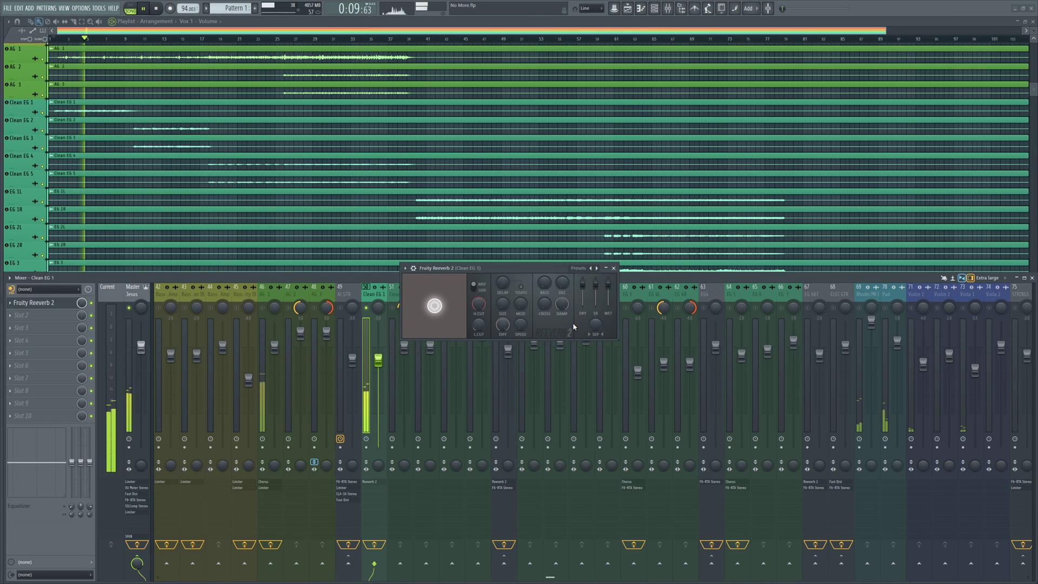
{"action": "key", "text": "space"}
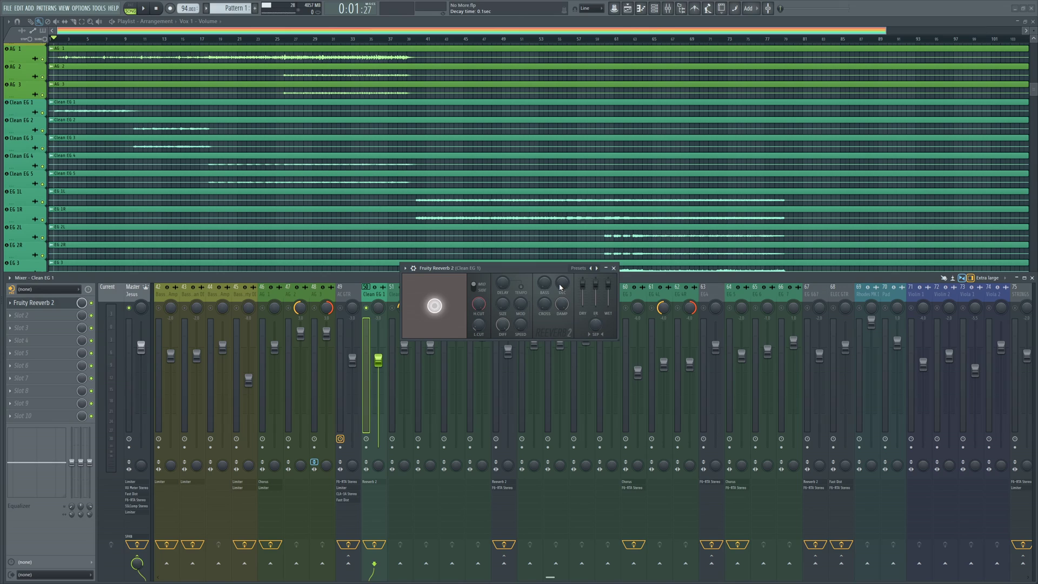
Close the reverb window and step through the Clean EG 2 to 5 mixer channels to the CLN EG 4&5 bus, soloing Clean EG 5.
{"action": "left_click", "coordinate": [614, 269]}
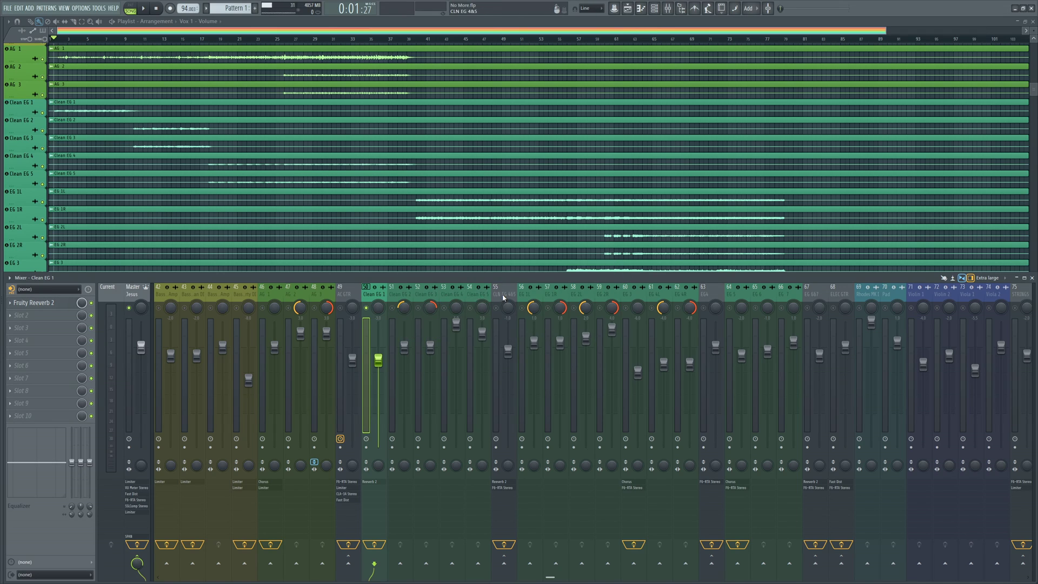
{"action": "left_click", "coordinate": [430, 296]}
{"action": "left_click", "coordinate": [401, 311]}
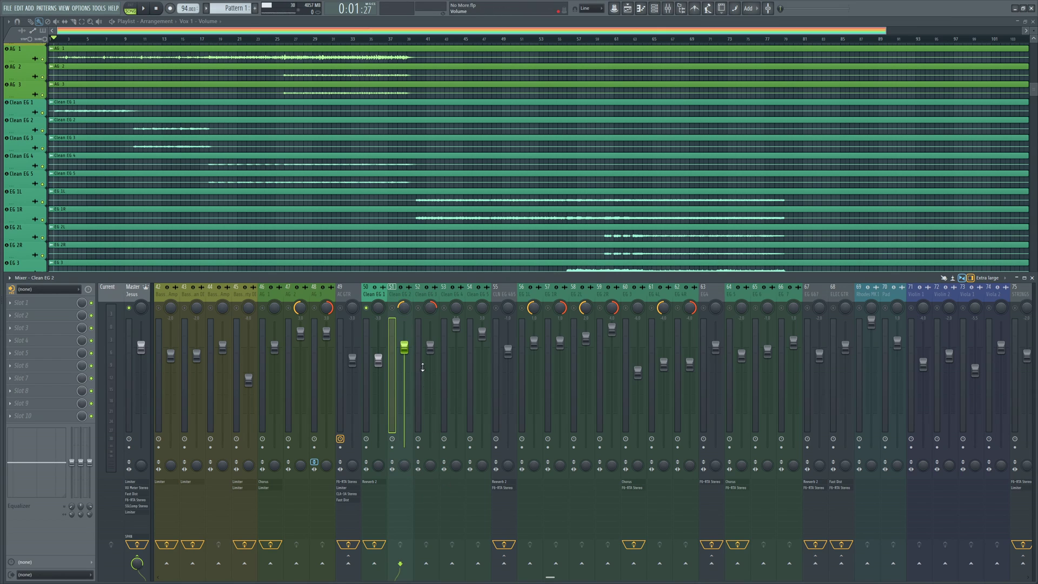
{"action": "left_click", "coordinate": [418, 294]}
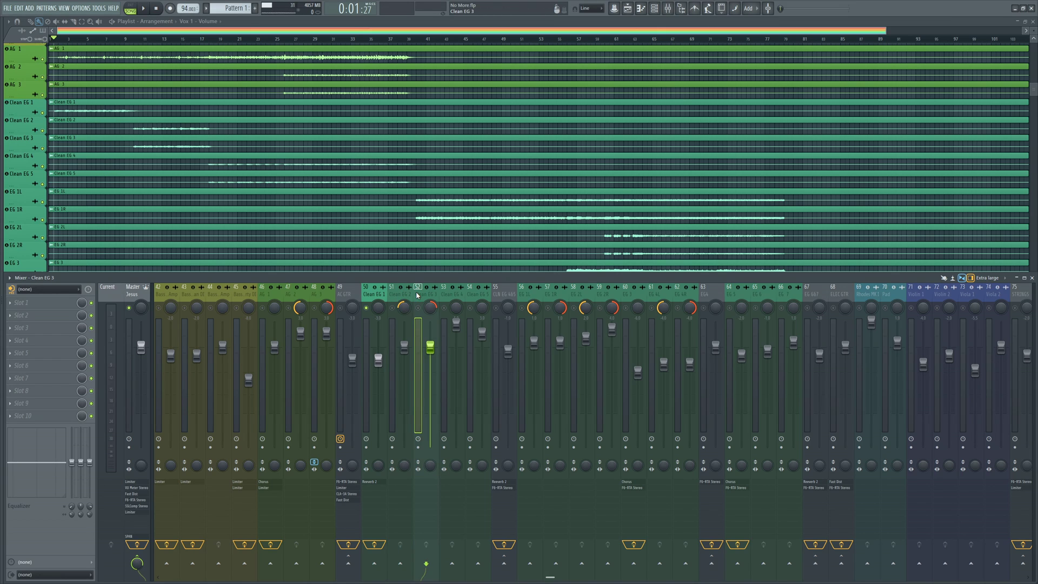
{"action": "left_click", "coordinate": [452, 295]}
{"action": "left_click", "coordinate": [485, 296]}
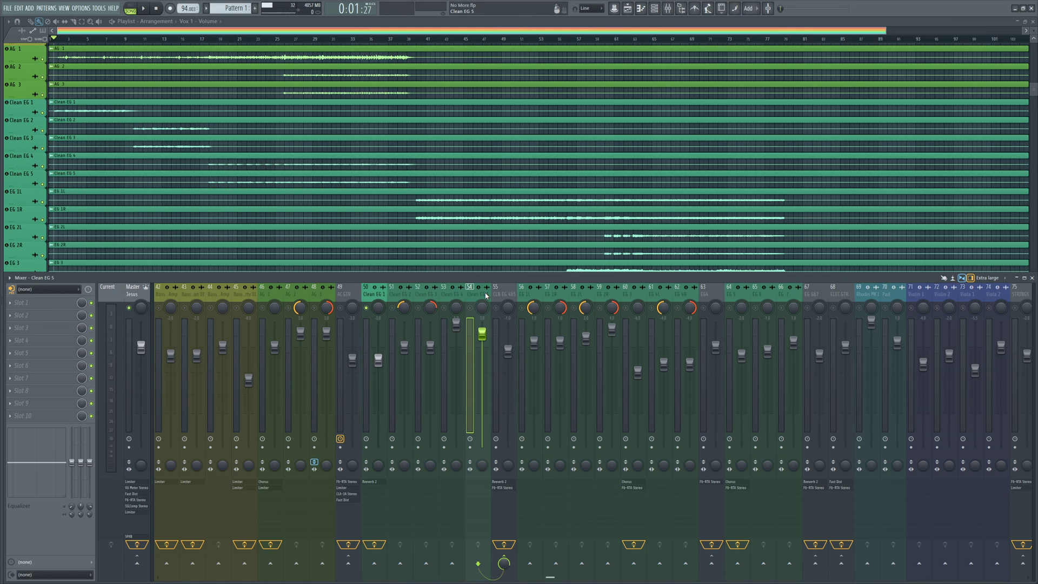
{"action": "left_click", "coordinate": [500, 295]}
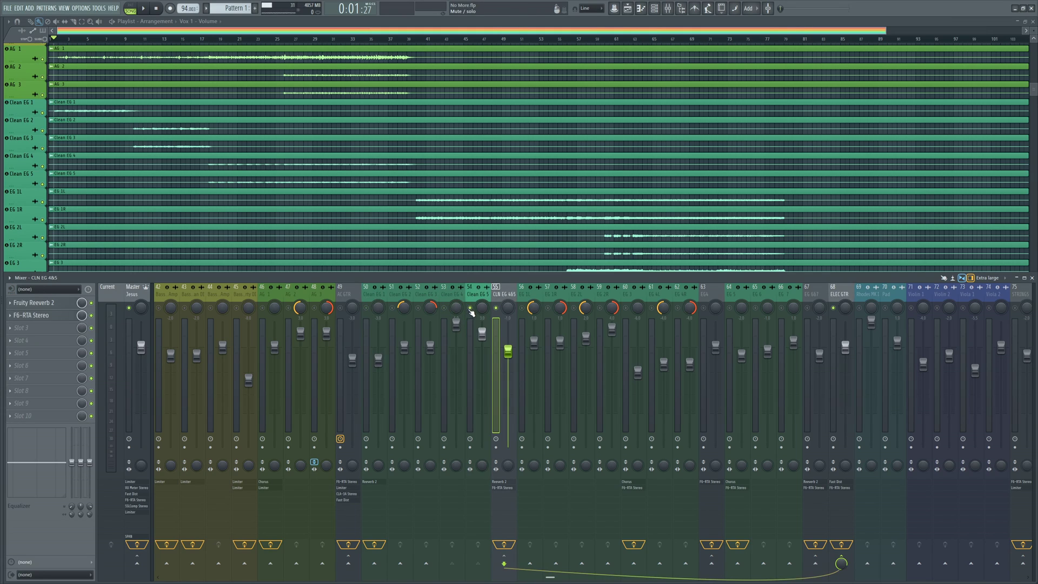
Find the later electric guitar clips in the playlist and play from just before EG 4L and EG 4R enter, checking the mixer meters.
{"action": "scroll", "coordinate": [487, 174], "scroll_direction": "down", "scroll_amount": 3}
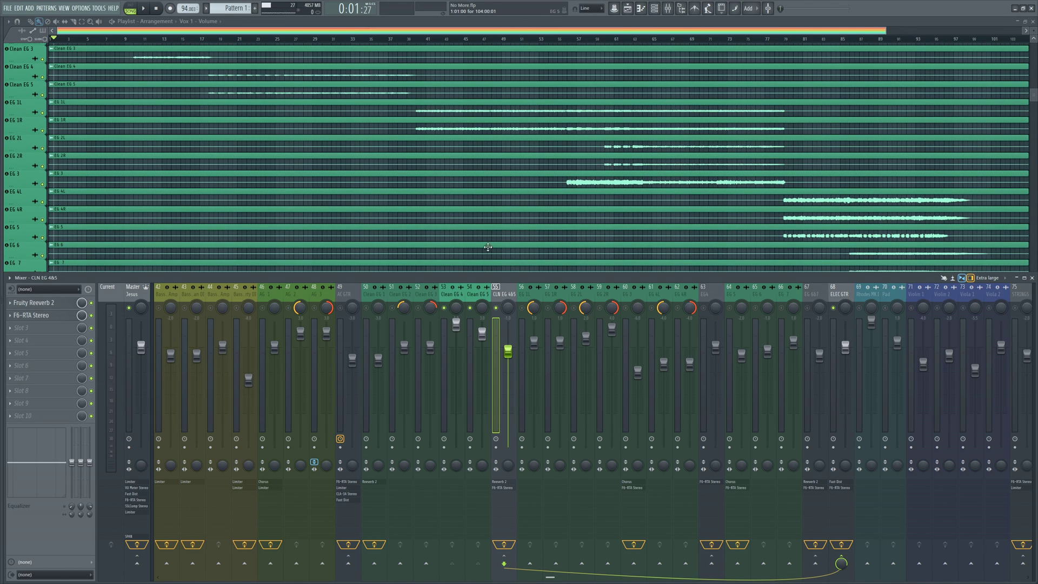
{"action": "scroll", "coordinate": [516, 262], "scroll_direction": "up", "scroll_amount": 2}
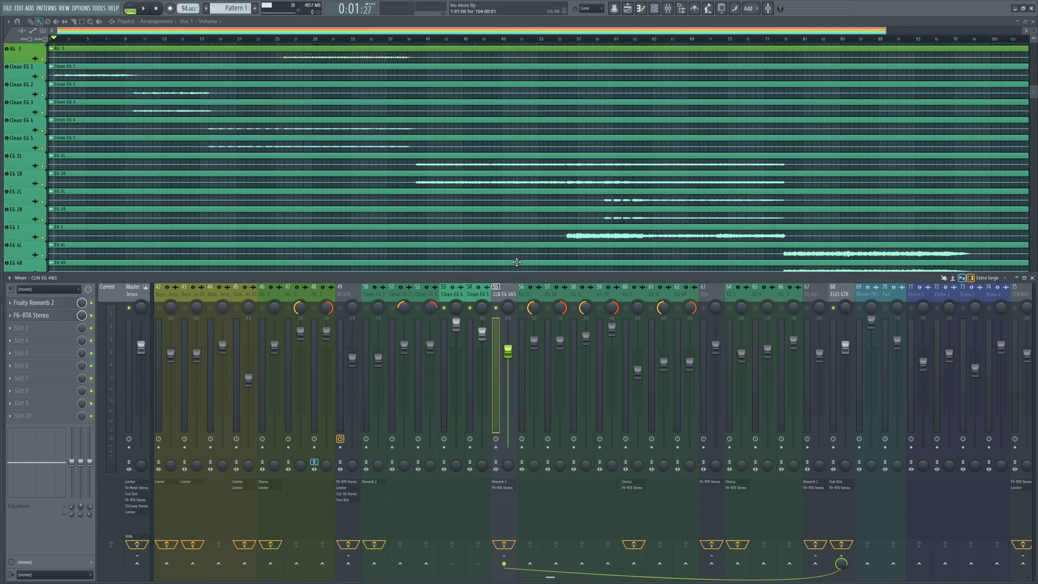
{"action": "scroll", "coordinate": [564, 200], "scroll_direction": "down", "scroll_amount": 3}
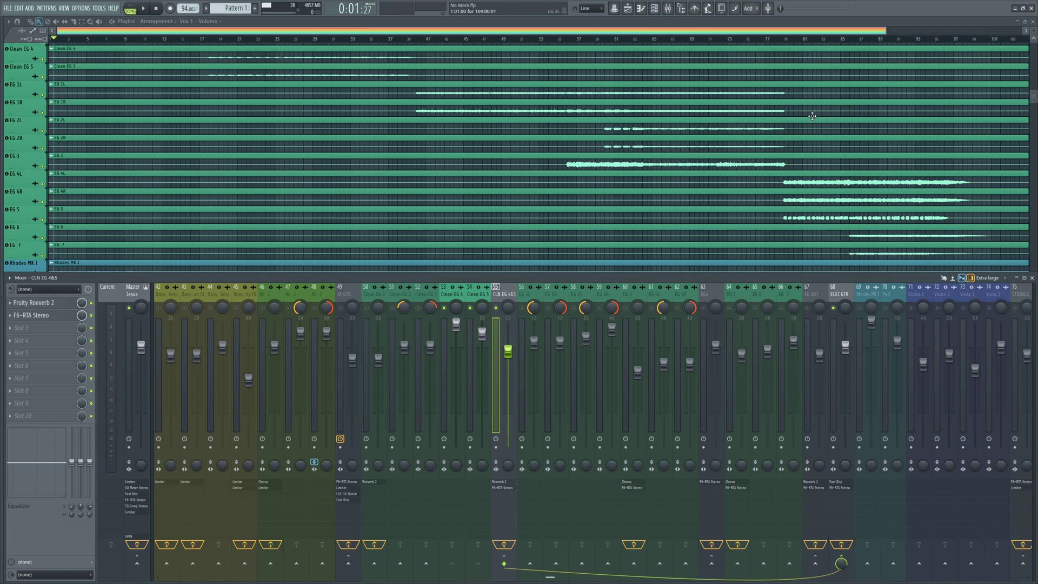
{"action": "left_click", "coordinate": [781, 41]}
{"action": "key", "text": "space"}
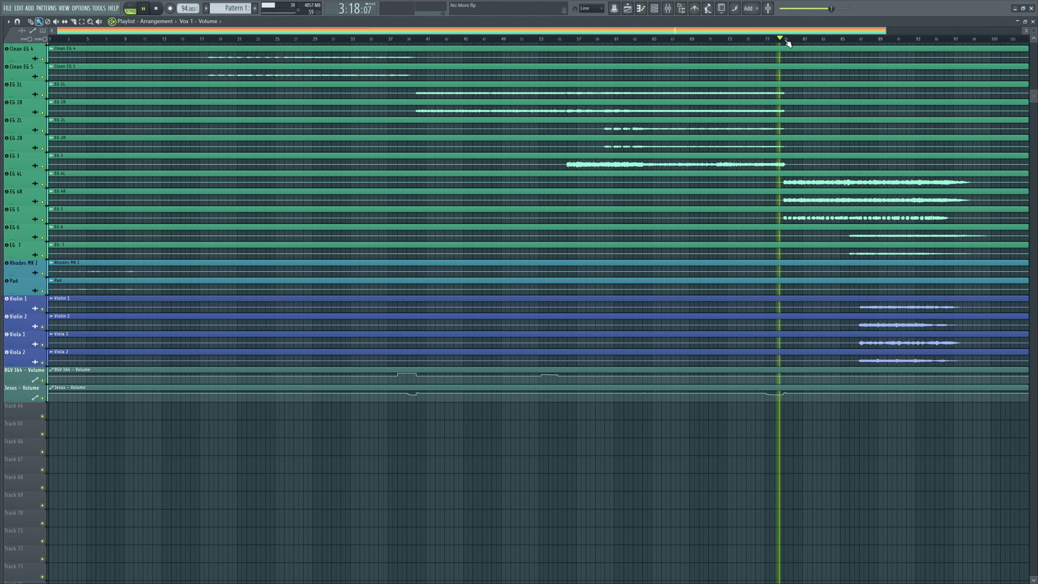
{"action": "key", "text": "F9"}
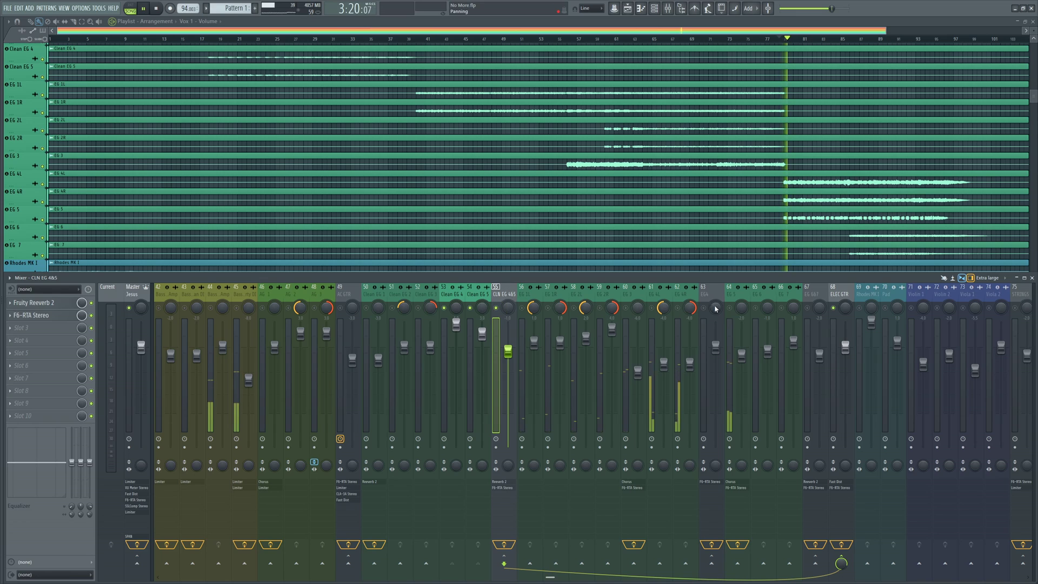
{"action": "key", "text": "space"}
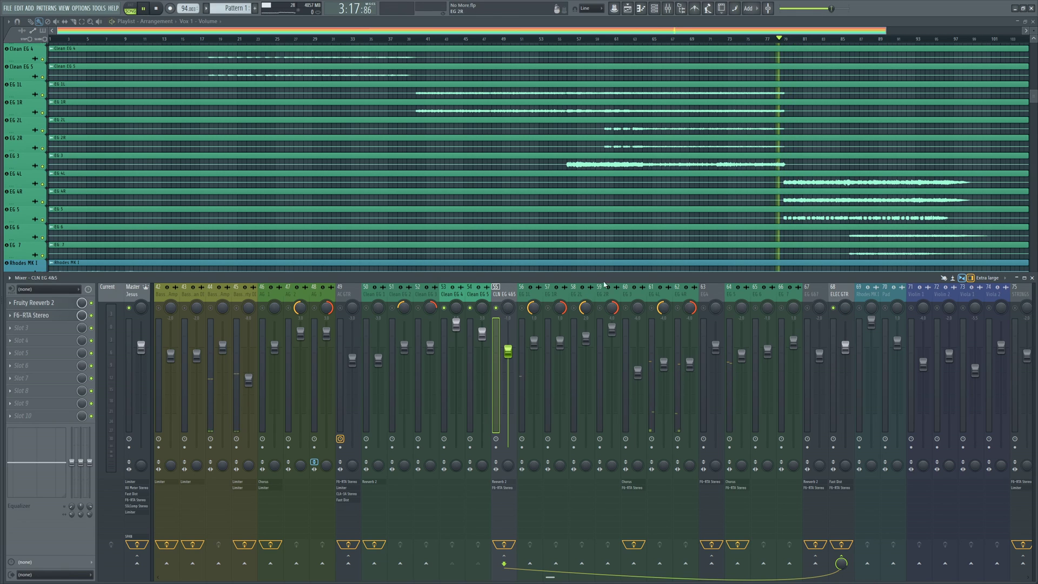
Play from the entry of EG 6 and EG 7 at about 3:37 with the mixer meters in view.
{"action": "scroll", "coordinate": [703, 162], "scroll_direction": "down", "scroll_amount": 5}
{"action": "left_click", "coordinate": [851, 39]}
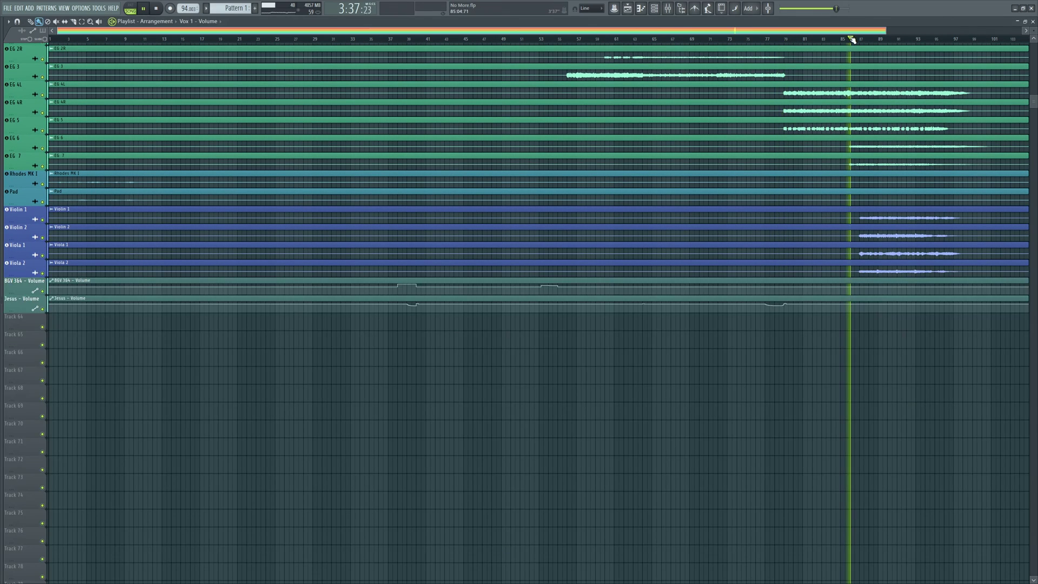
{"action": "key", "text": "F9"}
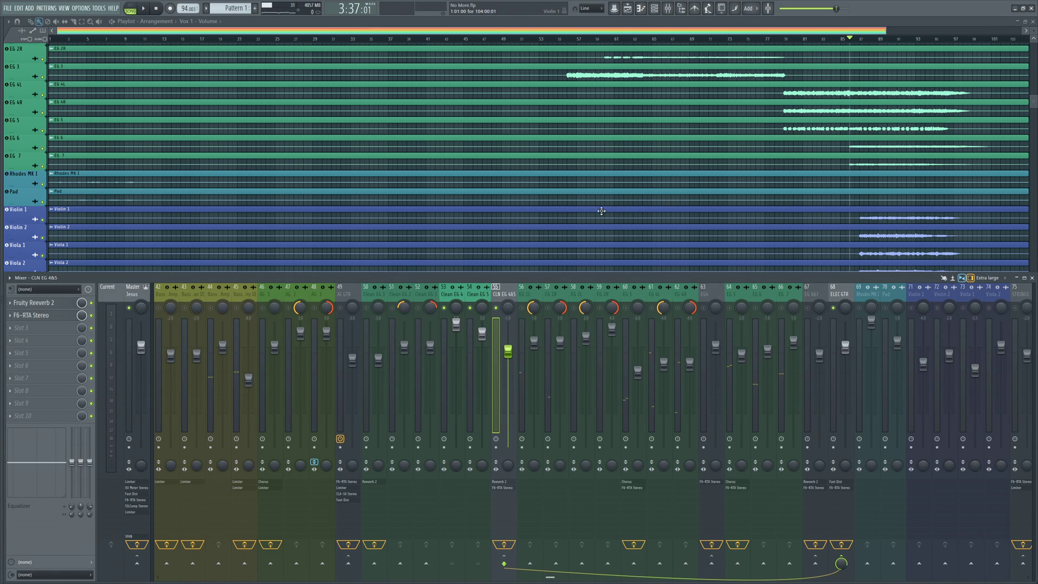
{"action": "scroll", "coordinate": [406, 232], "scroll_direction": "up", "scroll_amount": 2}
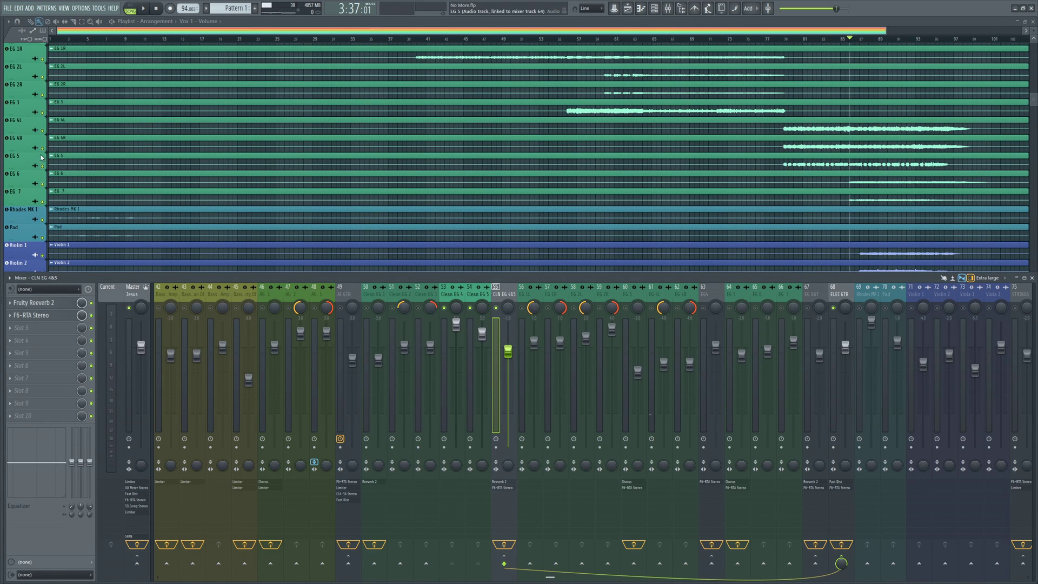
Play from the entry of EG 4L and EG 4R at about 3:19, look over the guitar clips, and stop playback.
{"action": "left_click", "coordinate": [786, 44]}
{"action": "key", "text": "F9"}
{"action": "key", "text": "space"}
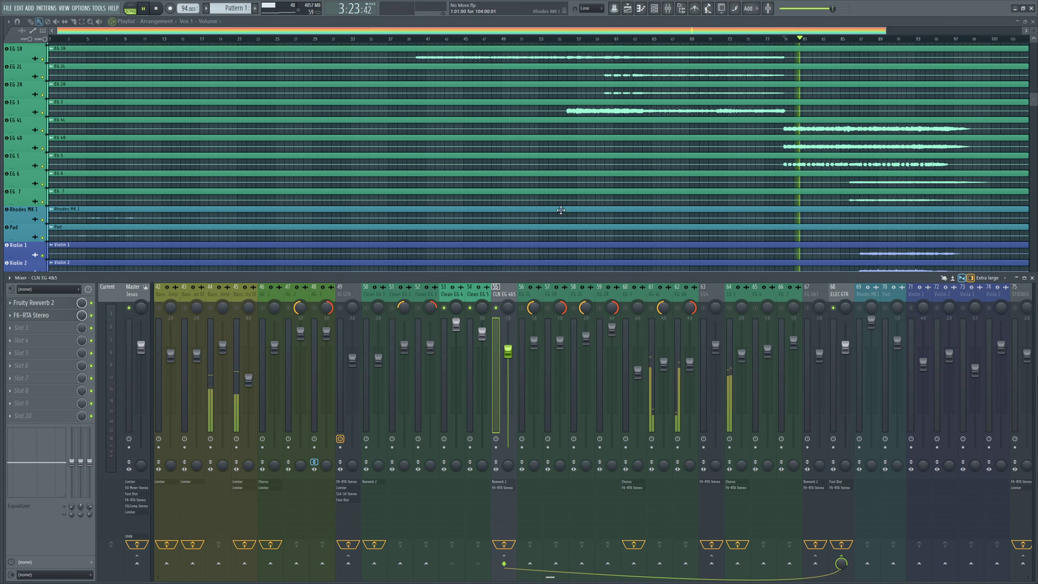
{"action": "scroll", "coordinate": [580, 195], "scroll_direction": "up", "scroll_amount": 10}
{"action": "scroll", "coordinate": [580, 195], "scroll_direction": "down", "scroll_amount": 10}
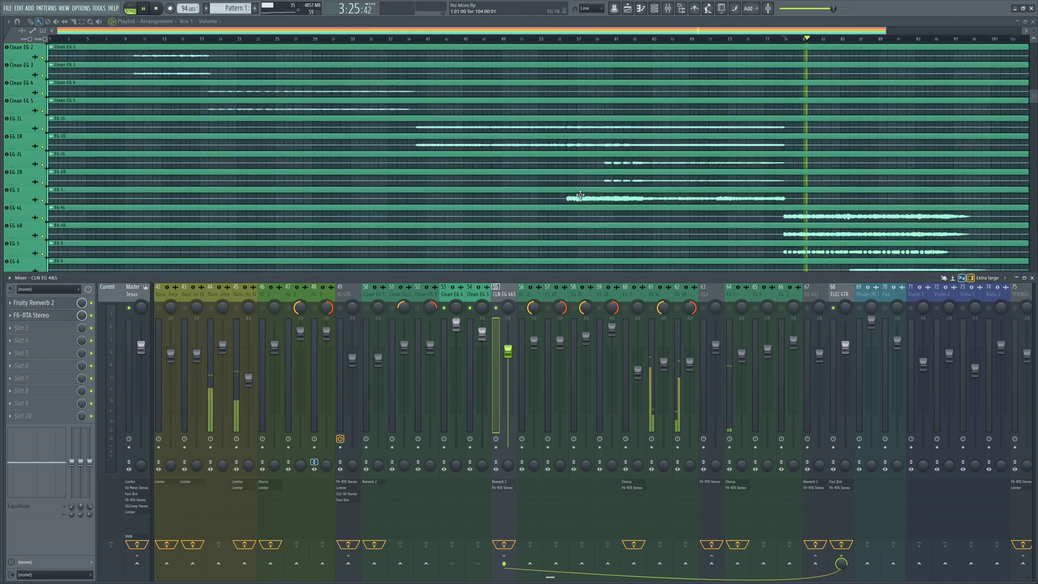
{"action": "key", "text": "space"}
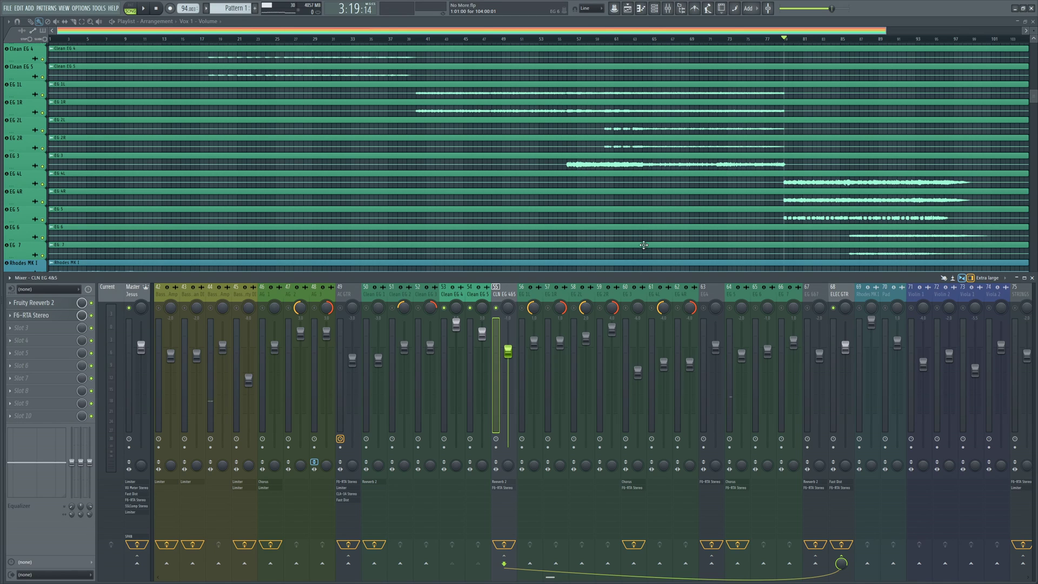
Play the unsoloed full mix and jump to the entry of EG 2L and EG 2R at about 2:31 to check their meters.
{"action": "key", "text": "space"}
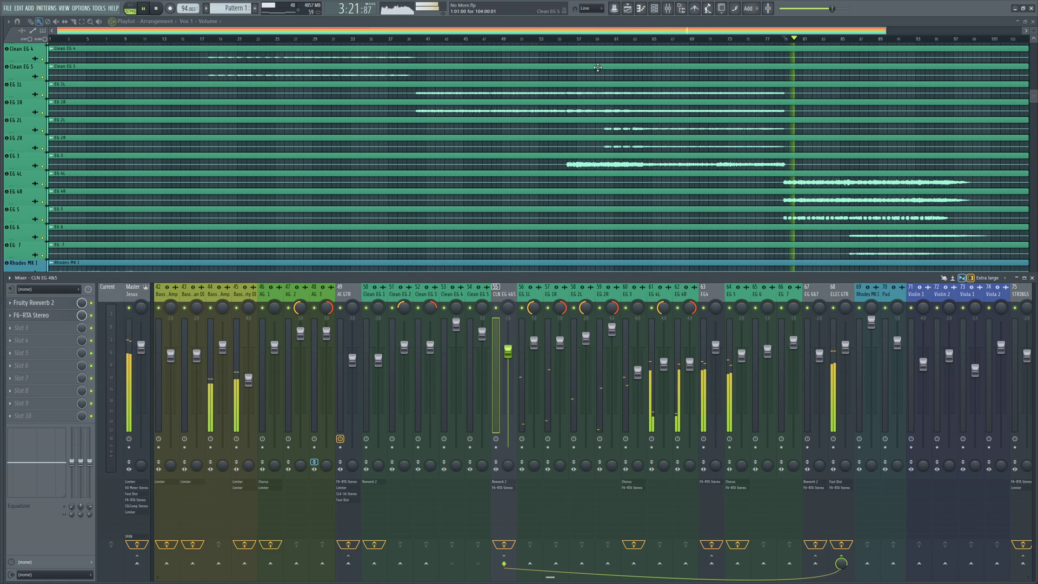
{"action": "left_click", "coordinate": [606, 39]}
{"action": "key", "text": "F9"}
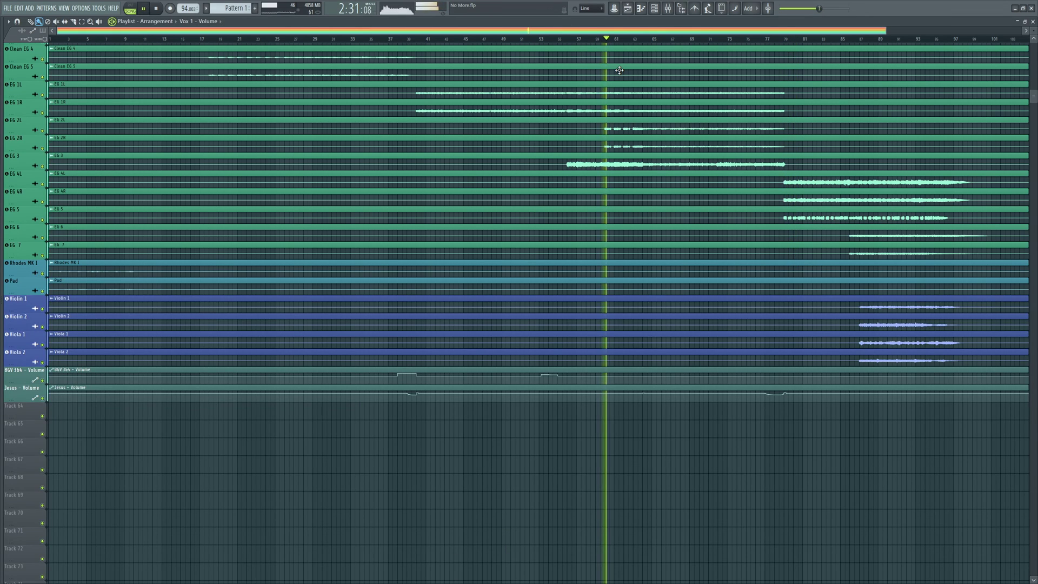
{"action": "key", "text": "F9"}
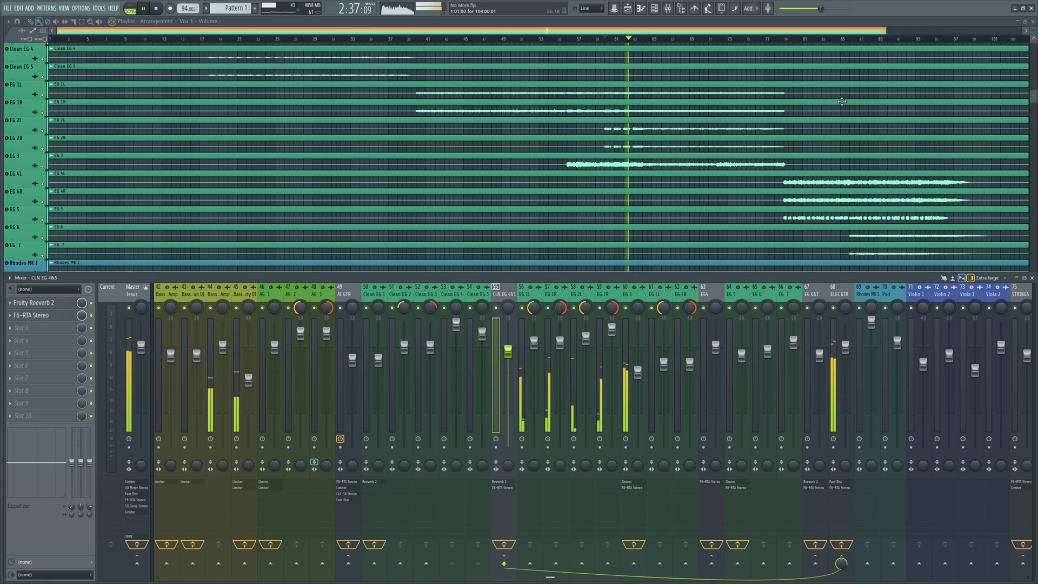
Continue the full mix from about 3:19, select the Clean EG 4 and Clean EG 5 channels in turn, and stop playback.
{"action": "left_click", "coordinate": [784, 40]}
{"action": "key", "text": "F9"}
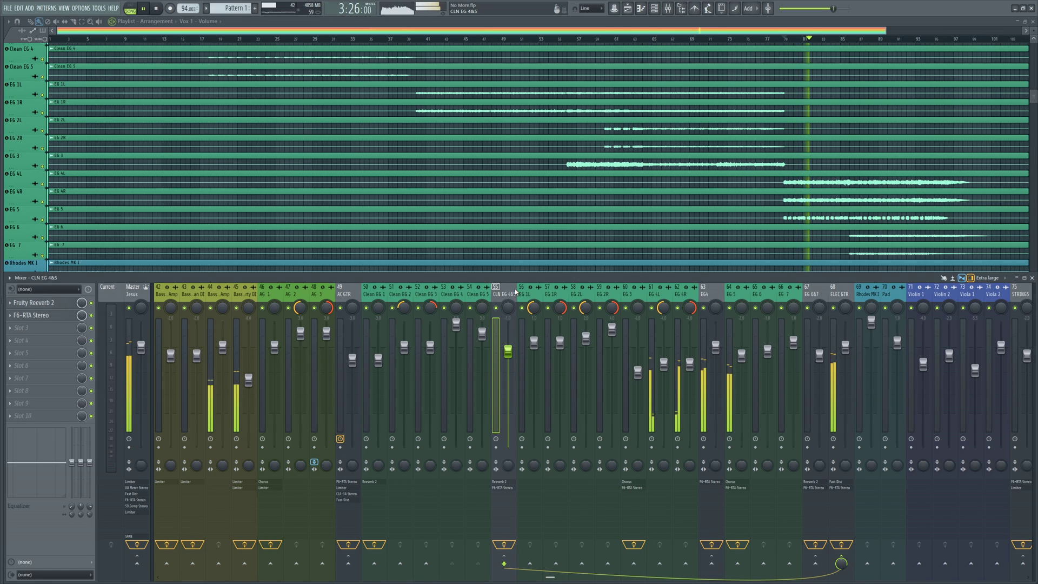
{"action": "left_click", "coordinate": [453, 294]}
{"action": "left_click", "coordinate": [476, 295]}
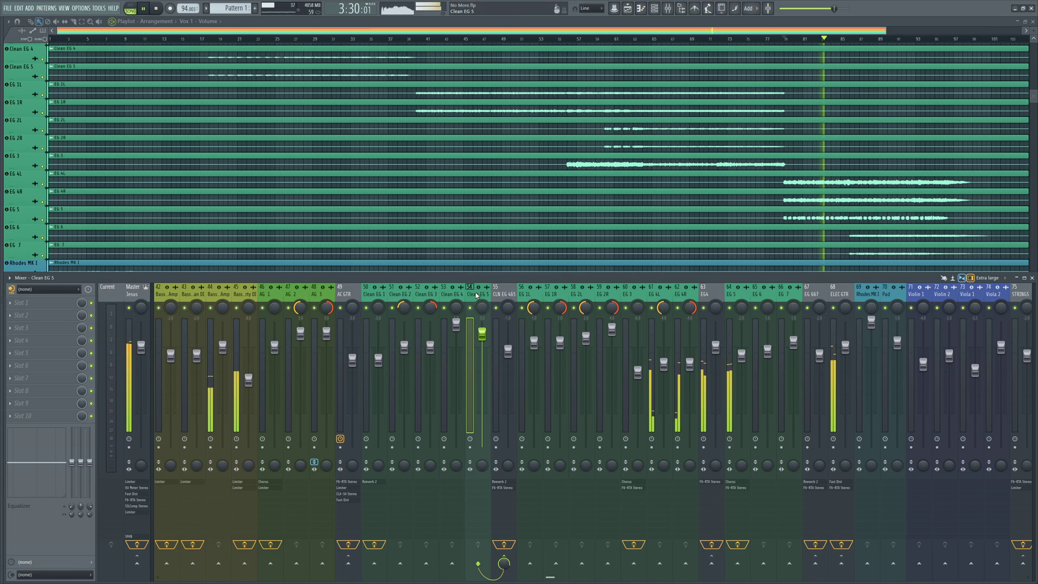
{"action": "key", "text": "space"}
Play the full mix from near the start of the Clean EG 4 and 5 clips, at about 0:44, and stop playback.
{"action": "scroll", "coordinate": [339, 220], "scroll_direction": "up", "scroll_amount": 1}
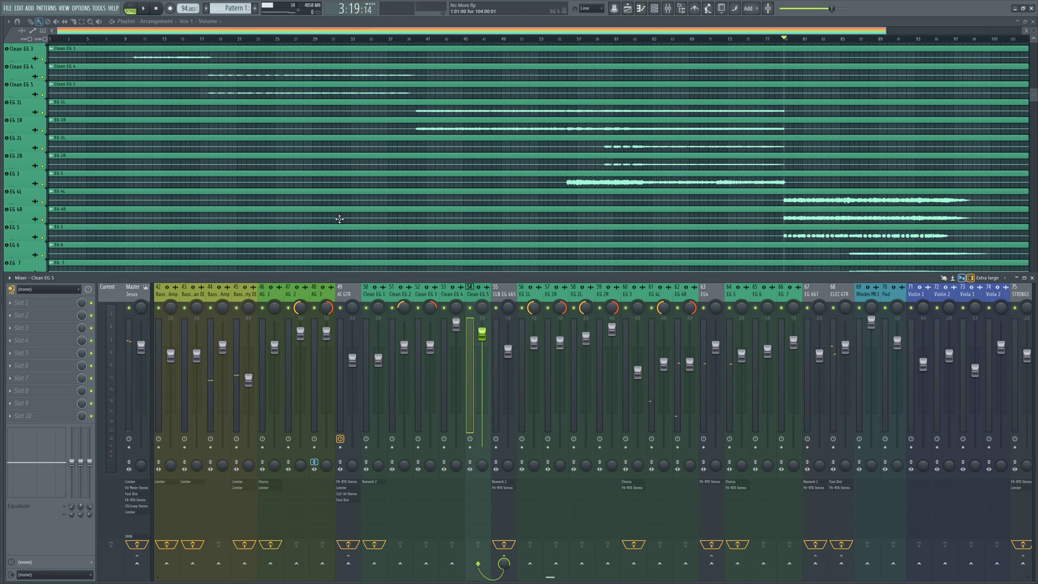
{"action": "scroll", "coordinate": [339, 218], "scroll_direction": "up", "scroll_amount": 3}
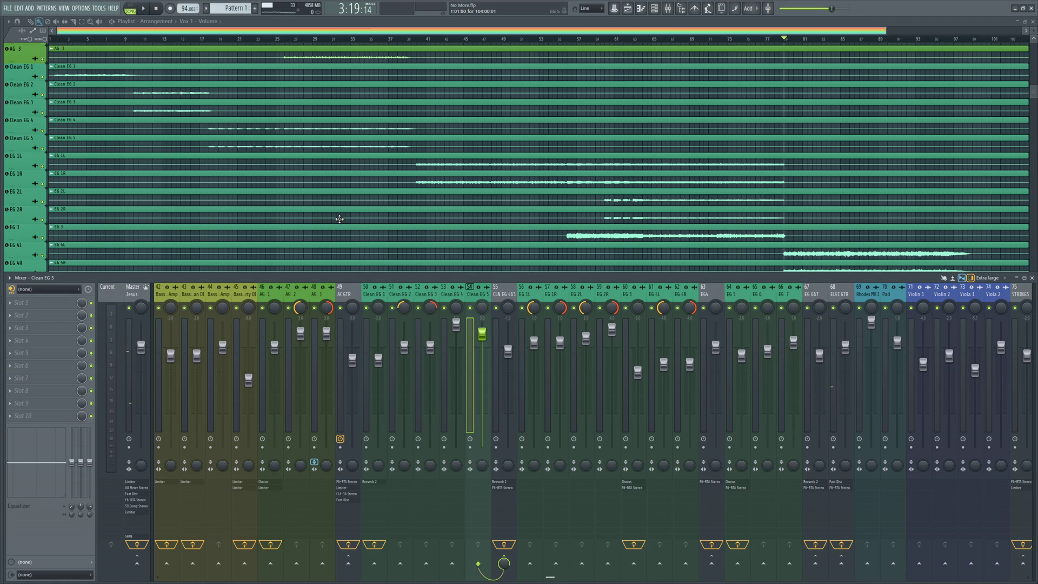
{"action": "left_click", "coordinate": [214, 39]}
{"action": "key", "text": "F9"}
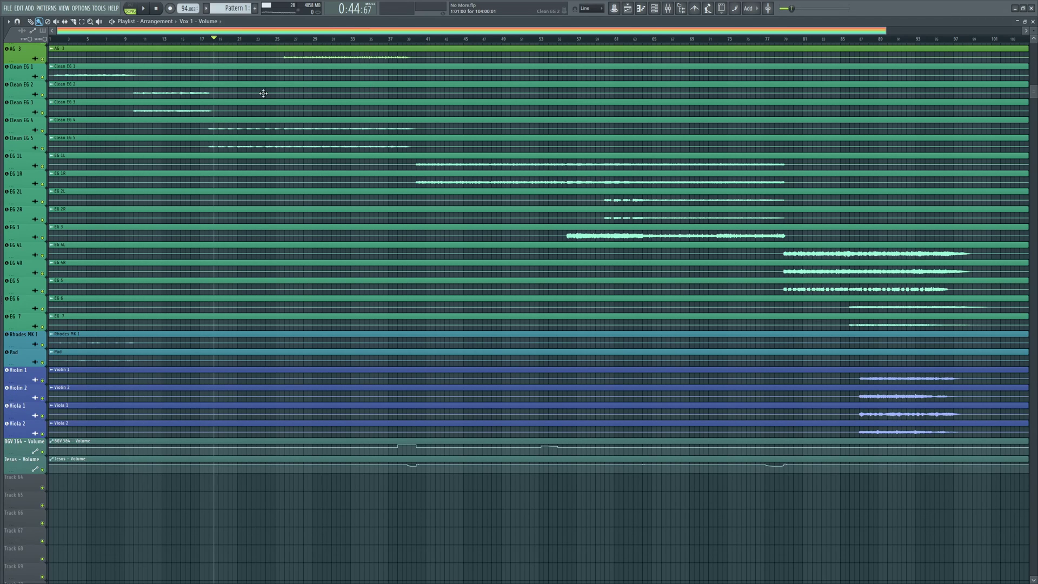
{"action": "key", "text": "space"}
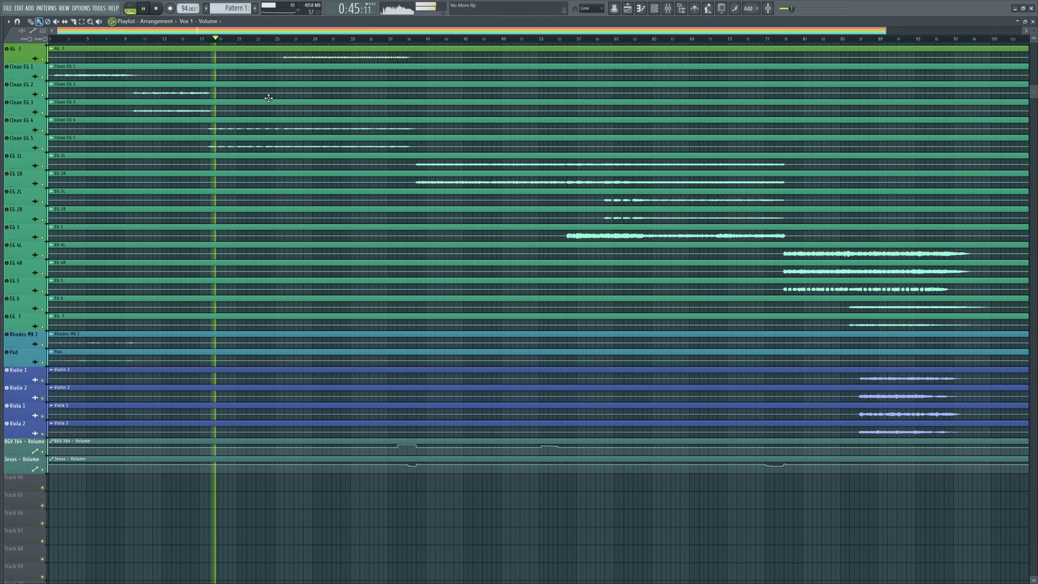
{"action": "key", "text": "F9"}
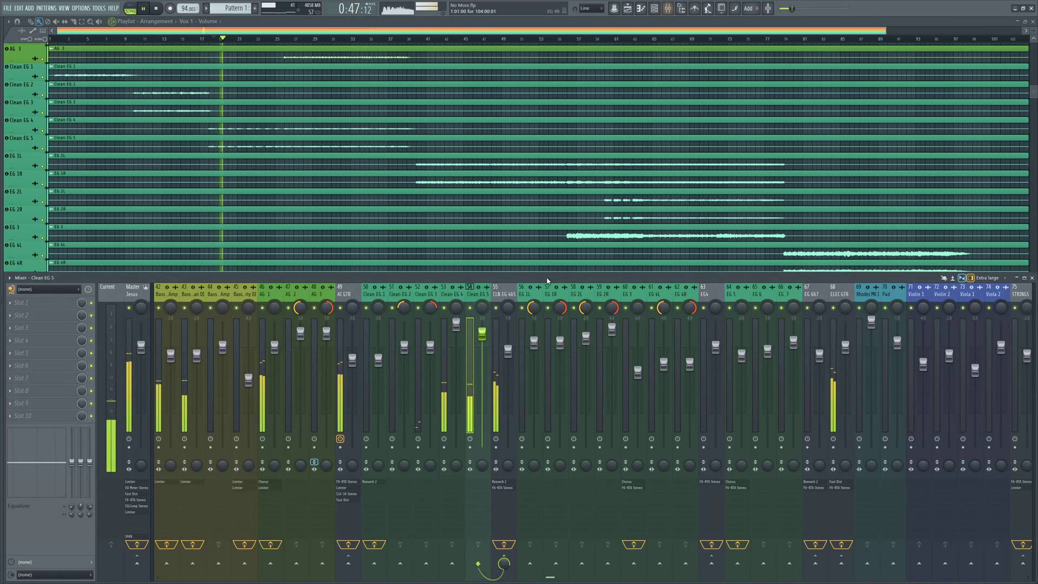
{"action": "key", "text": "space"}
Solo Clean EG 4 and Clean EG 5, replay them from about 0:44, and select the CLN EG 4&5 bus to inspect its effects.
{"action": "right_click", "coordinate": [469, 308]}
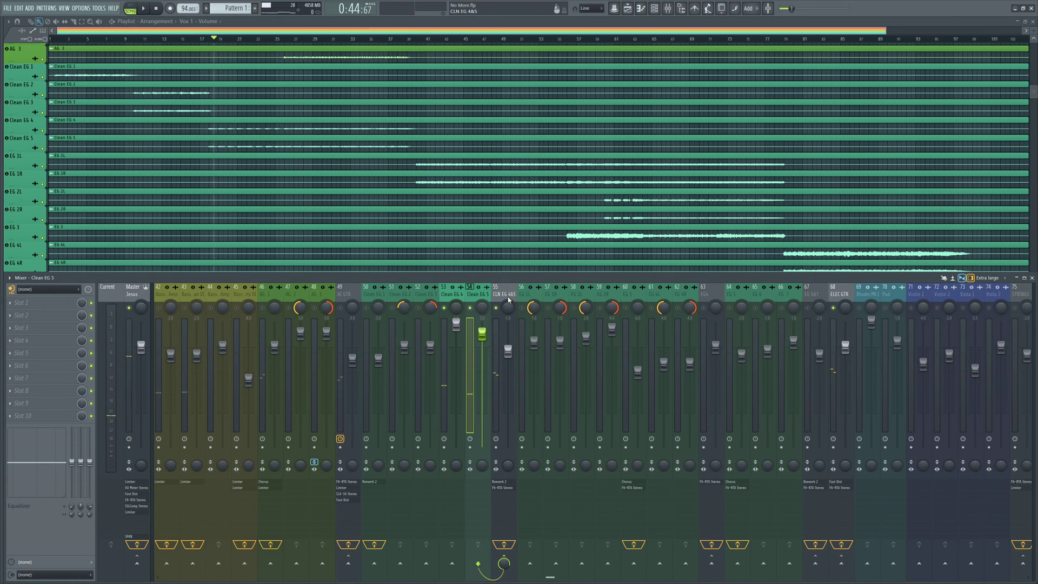
{"action": "key", "text": "space"}
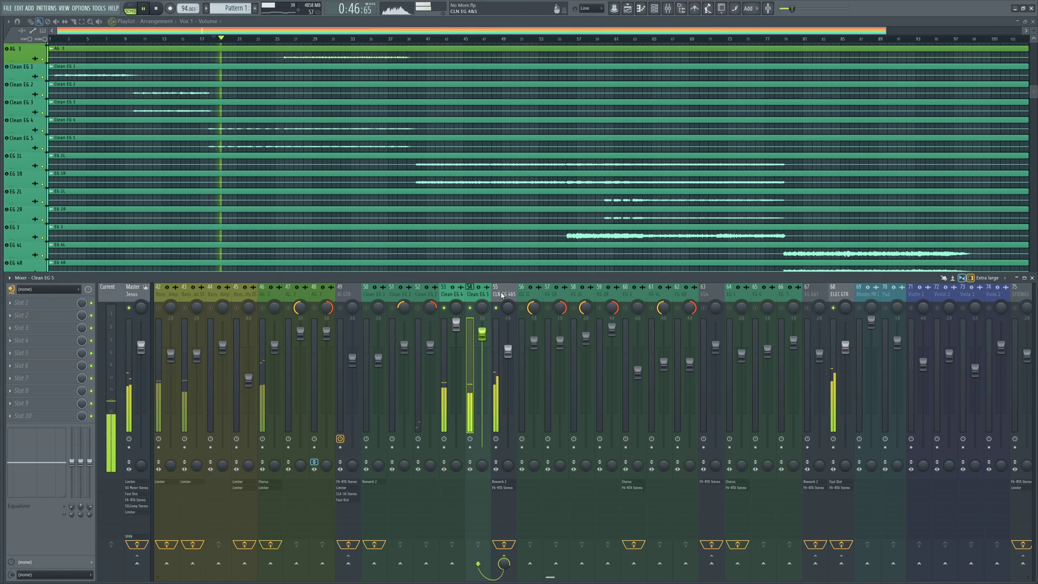
{"action": "left_click", "coordinate": [502, 295]}
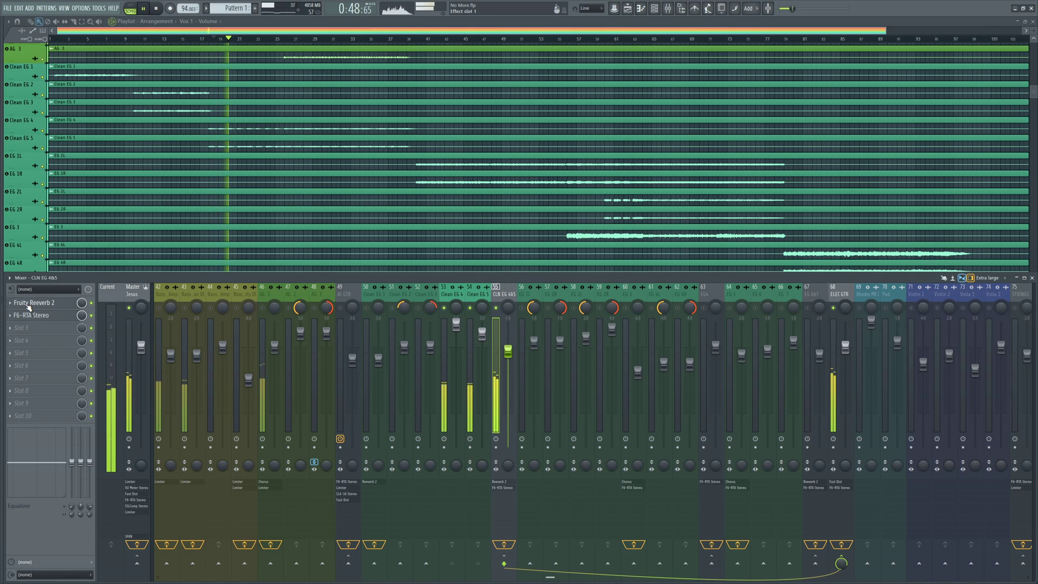
Inspect the Fruity Reeverb 2 settings on the CLN EG 4&5 bus and stop playback.
{"action": "left_click", "coordinate": [30, 302]}
{"action": "left_click_drag", "start_coordinate": [468, 215], "coordinate": [626, 221]}
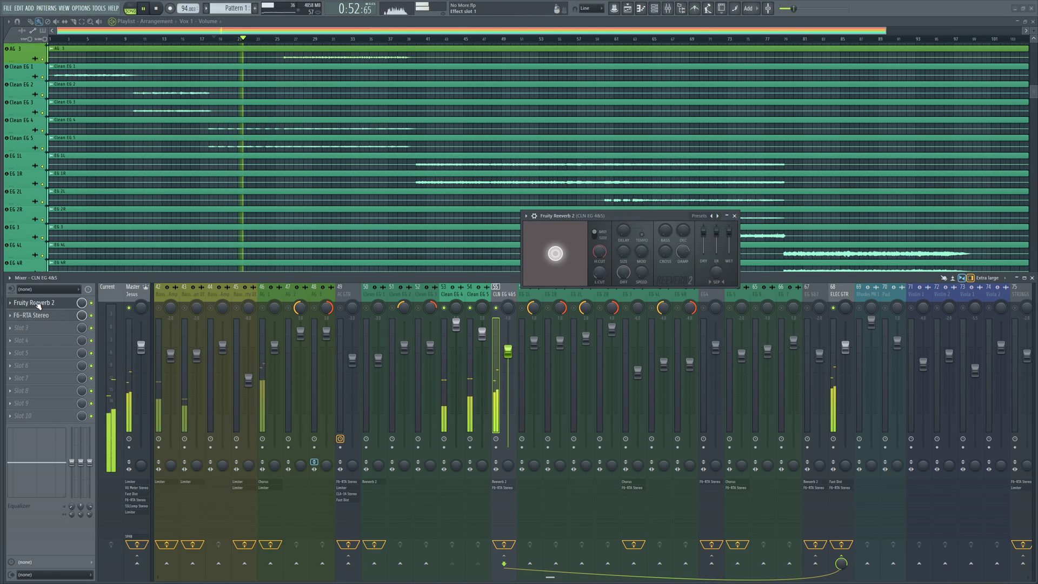
{"action": "key", "text": "space"}
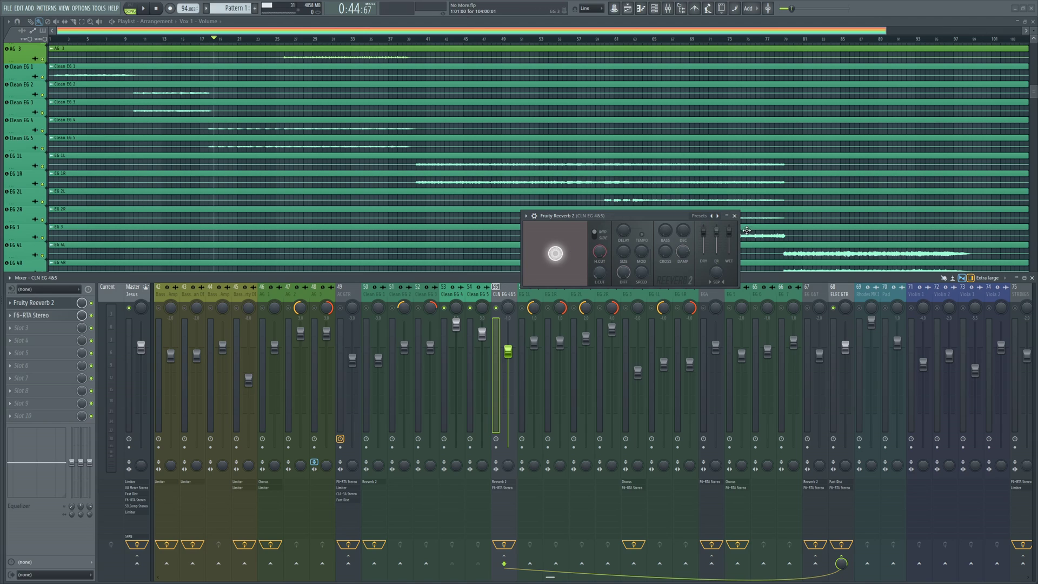
{"action": "left_click", "coordinate": [32, 303]}
Inspect the F6-RTA Stereo equalizer on the CLN EG 4&5 bus, checking bands 2, 5 and 4.
{"action": "left_click", "coordinate": [54, 318]}
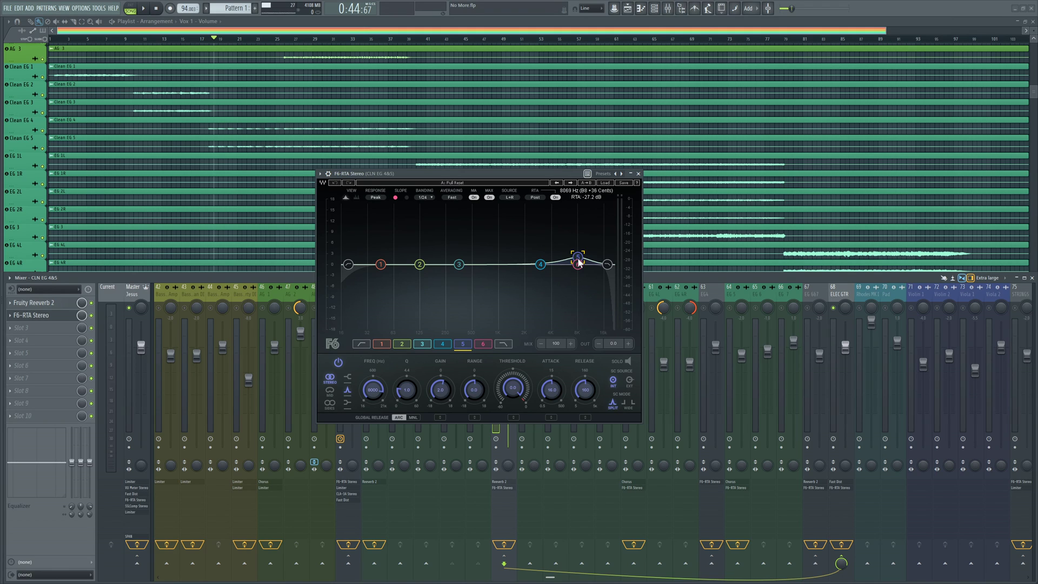
{"action": "left_click", "coordinate": [638, 174]}
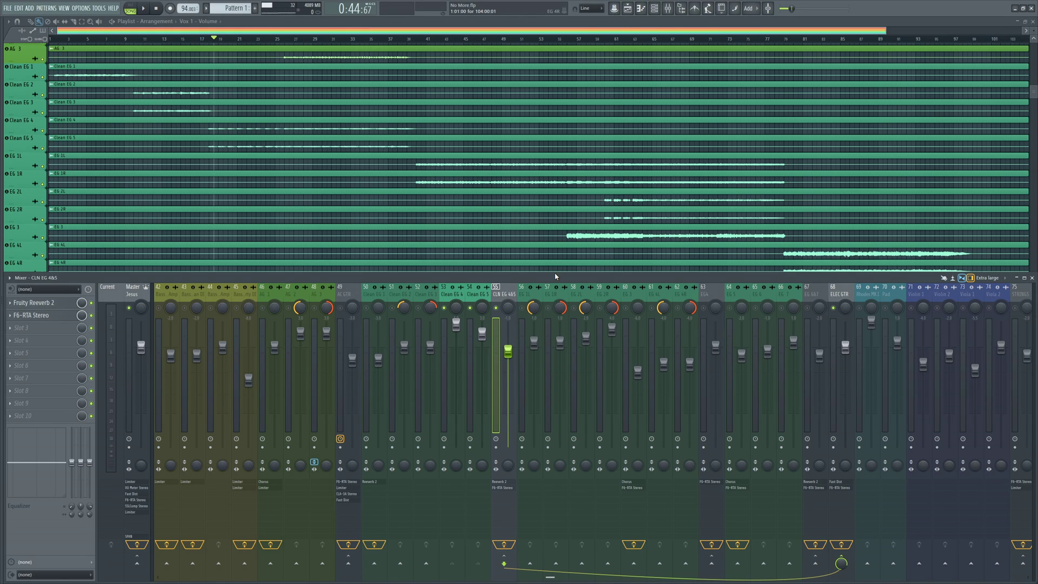
{"action": "left_click", "coordinate": [41, 315]}
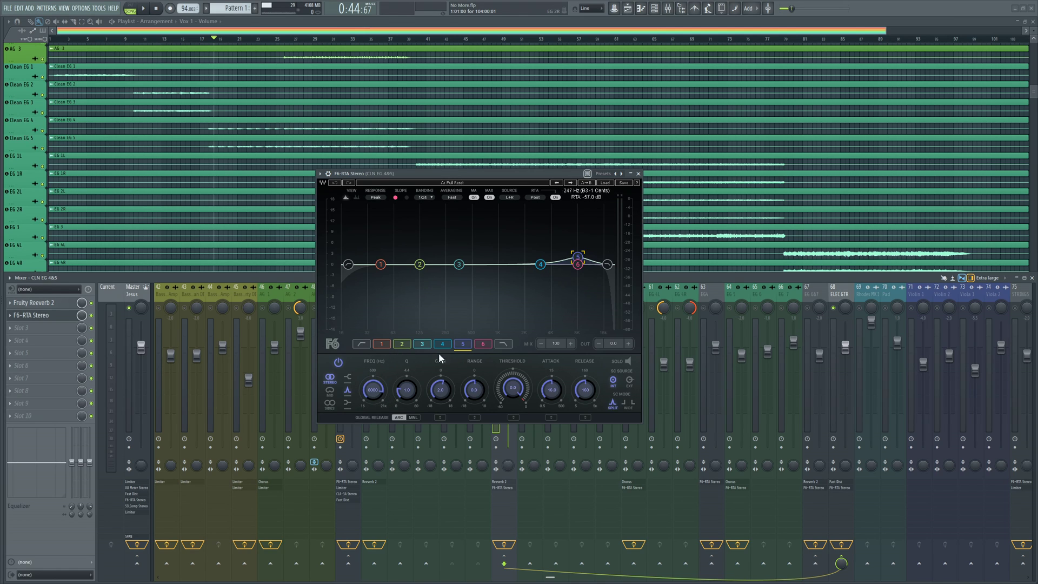
{"action": "left_click", "coordinate": [402, 344]}
{"action": "left_click", "coordinate": [462, 344]}
{"action": "left_click", "coordinate": [443, 344]}
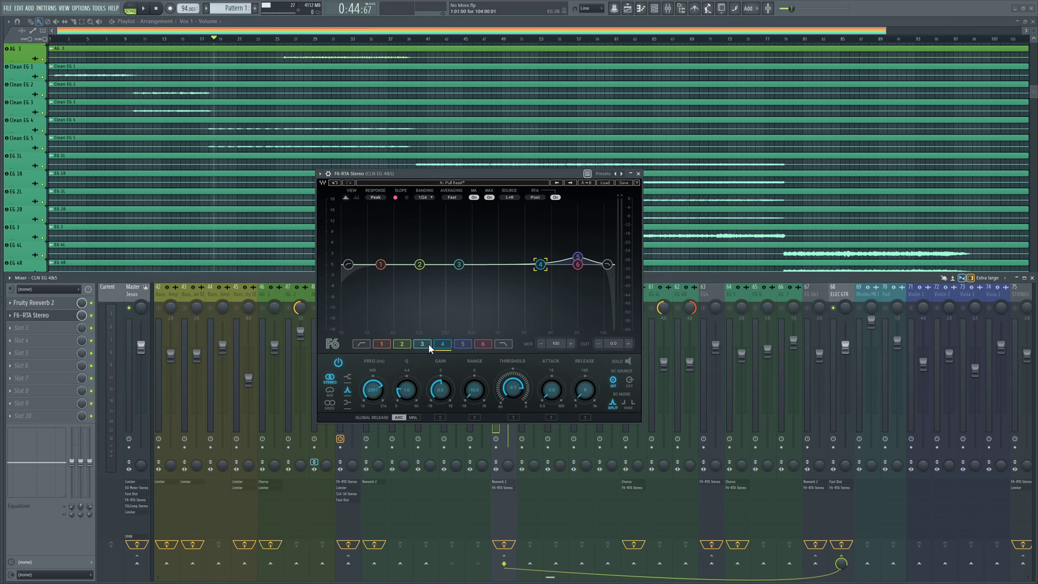
{"action": "left_click", "coordinate": [474, 393]}
{"action": "left_click", "coordinate": [637, 174]}
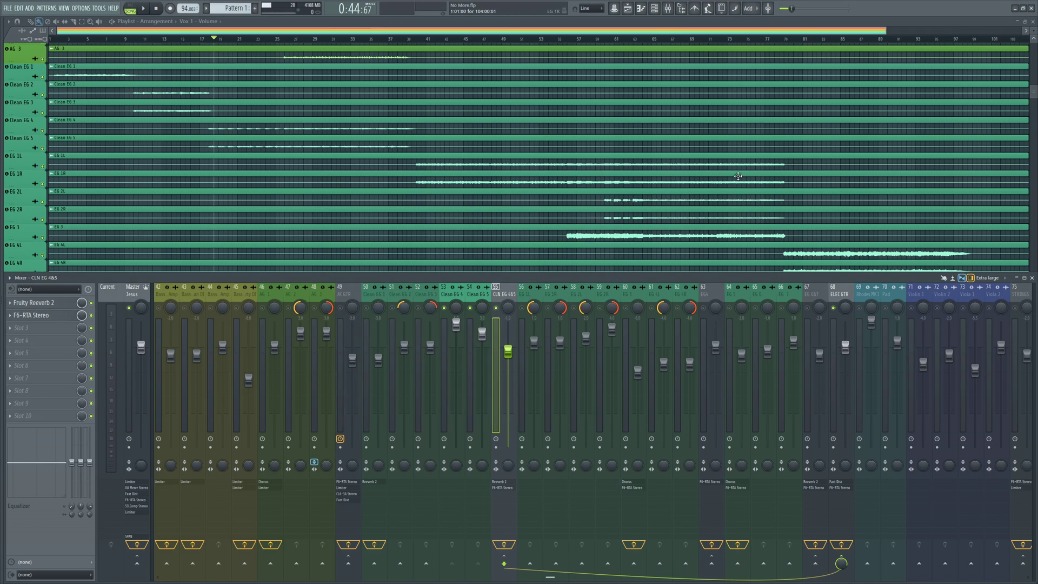
Solo EG 3 and play it from the start of its clip at about 2:20, with the mixer in view.
{"action": "left_click", "coordinate": [540, 298]}
{"action": "left_click", "coordinate": [635, 301]}
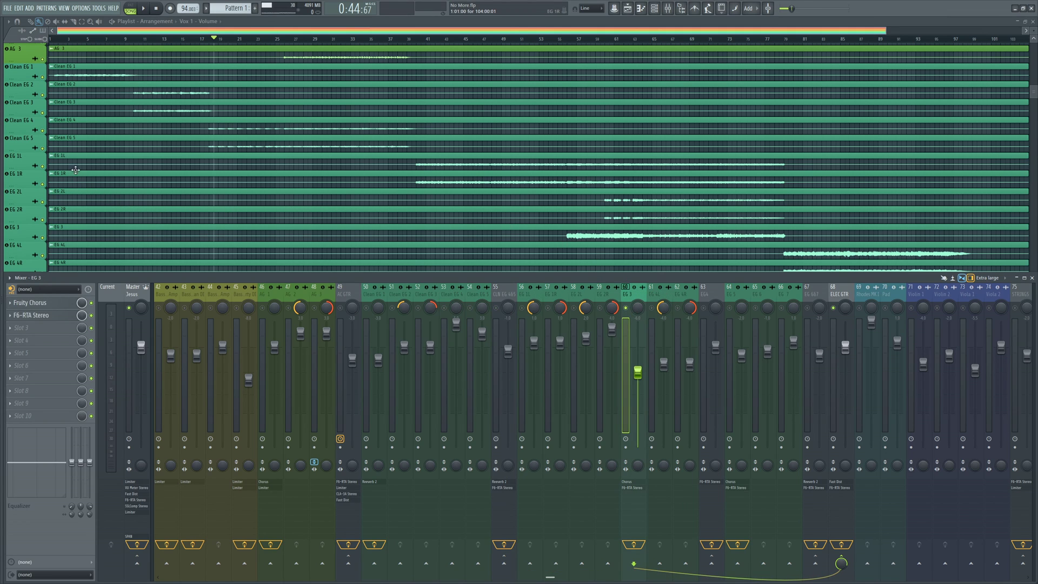
{"action": "scroll", "coordinate": [77, 170], "scroll_direction": "down", "scroll_amount": 3}
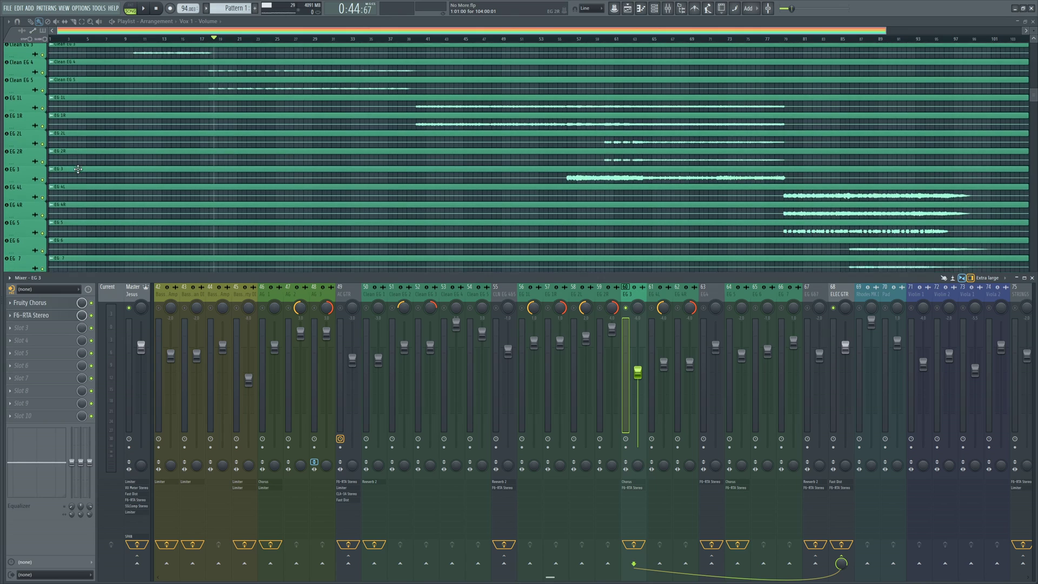
{"action": "scroll", "coordinate": [79, 169], "scroll_direction": "down", "scroll_amount": 1}
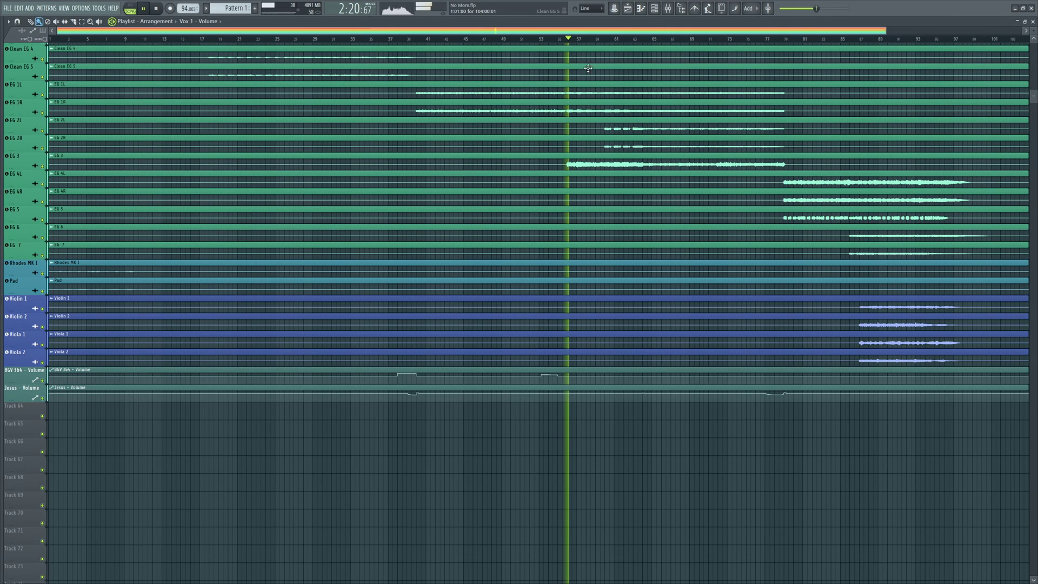
{"action": "left_click", "coordinate": [667, 8]}
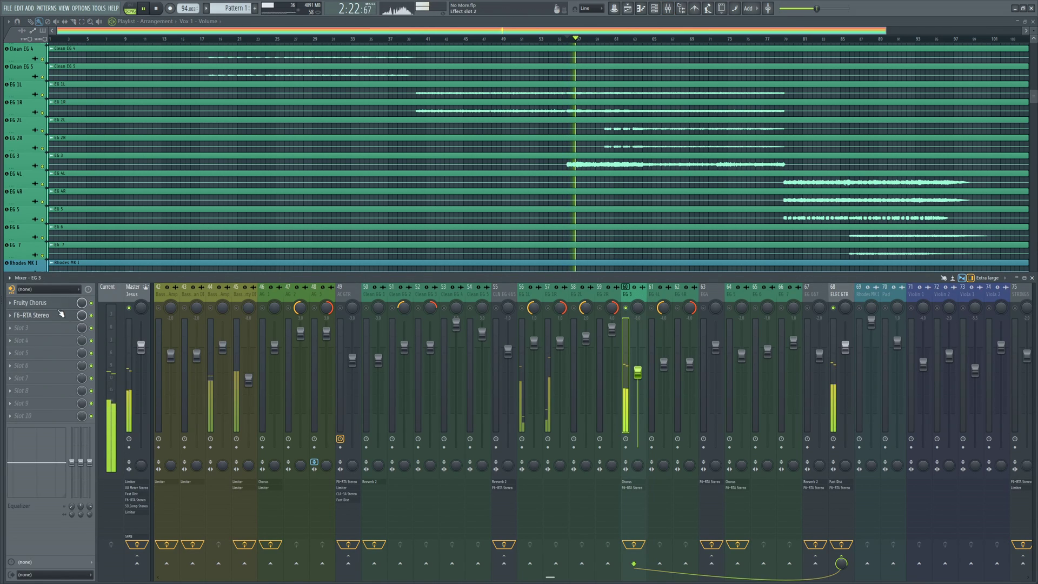
Inspect Fruity Chorus on EG 3 and compare playback from about 2:20 with the chorus bypassed and enabled.
{"action": "left_click", "coordinate": [42, 303]}
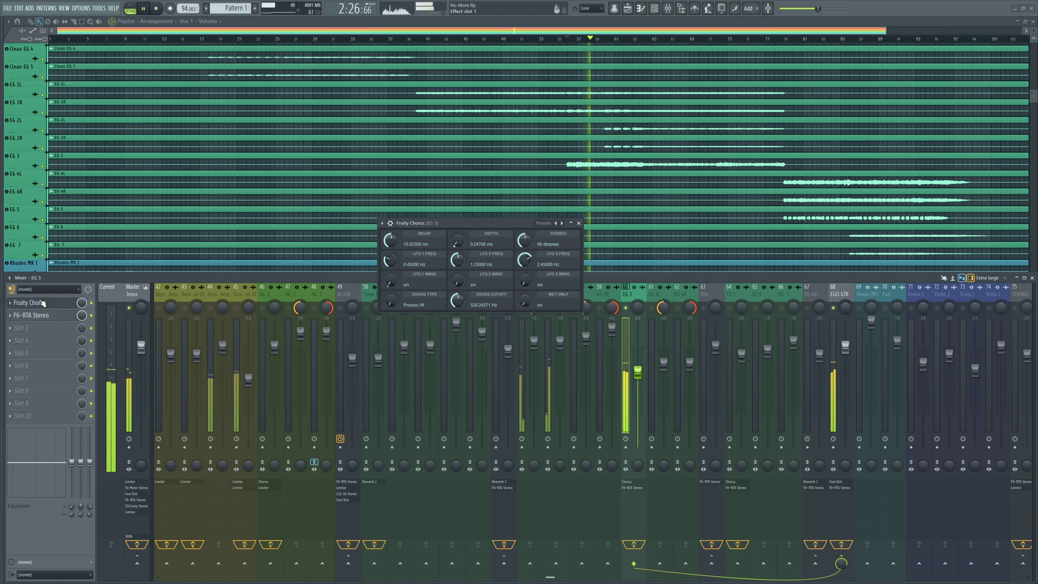
{"action": "key", "text": "space"}
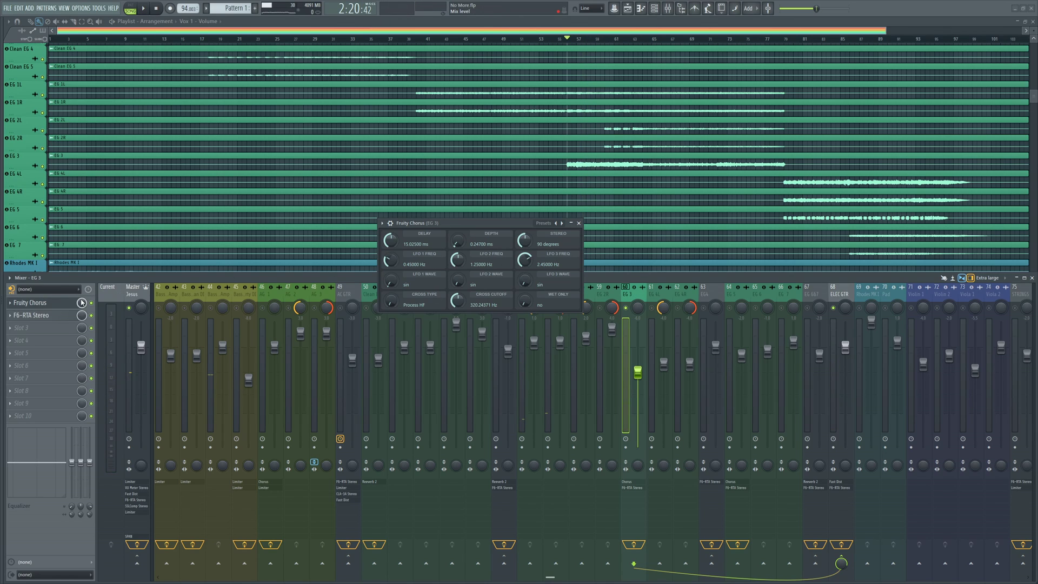
{"action": "left_click", "coordinate": [92, 303]}
{"action": "key", "text": "space"}
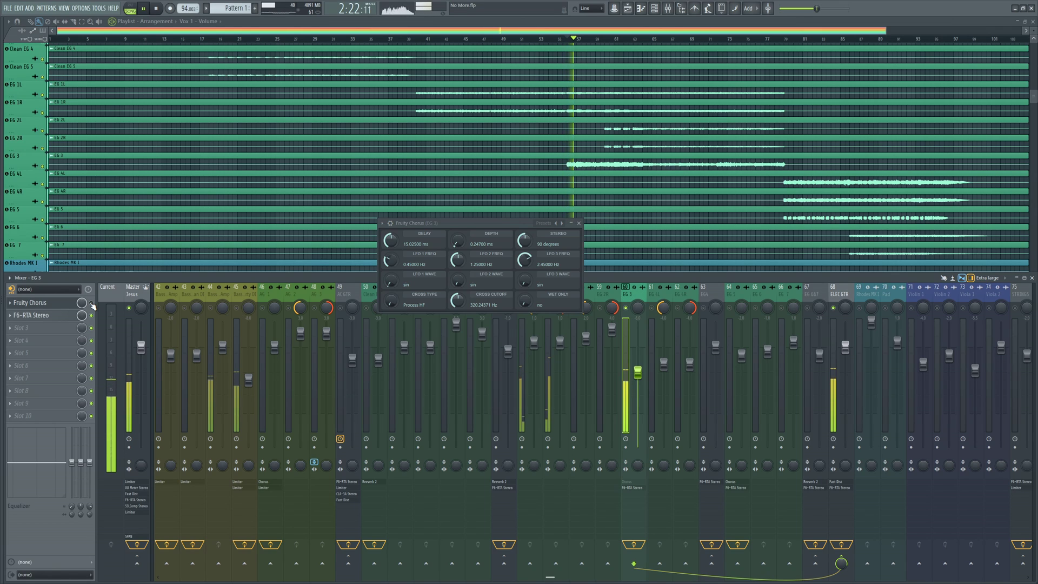
{"action": "left_click", "coordinate": [91, 303]}
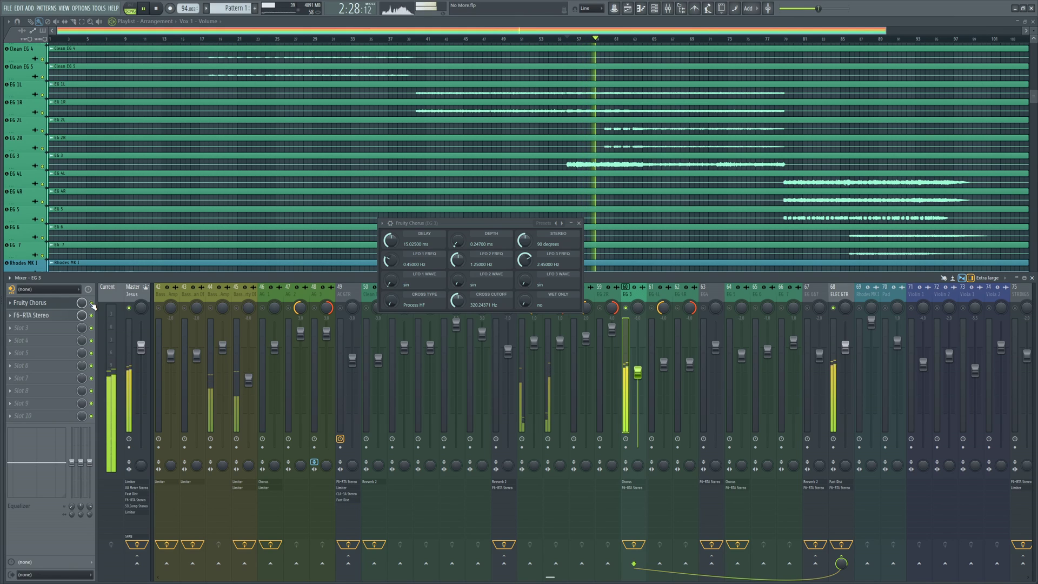
{"action": "key", "text": "space"}
{"action": "left_click_drag", "start_coordinate": [498, 224], "coordinate": [476, 221]}
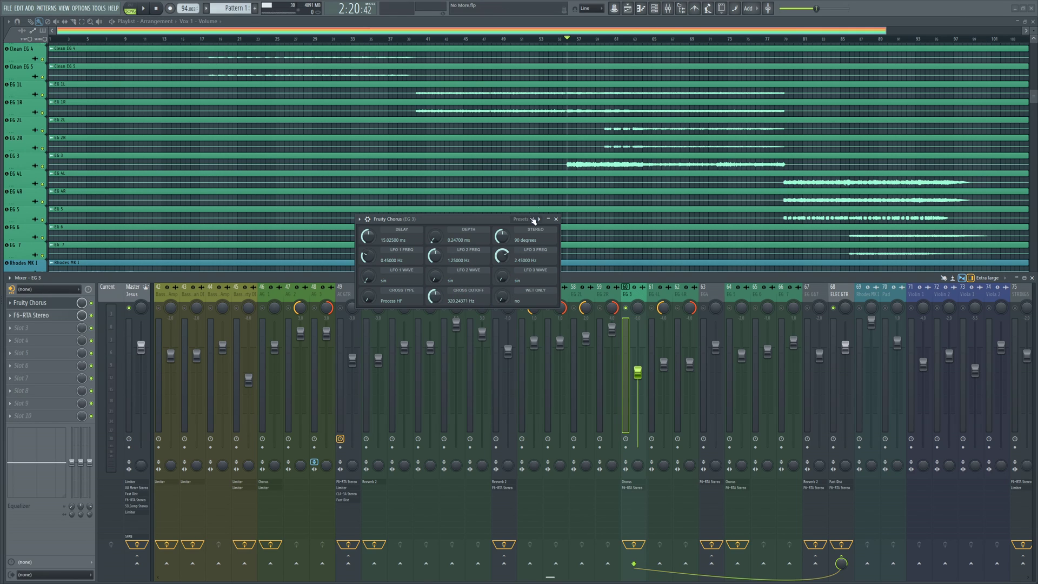
{"action": "left_click", "coordinate": [556, 219]}
Inspect band 6 of the F6-RTA Stereo equalizer on EG 3.
{"action": "left_click", "coordinate": [25, 318]}
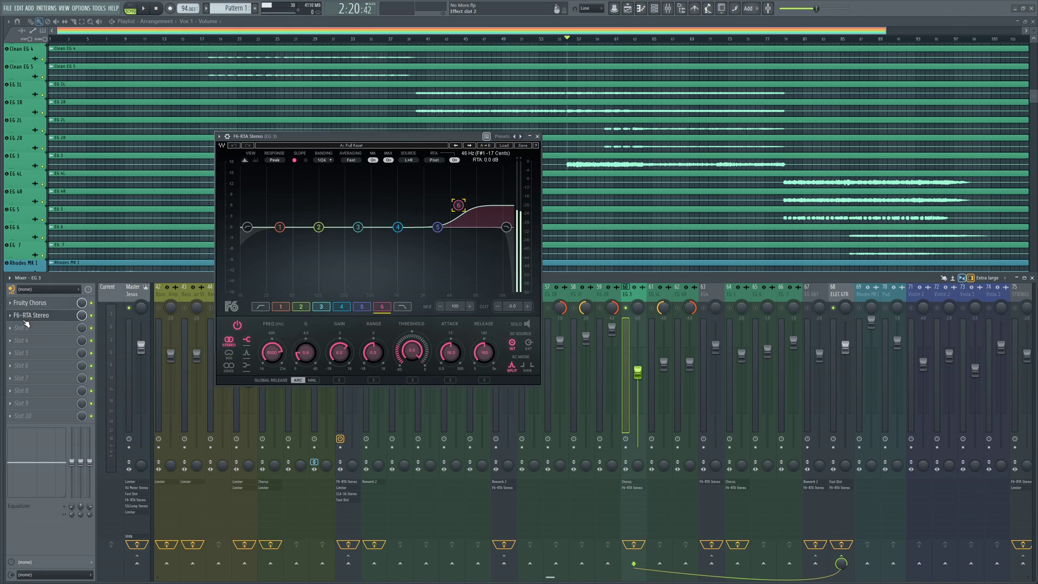
{"action": "left_click_drag", "start_coordinate": [408, 145], "coordinate": [561, 201]}
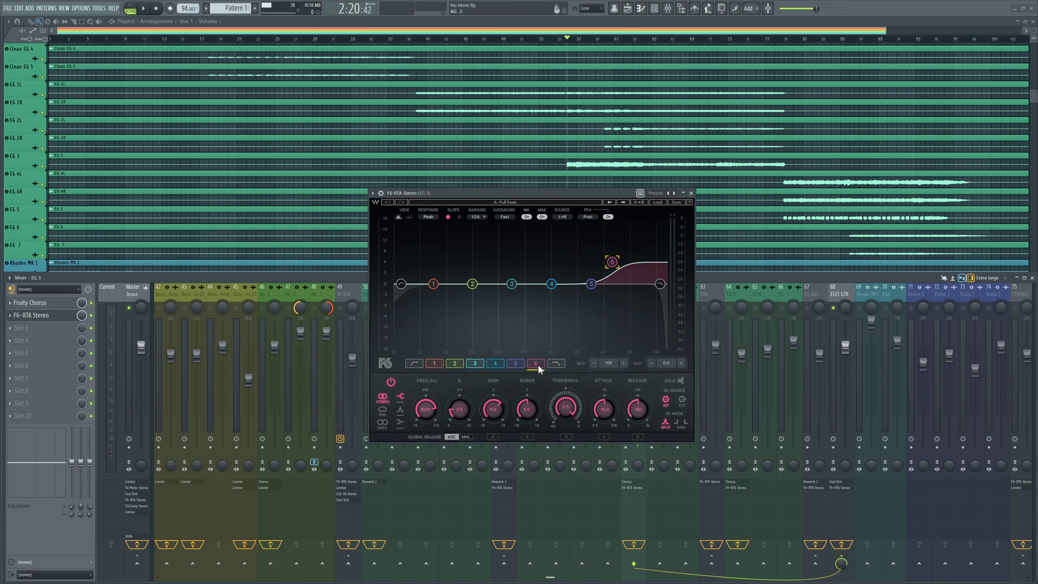
{"action": "left_click_drag", "start_coordinate": [622, 196], "coordinate": [507, 215]}
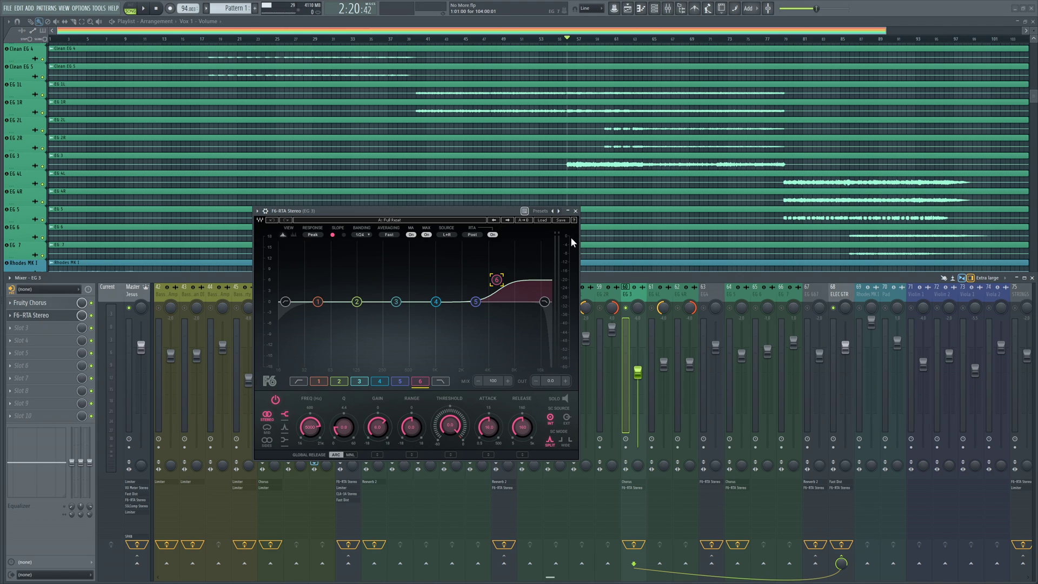
{"action": "left_click", "coordinate": [575, 211]}
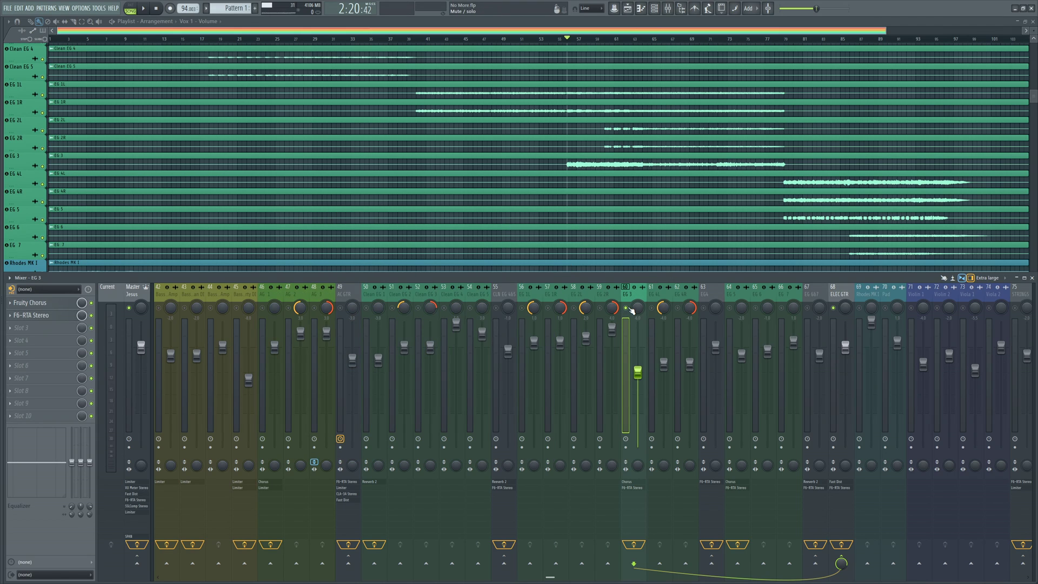
Replay EG 3 from about 2:20 several times, comparing F6-RTA Stereo bypassed and enabled, and stop playback.
{"action": "left_click", "coordinate": [92, 316]}
{"action": "key", "text": "space"}
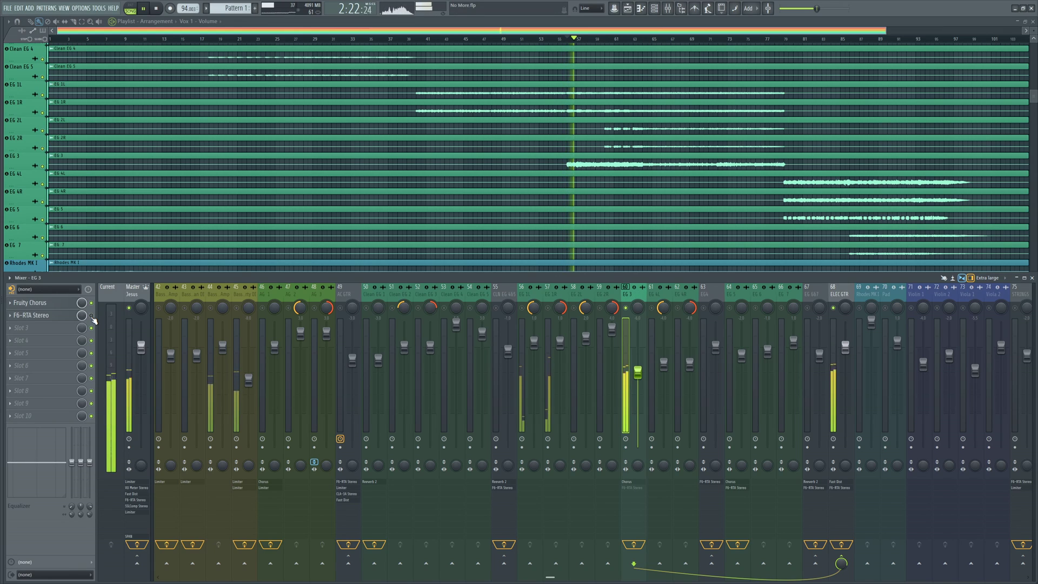
{"action": "key", "text": "space"}
{"action": "left_click", "coordinate": [92, 316]}
{"action": "key", "text": "space"}
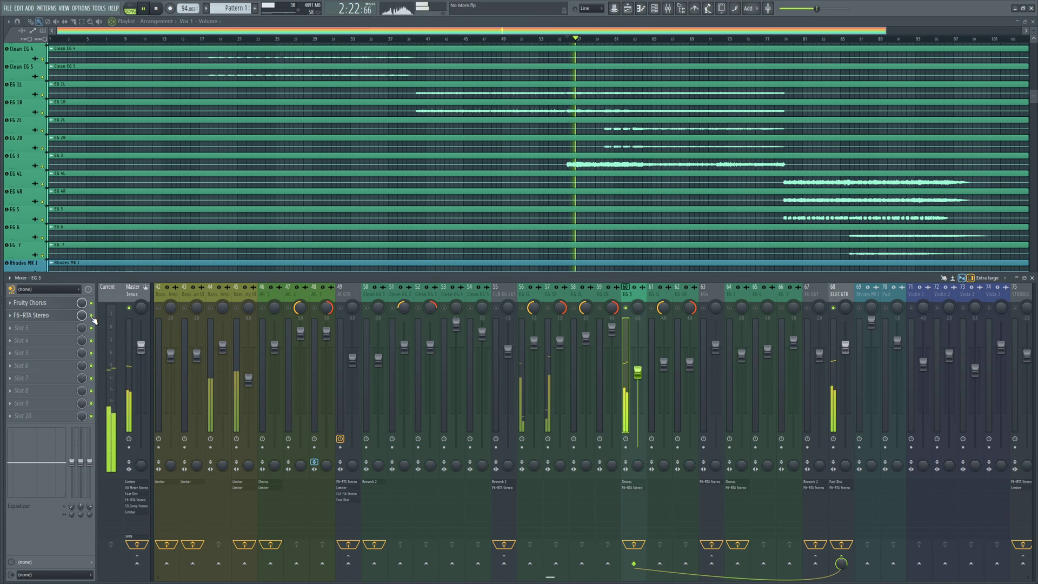
{"action": "key", "text": "space"}
{"action": "left_click", "coordinate": [92, 315]}
{"action": "key", "text": "space"}
{"action": "left_click", "coordinate": [92, 315]}
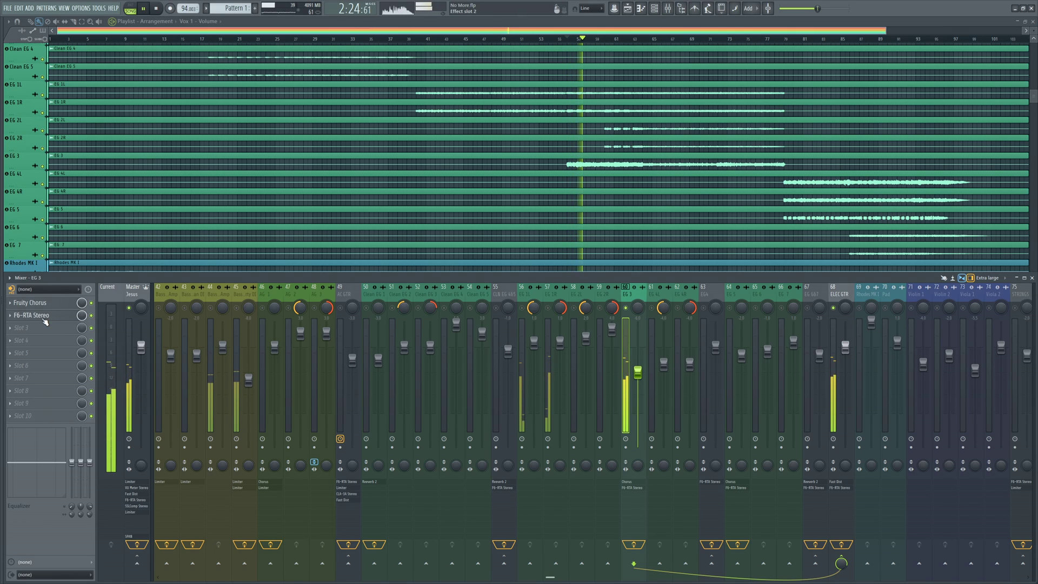
{"action": "key", "text": "space"}
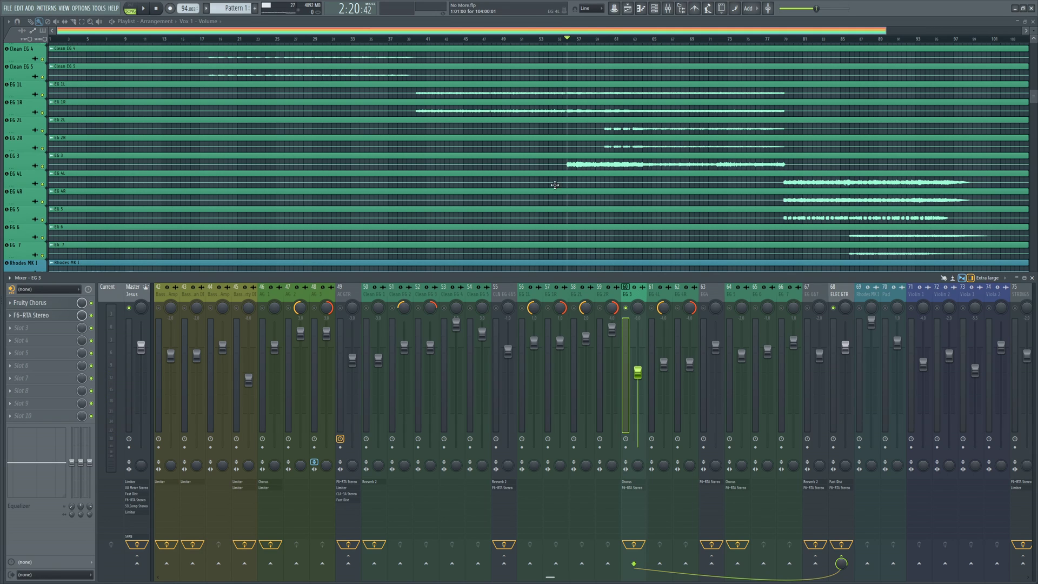
Solo EG 4L and EG 4R together with their EG4 bus, and locate their tracks in the playlist.
{"action": "left_click", "coordinate": [716, 296]}
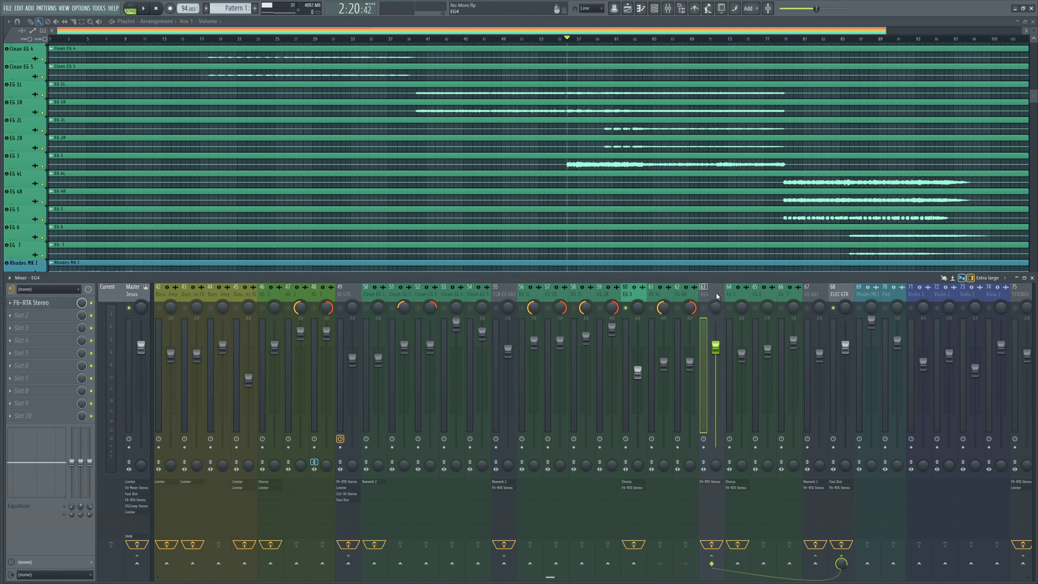
{"action": "left_click", "coordinate": [665, 308]}
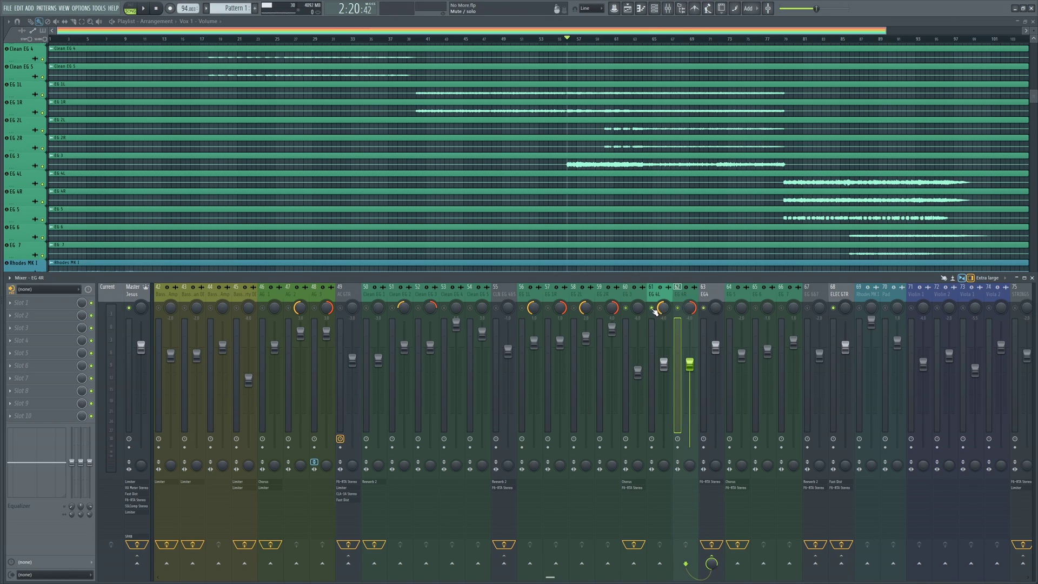
{"action": "left_click", "coordinate": [703, 297]}
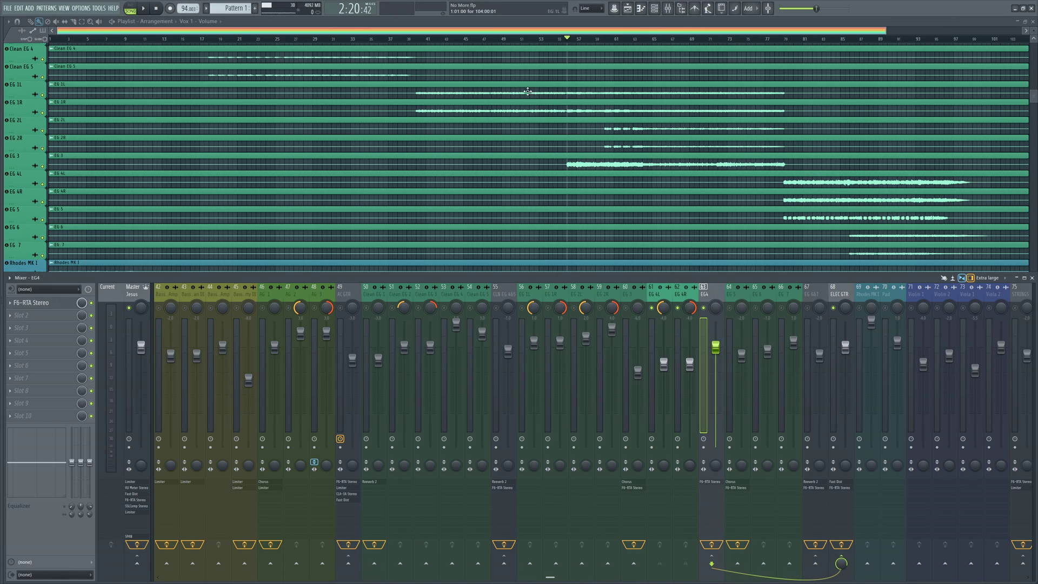
{"action": "scroll", "coordinate": [392, 138], "scroll_direction": "down", "scroll_amount": 2}
{"action": "scroll", "coordinate": [59, 173], "scroll_direction": "up", "scroll_amount": 3}
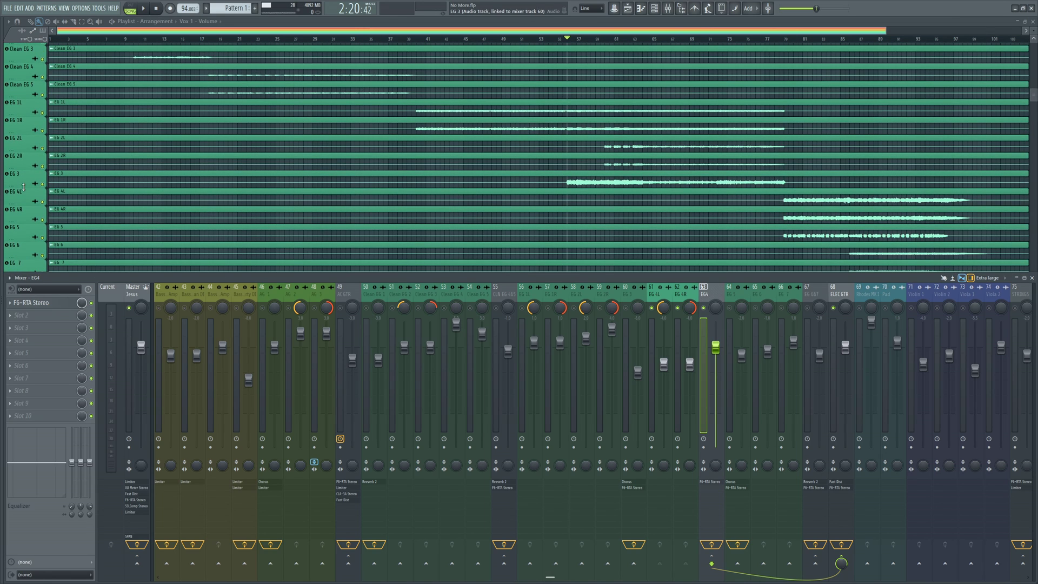
{"action": "scroll", "coordinate": [44, 190], "scroll_direction": "down", "scroll_amount": 1}
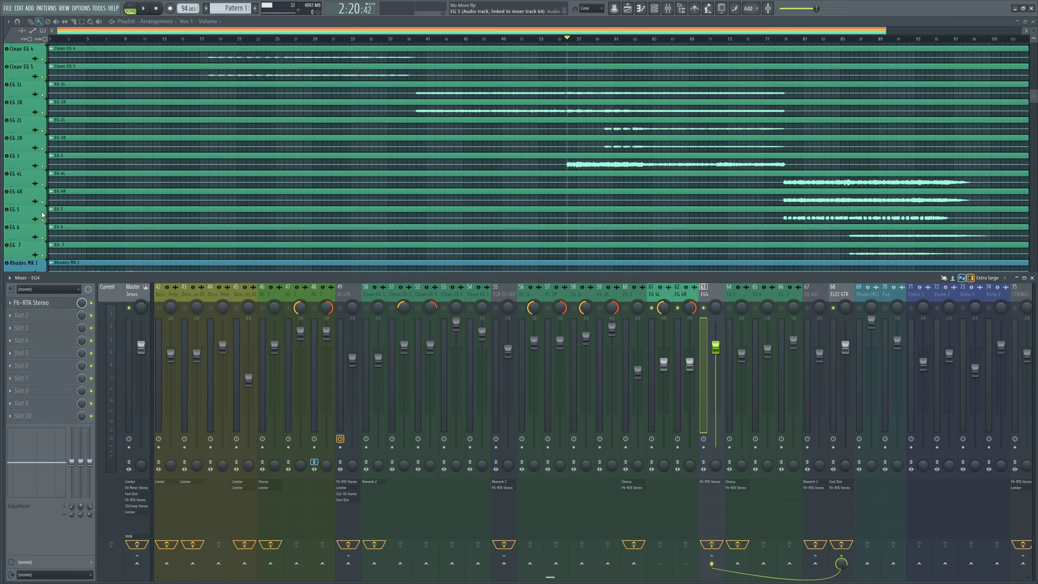
{"action": "left_click", "coordinate": [661, 296]}
{"action": "key", "text": "Right"}
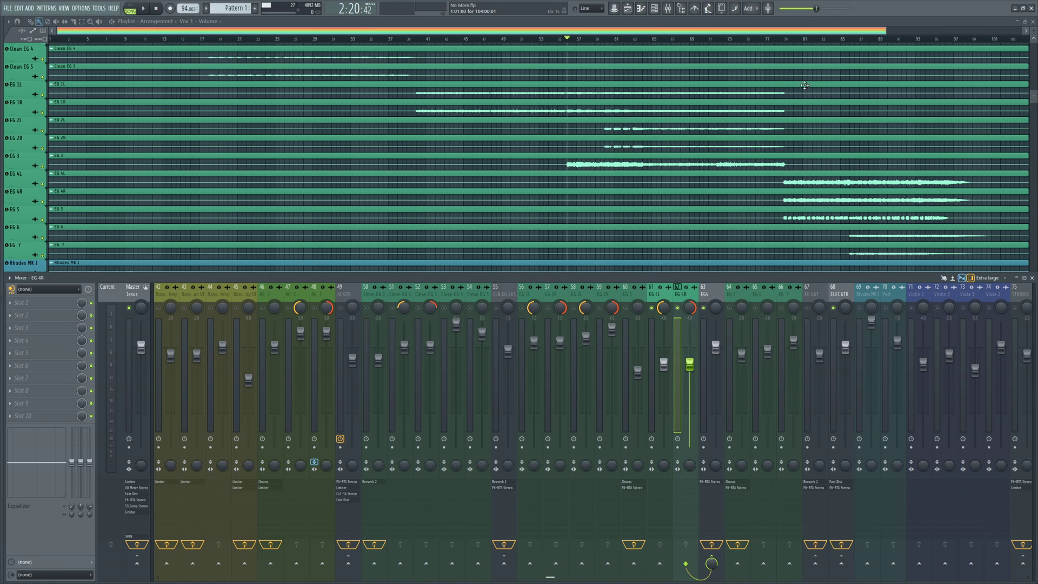
Play the soloed EG 4L and EG 4R from the start of their clips at about 3:19 and view their mixer meters.
{"action": "left_click", "coordinate": [783, 39]}
{"action": "key", "text": "F9"}
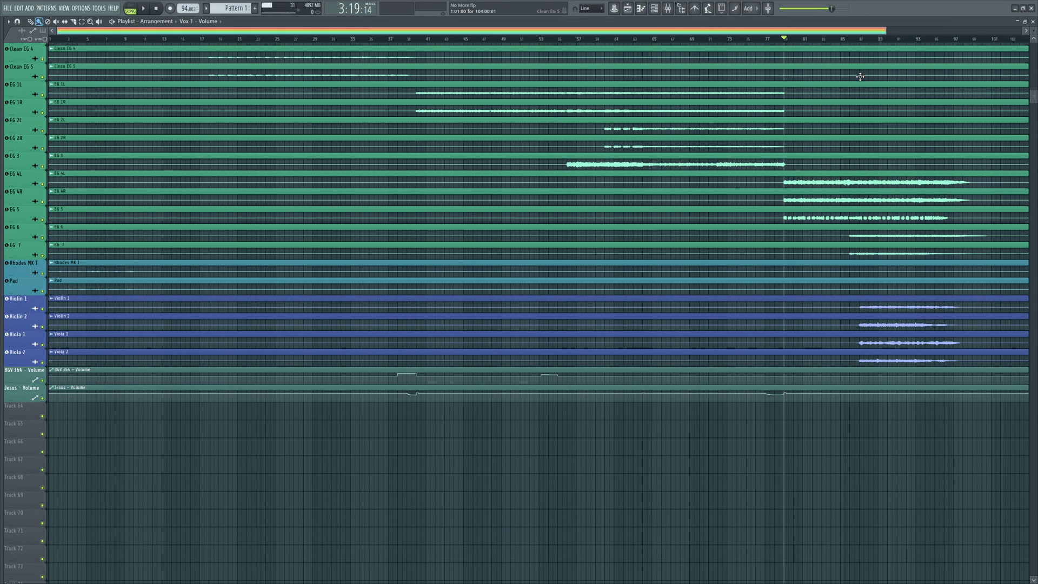
{"action": "key", "text": "space"}
{"action": "key", "text": "F9"}
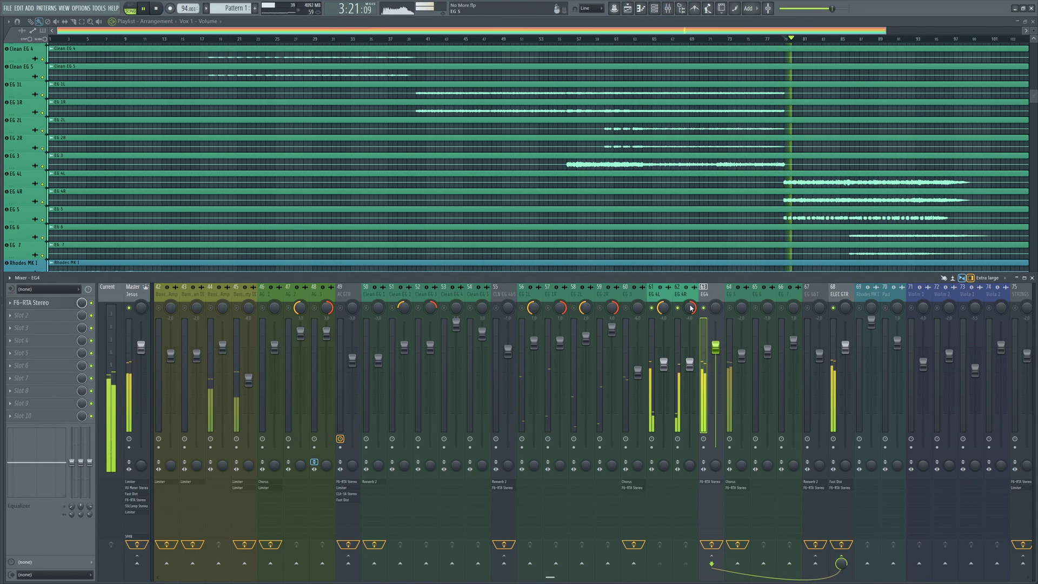
Open F6-RTA Stereo on the EG4 bus and replay the section from about 3:19, comparing the equalizer bypassed and enabled.
{"action": "left_click", "coordinate": [31, 303]}
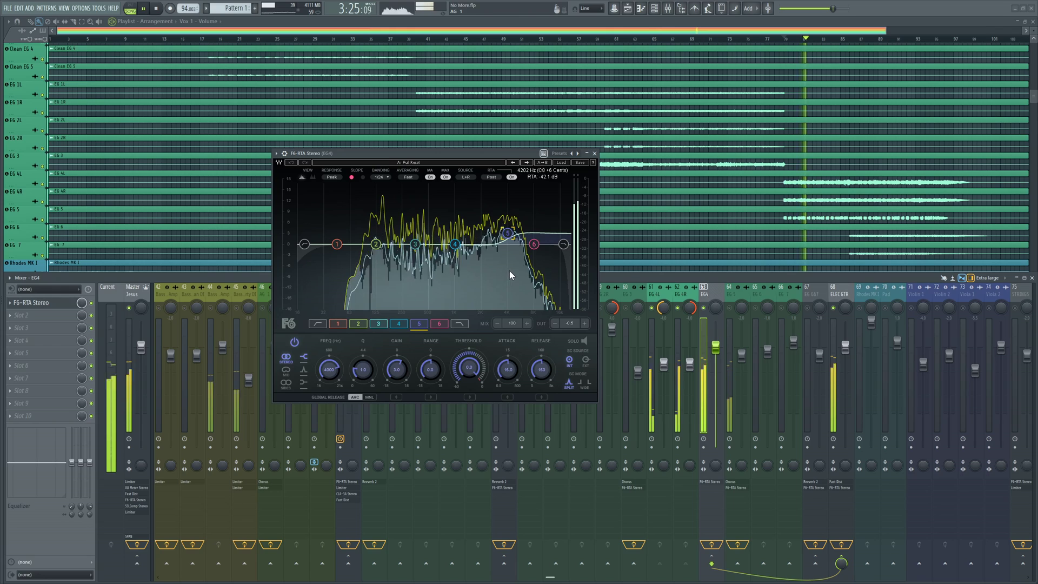
{"action": "key", "text": "space"}
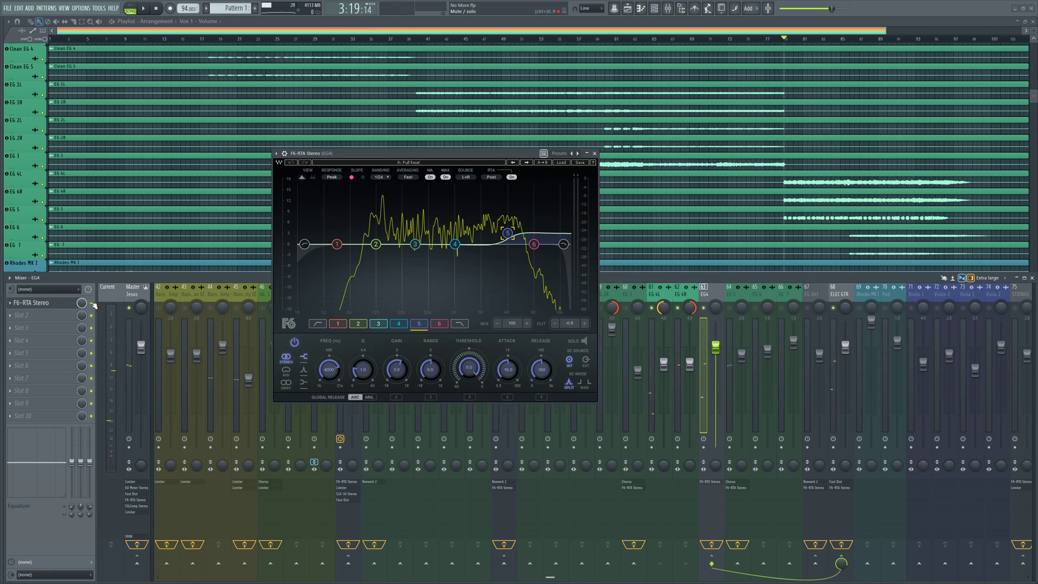
{"action": "key", "text": "space"}
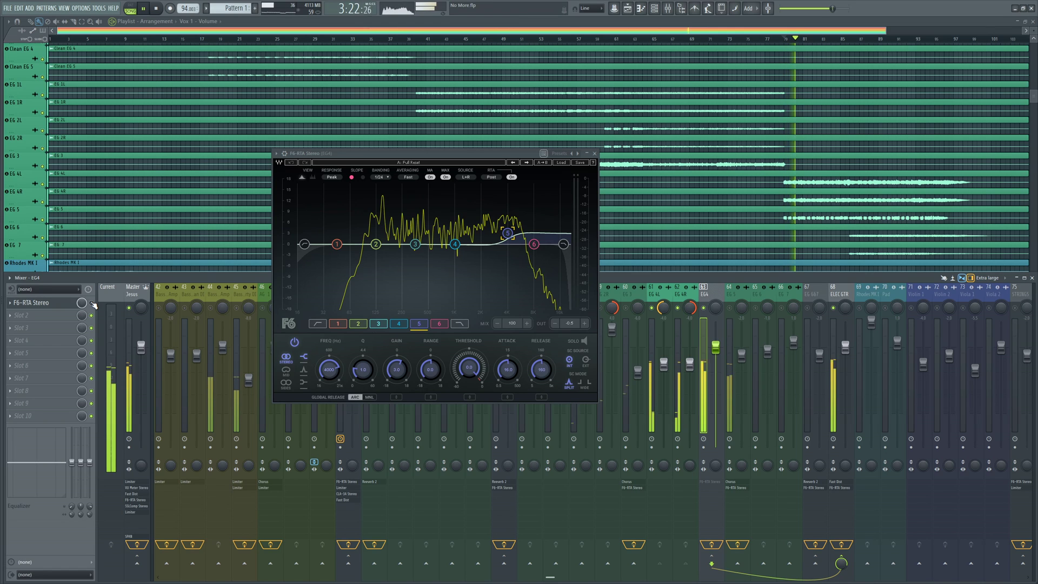
{"action": "left_click", "coordinate": [92, 303]}
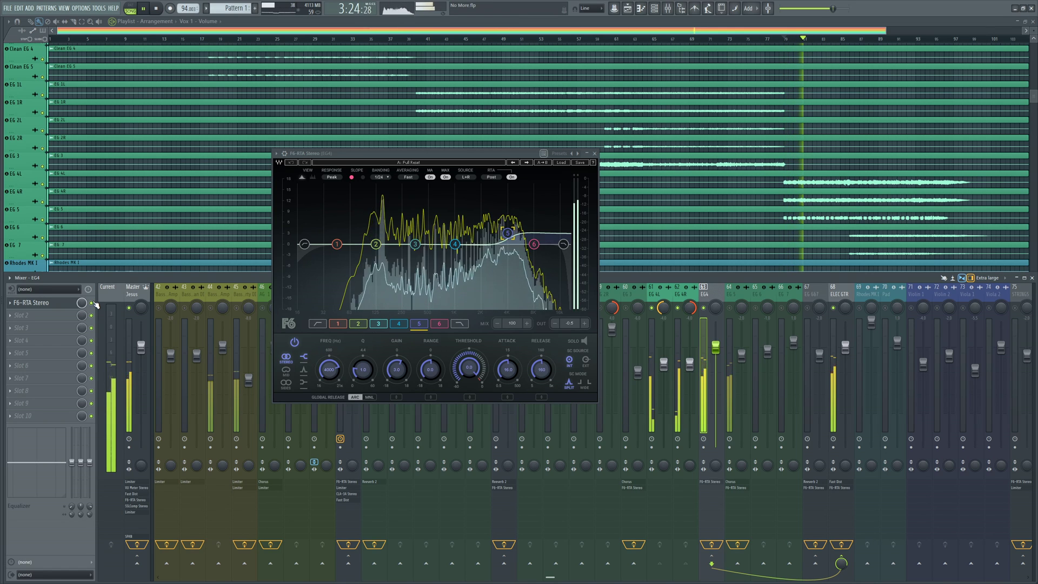
{"action": "key", "text": "space"}
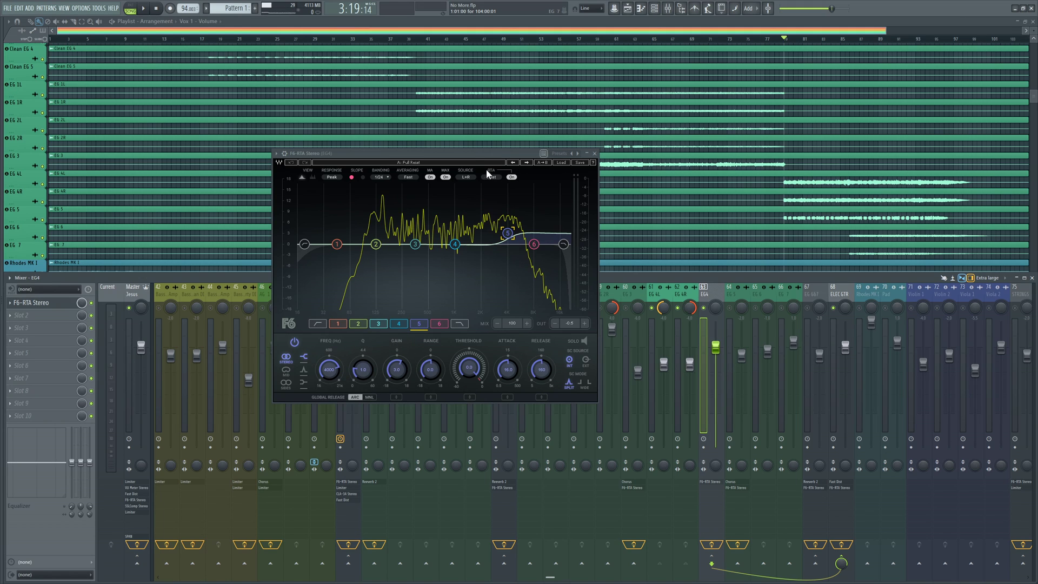
Replay EG 4L and EG 4R from about 3:19 with another F6-RTA Stereo comparison, stop playback and close the equalizer.
{"action": "left_click_drag", "start_coordinate": [471, 155], "coordinate": [524, 164]}
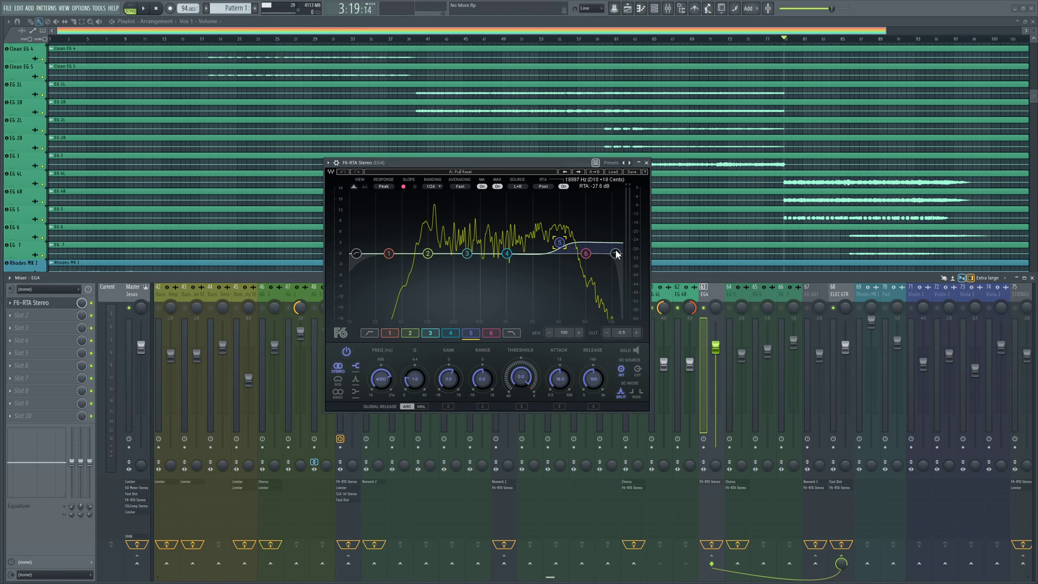
{"action": "key", "text": "space"}
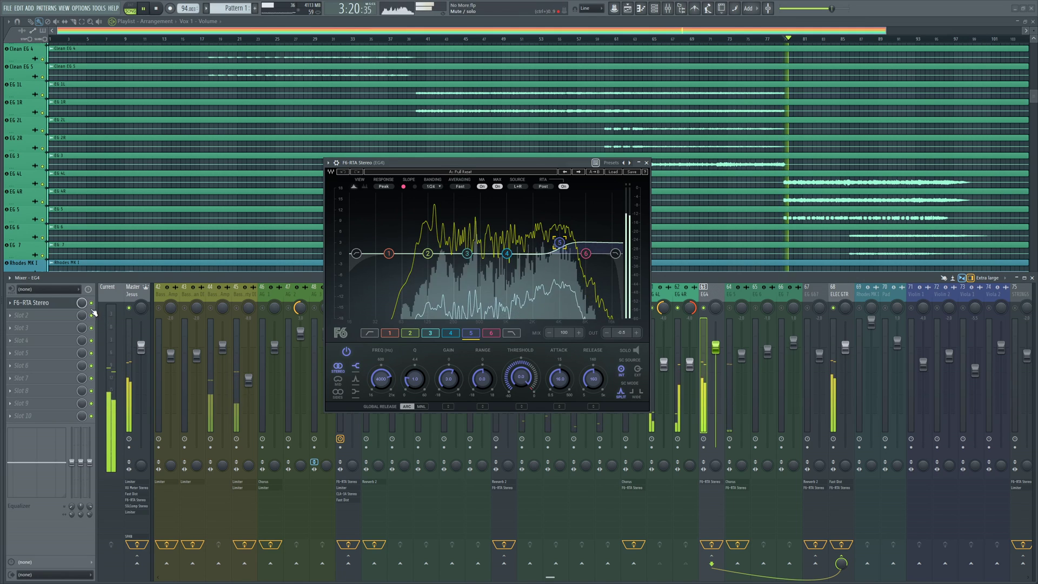
{"action": "left_click", "coordinate": [112, 296]}
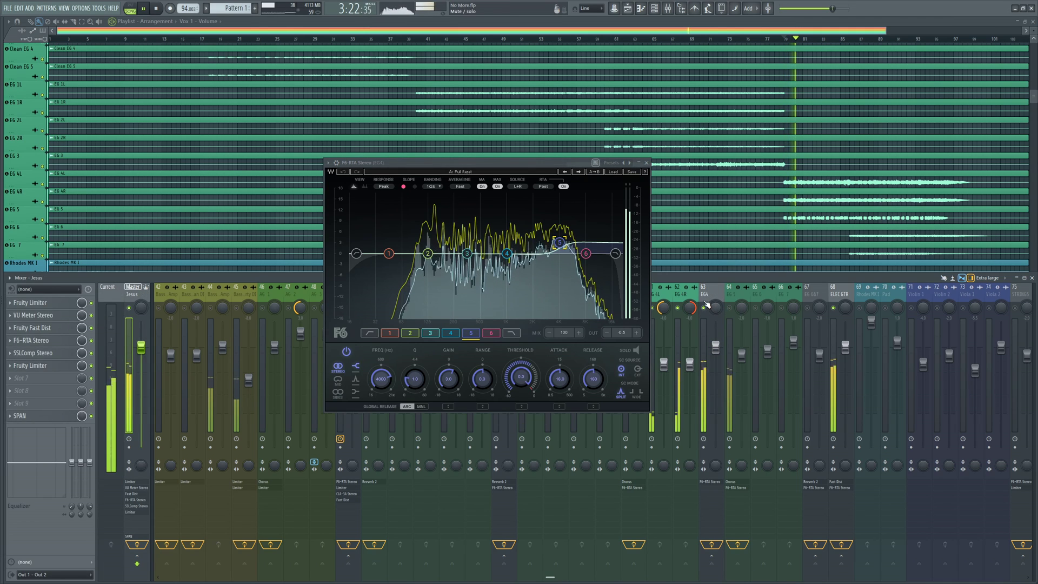
{"action": "left_click", "coordinate": [420, 315]}
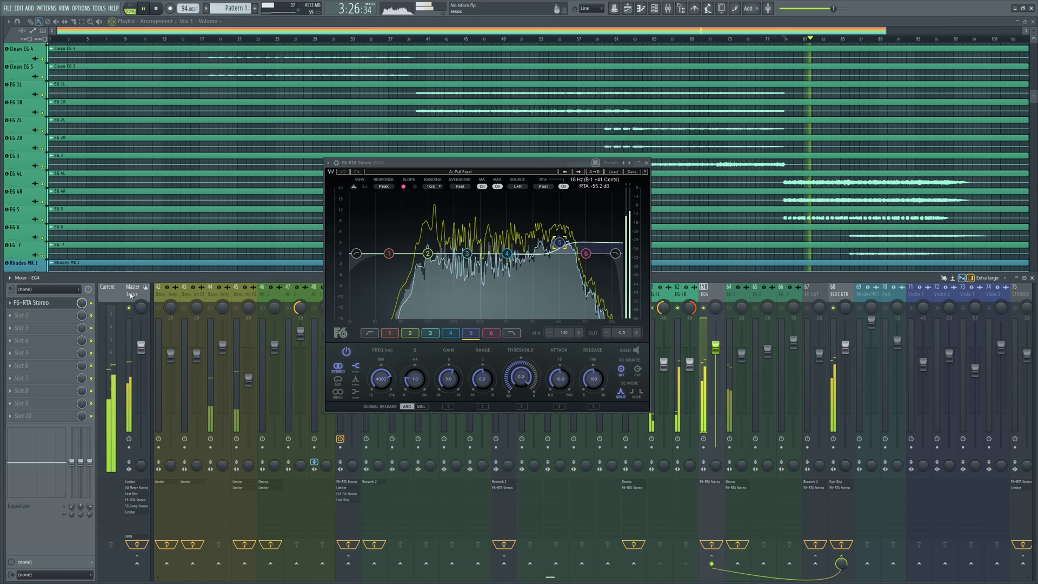
{"action": "key", "text": "space"}
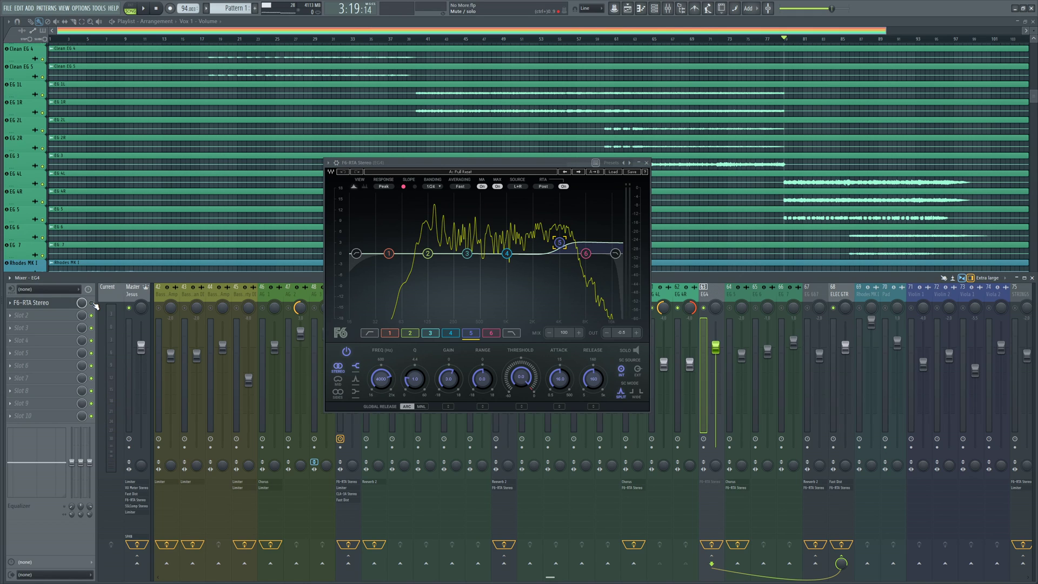
{"action": "key", "text": "space"}
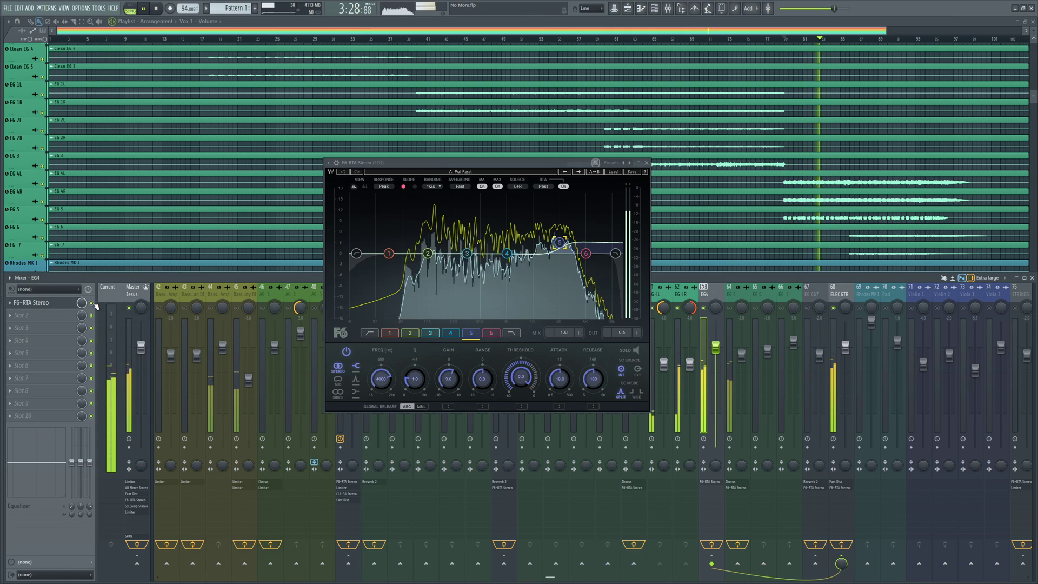
{"action": "key", "text": "space"}
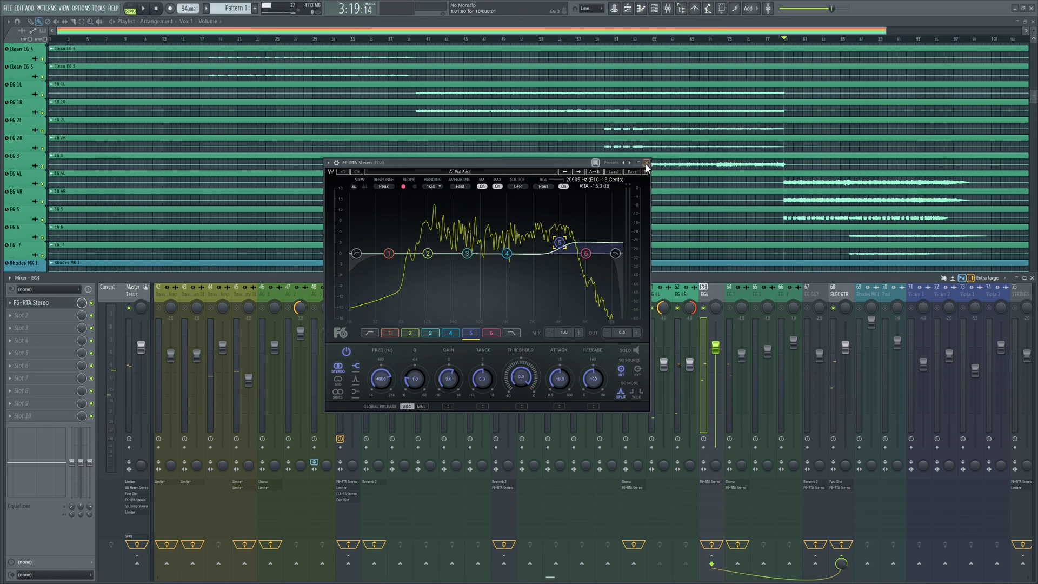
{"action": "left_click", "coordinate": [647, 162]}
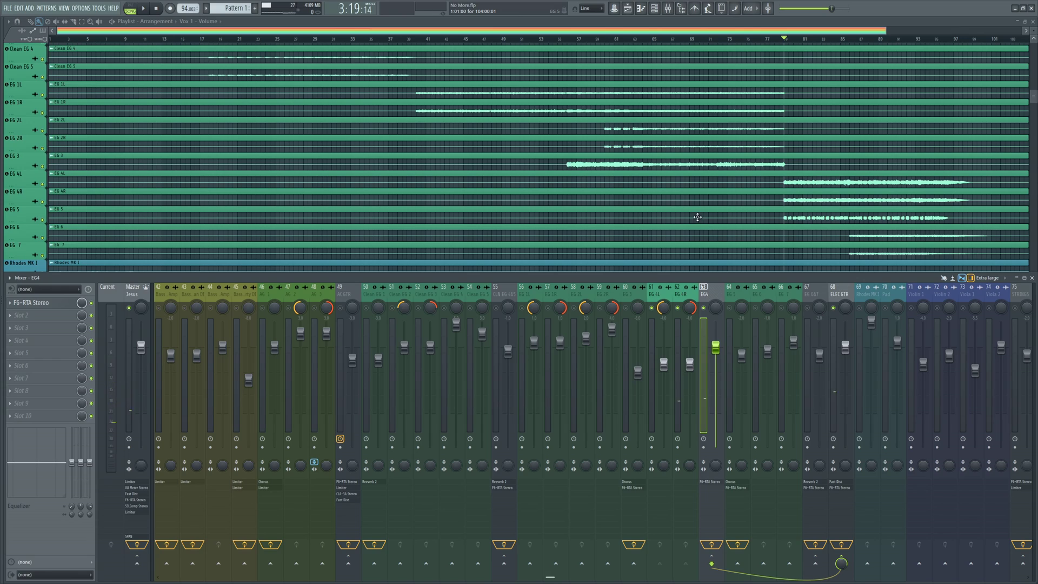
Solo EG 5, play it from about 3:19 and open its Fruity Chorus and F6-RTA Stereo side by side.
{"action": "left_click", "coordinate": [739, 288]}
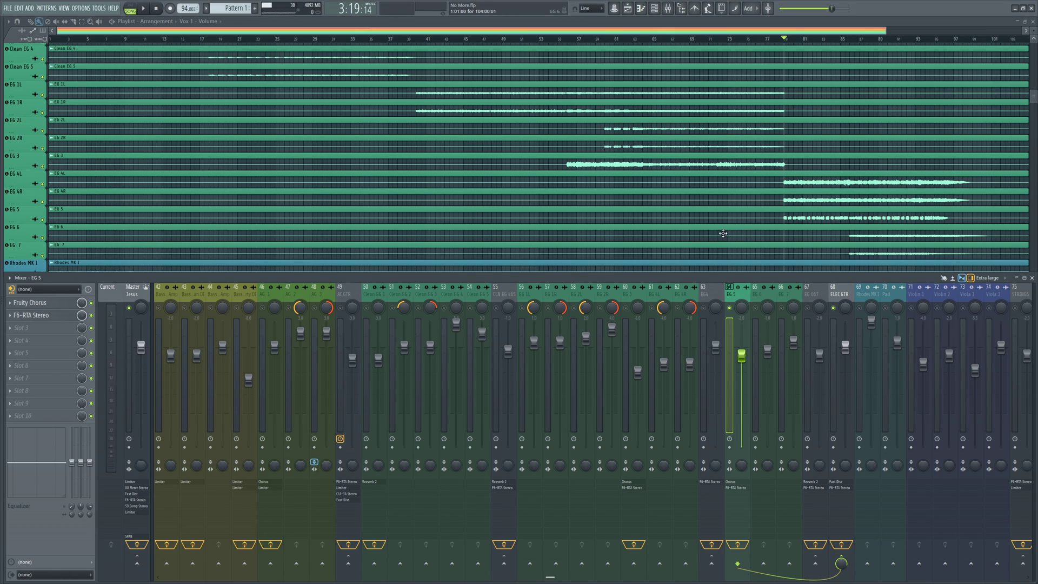
{"action": "key", "text": "space"}
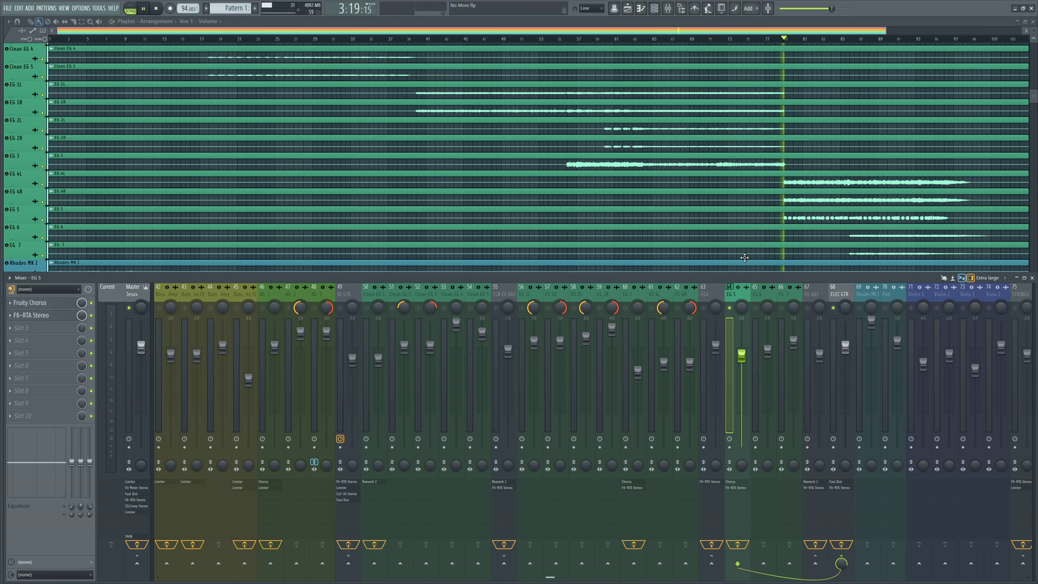
{"action": "left_click", "coordinate": [30, 302]}
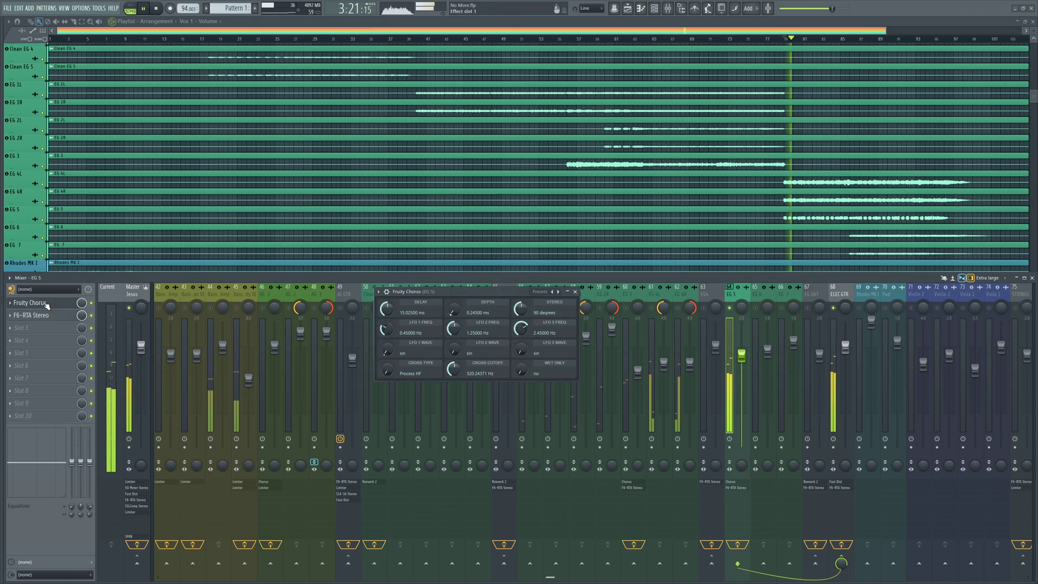
{"action": "left_click", "coordinate": [31, 315]}
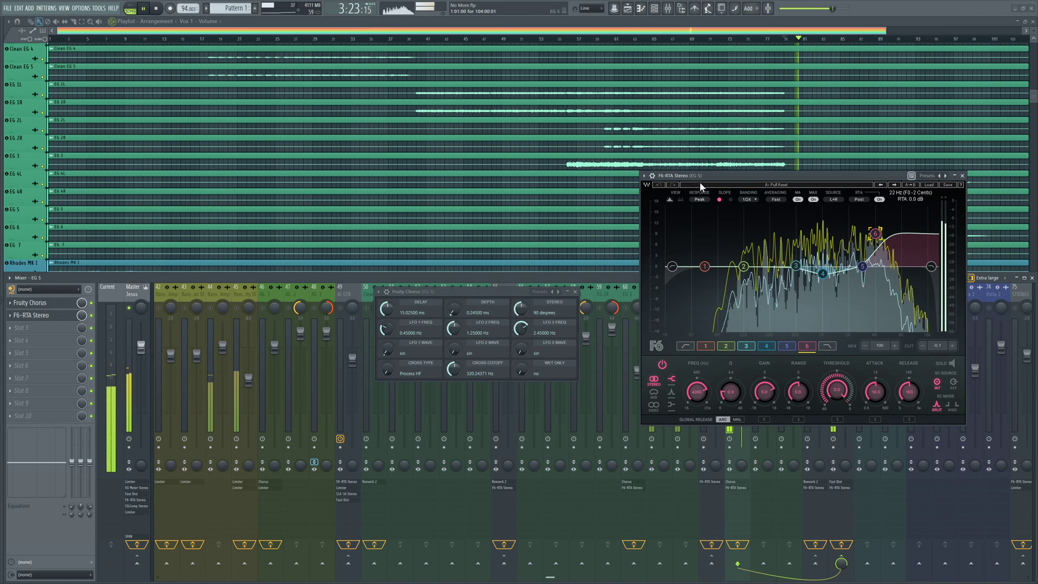
{"action": "left_click_drag", "start_coordinate": [699, 177], "coordinate": [640, 220]}
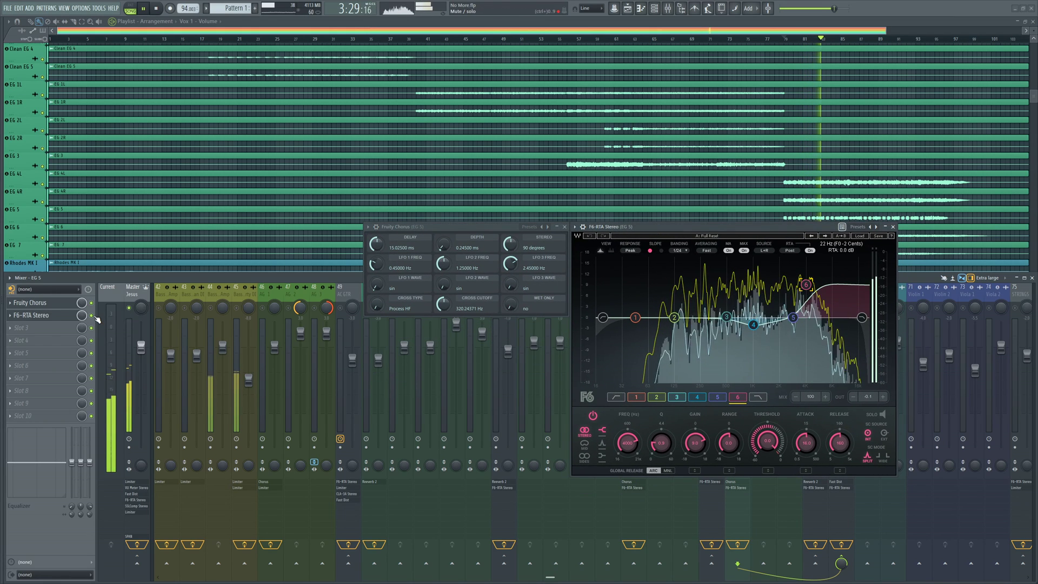
Replay EG 5 from about 3:19 comparing its effects bypassed and enabled, stop playback and close Fruity Chorus.
{"action": "key", "text": "space"}
{"action": "key", "text": "space"}
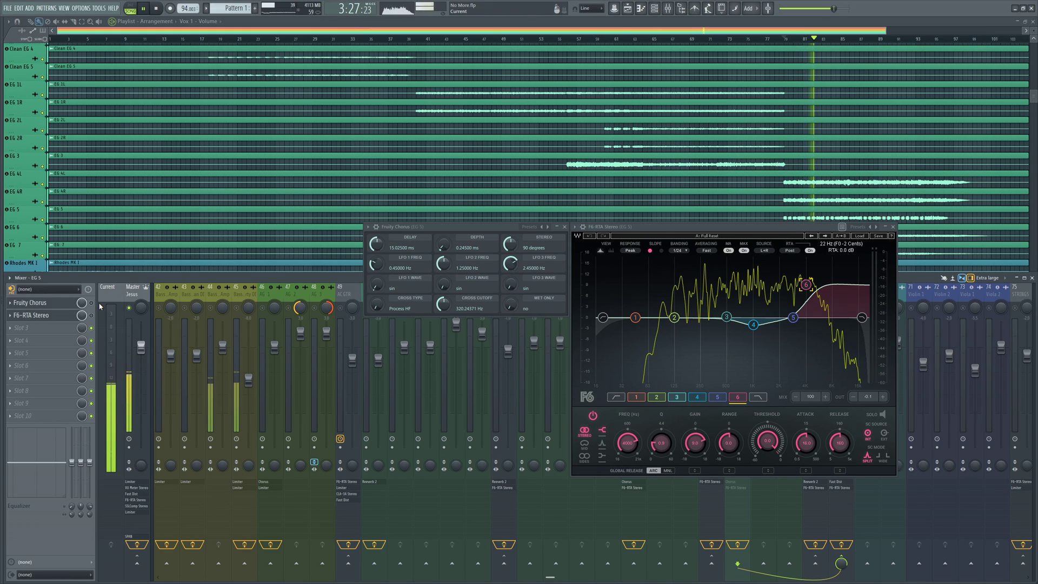
{"action": "key", "text": "space"}
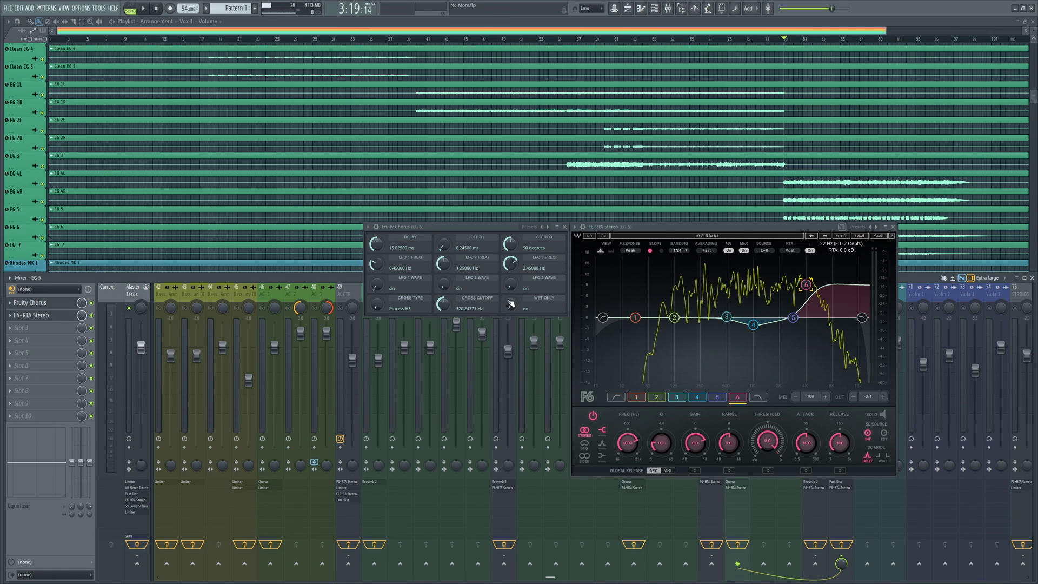
{"action": "left_click", "coordinate": [564, 227]}
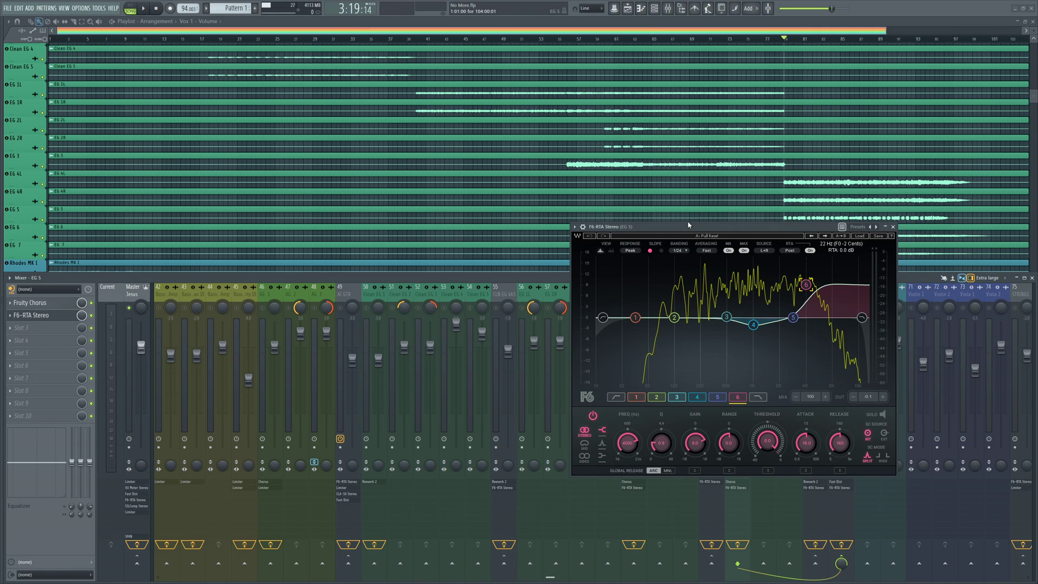
Inspect band 4 of F6-RTA Stereo on EG 5 and audition that band soloed from about 3:19.
{"action": "left_click_drag", "start_coordinate": [688, 225], "coordinate": [389, 212]}
{"action": "left_click", "coordinate": [399, 385]}
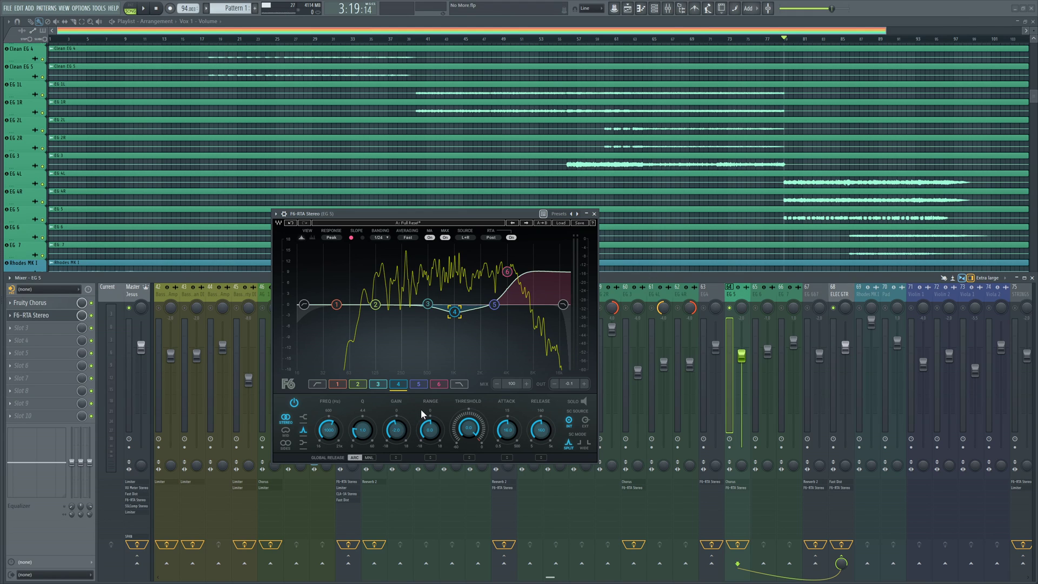
{"action": "left_click", "coordinate": [567, 401]}
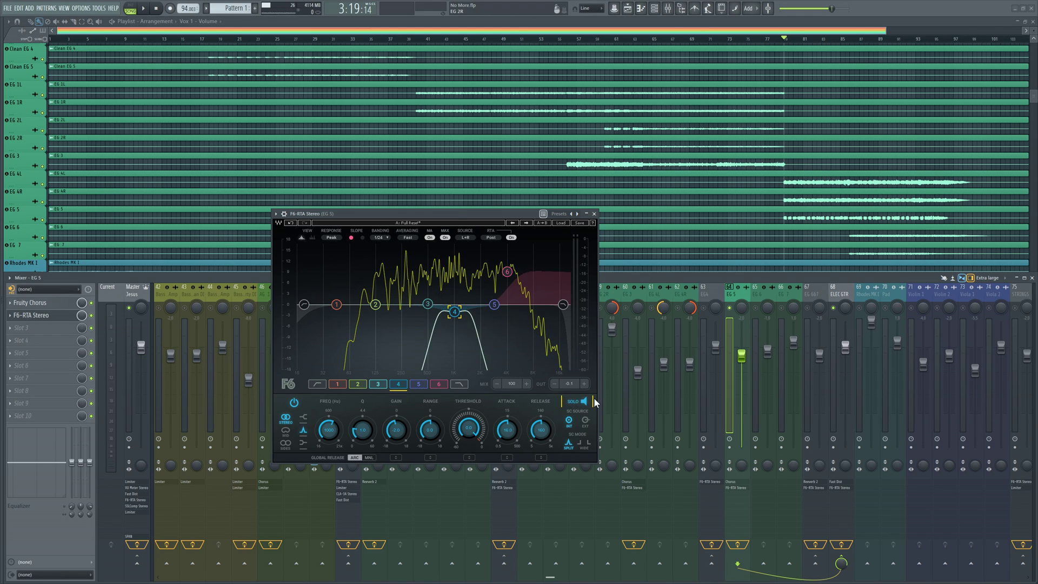
{"action": "key", "text": "space"}
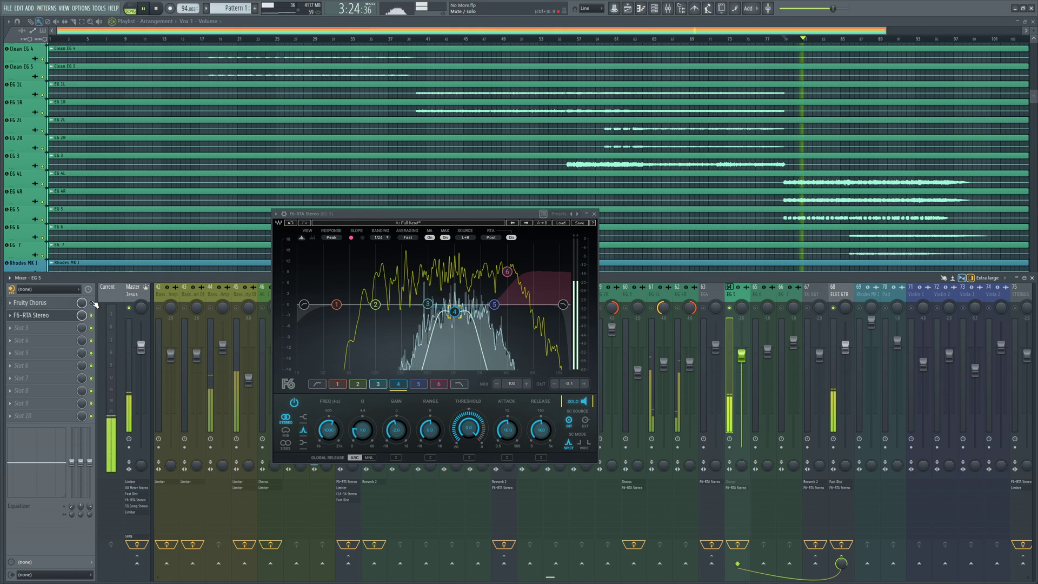
{"action": "left_click", "coordinate": [573, 401]}
{"action": "key", "text": "space"}
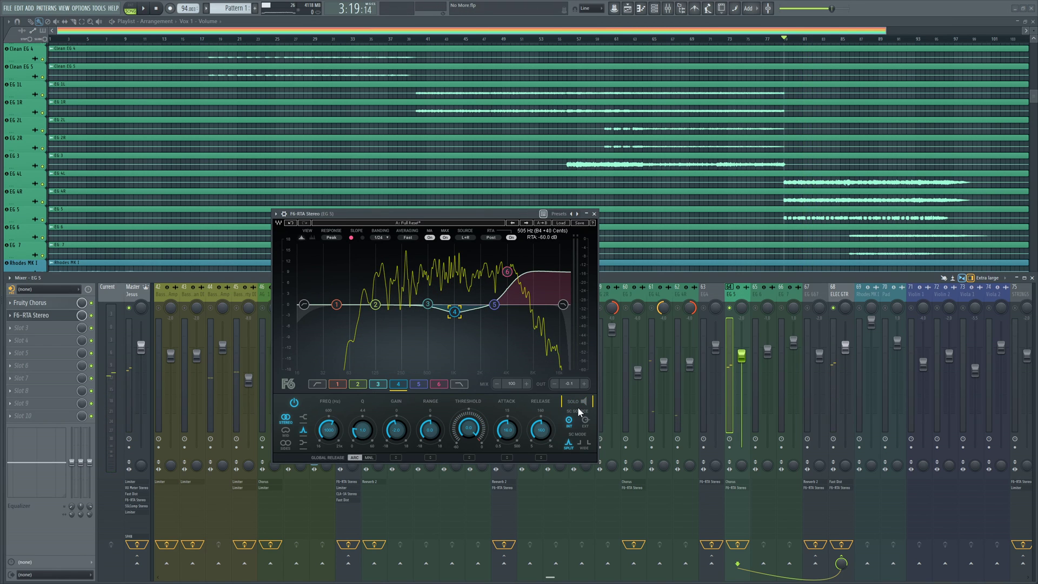
Inspect band 6 of F6-RTA Stereo on EG 5 and close the equalizer.
{"action": "left_click", "coordinate": [439, 384]}
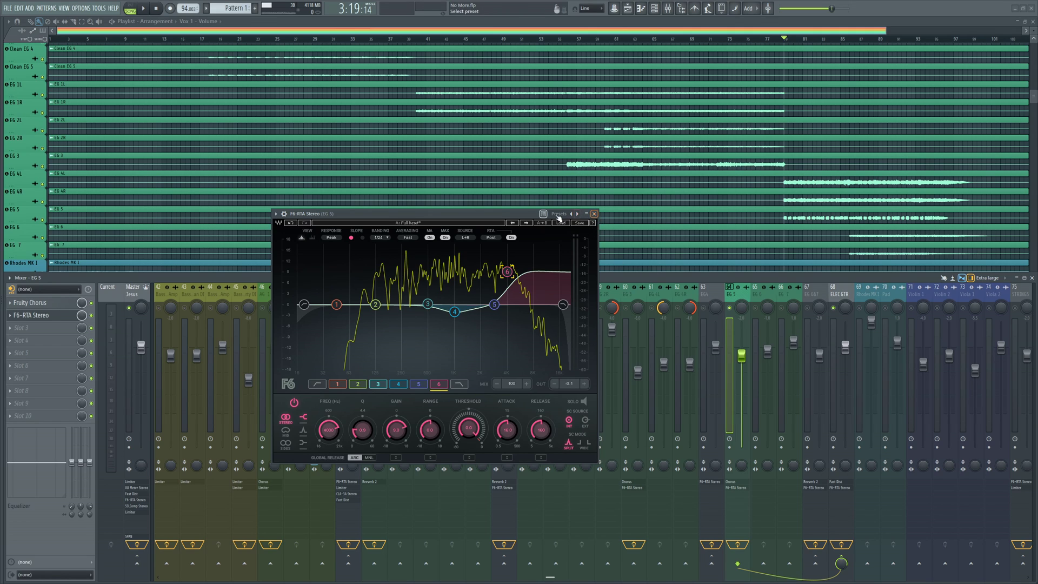
{"action": "left_click_drag", "start_coordinate": [527, 215], "coordinate": [370, 217]}
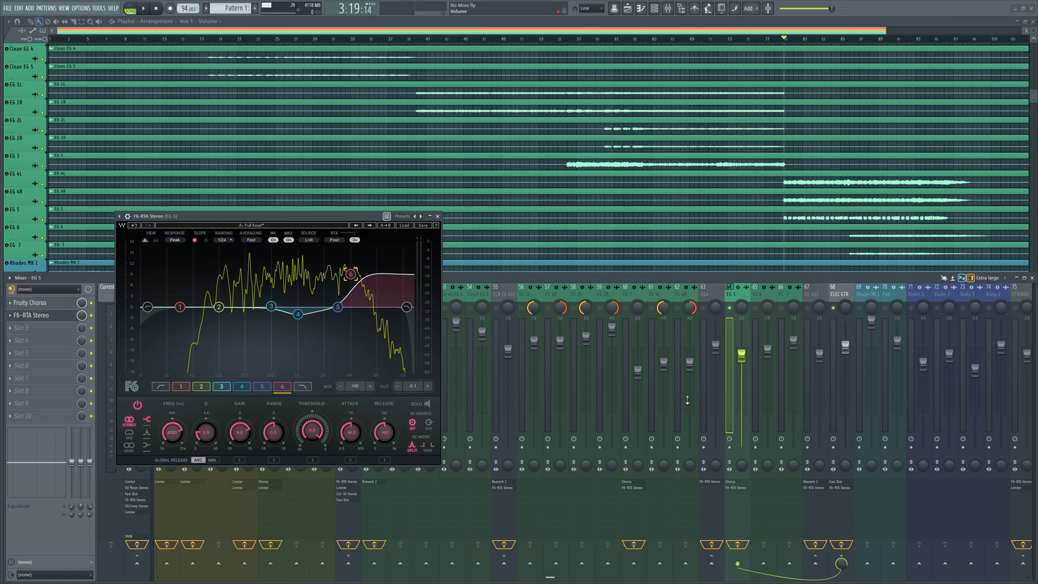
{"action": "left_click", "coordinate": [633, 489]}
{"action": "left_click", "coordinate": [632, 489]}
{"action": "left_click", "coordinate": [437, 217]}
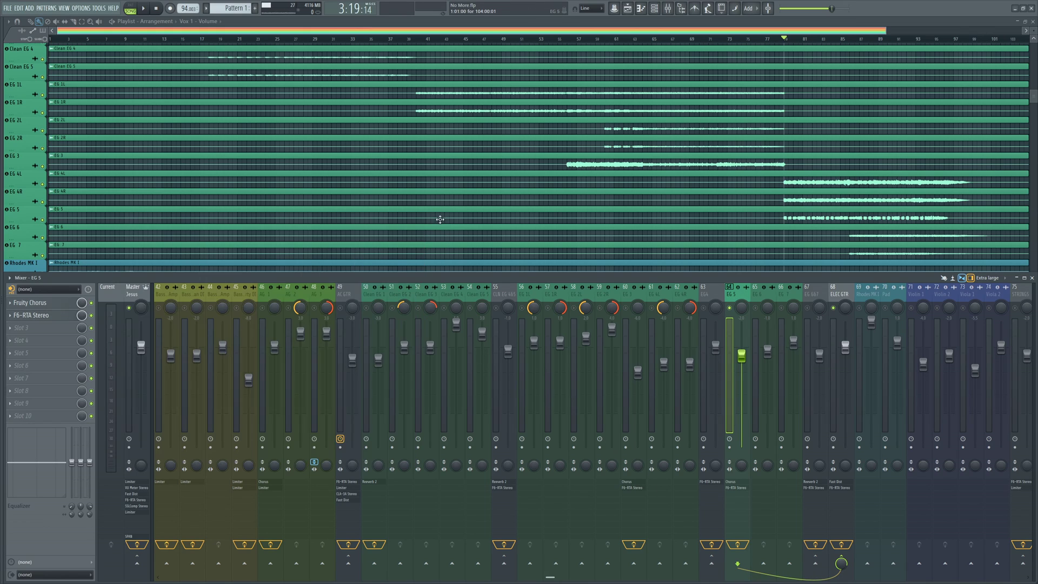
Solo EG 6 and EG 7 together with their EG 6&7 bus, and select the bus to show its effects.
{"action": "left_click", "coordinate": [765, 298]}
{"action": "left_click", "coordinate": [756, 307]}
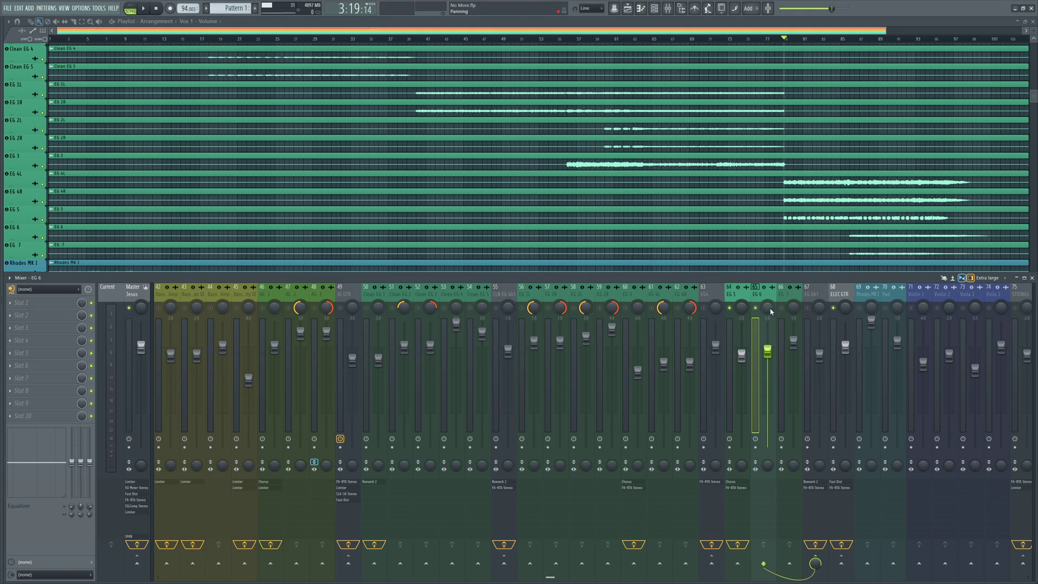
{"action": "left_click", "coordinate": [782, 309]}
{"action": "left_click", "coordinate": [807, 308]}
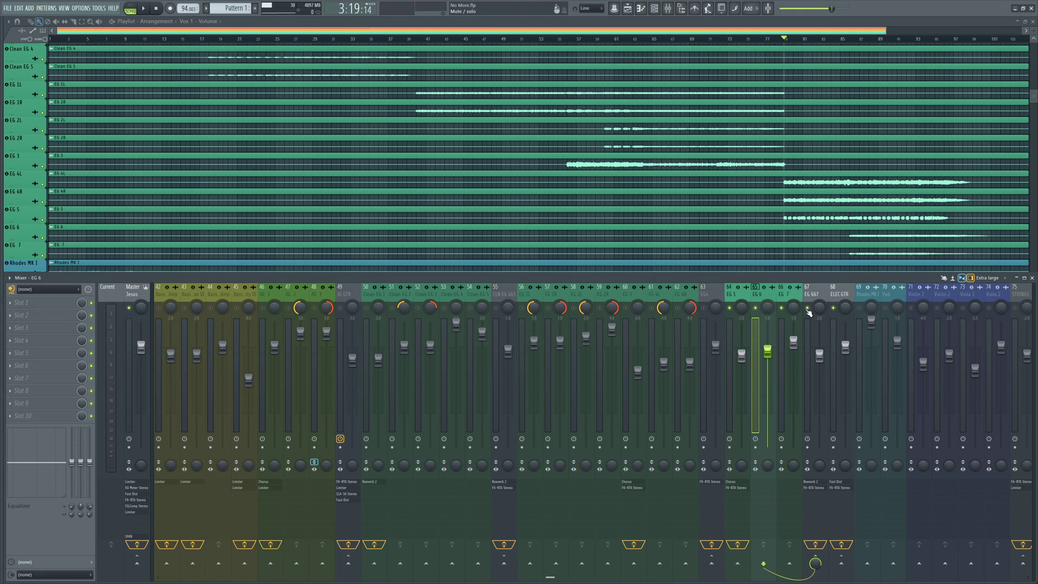
{"action": "right_click", "coordinate": [756, 308]}
{"action": "left_click", "coordinate": [782, 309]}
{"action": "left_click", "coordinate": [807, 296]}
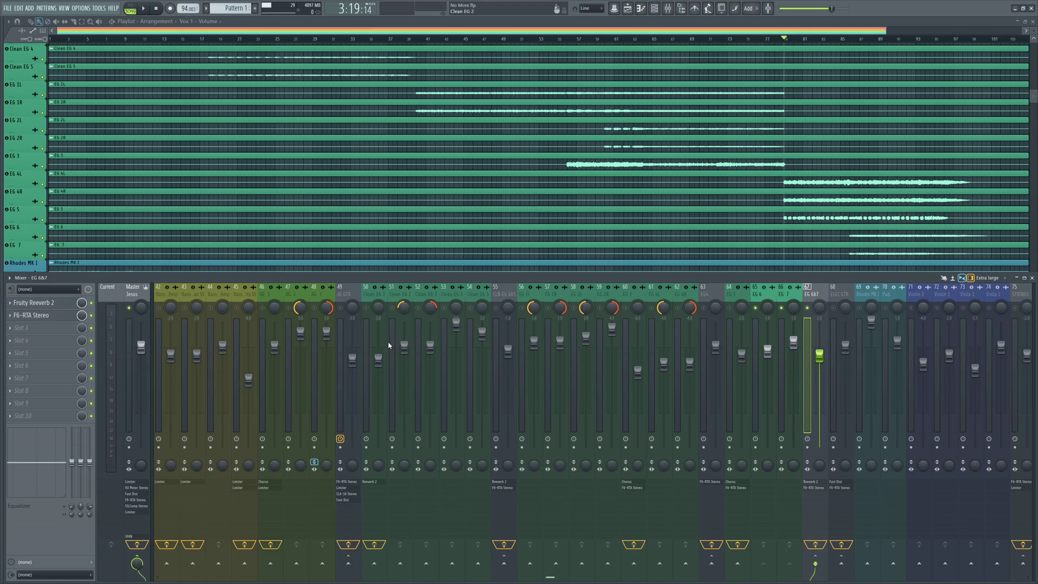
Open Fruity Reeverb 2 on the EG 6&7 bus and move the playhead to the start of the EG 6 and EG 7 clips at about 3:37.
{"action": "left_click", "coordinate": [37, 304]}
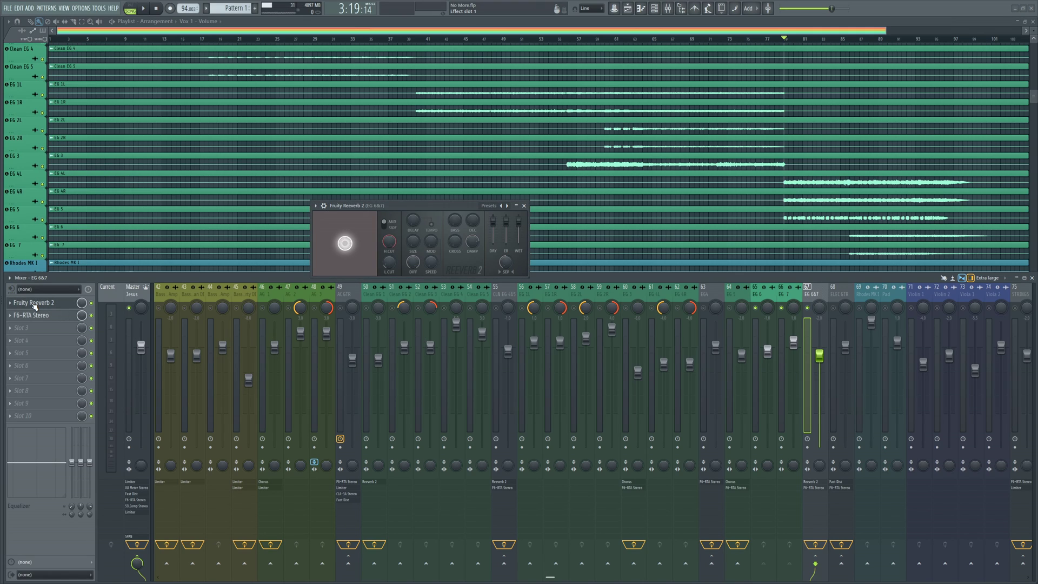
{"action": "scroll", "coordinate": [581, 46], "scroll_direction": "down", "scroll_amount": 3}
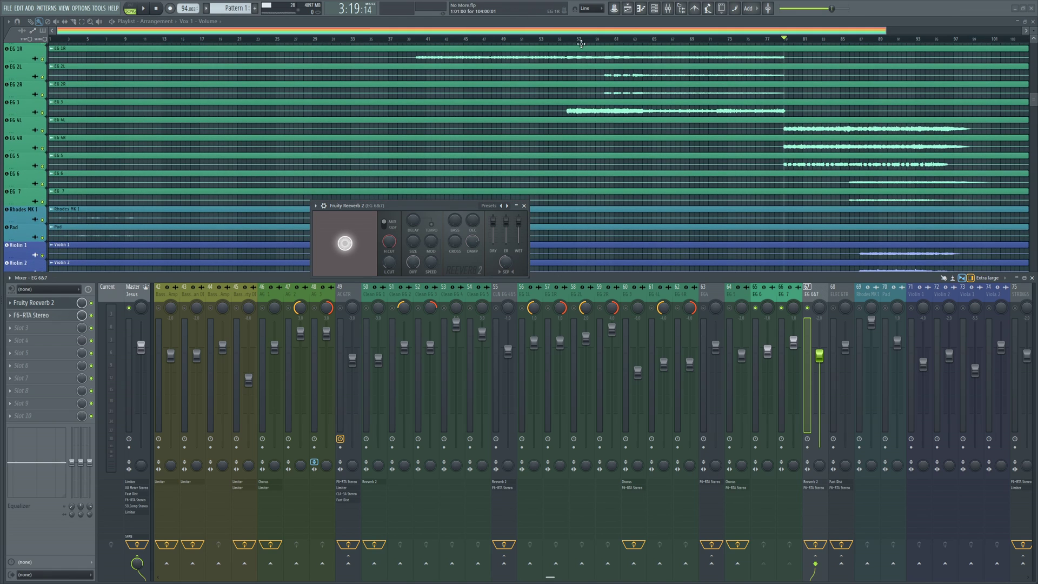
{"action": "left_click", "coordinate": [854, 42]}
{"action": "key", "text": "F9"}
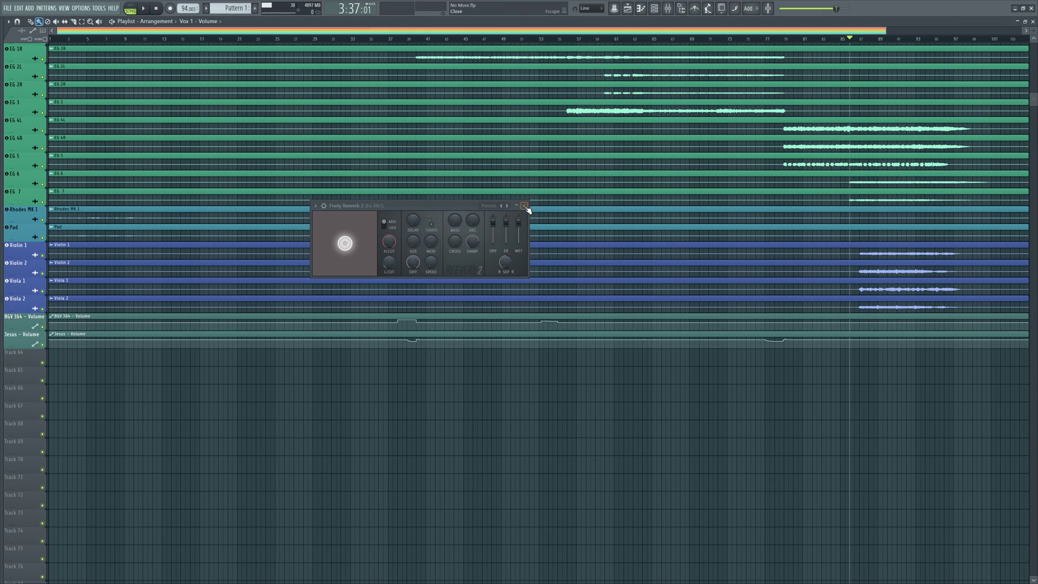
{"action": "key", "text": "F11"}
{"action": "key", "text": "F9"}
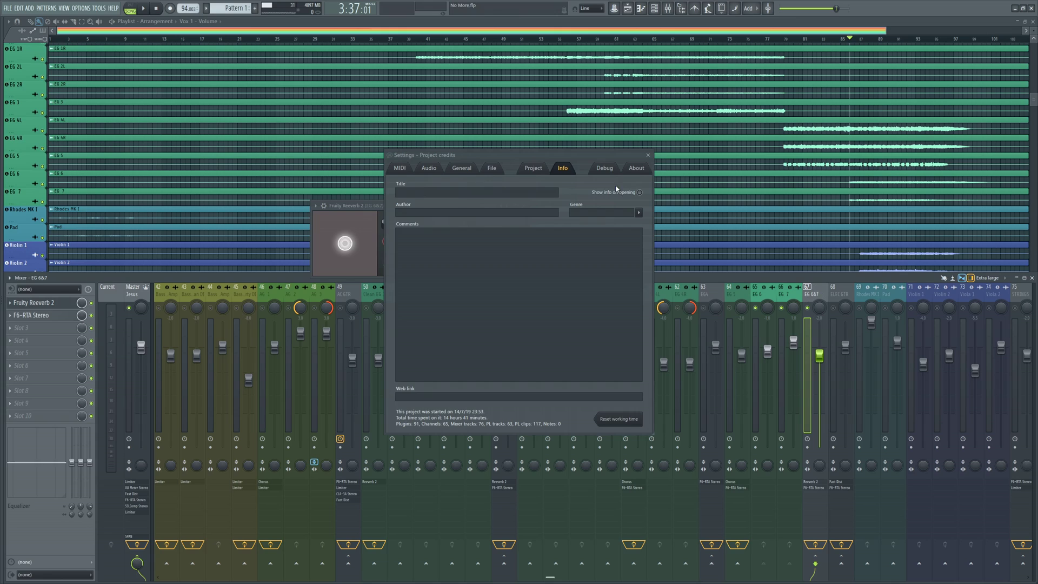
Close the project credits and audition EG 6 and EG 7 from about 3:37, comparing the bus with Fruity Reeverb 2 bypassed and enabled.
{"action": "left_click", "coordinate": [652, 157]}
{"action": "key", "text": "space"}
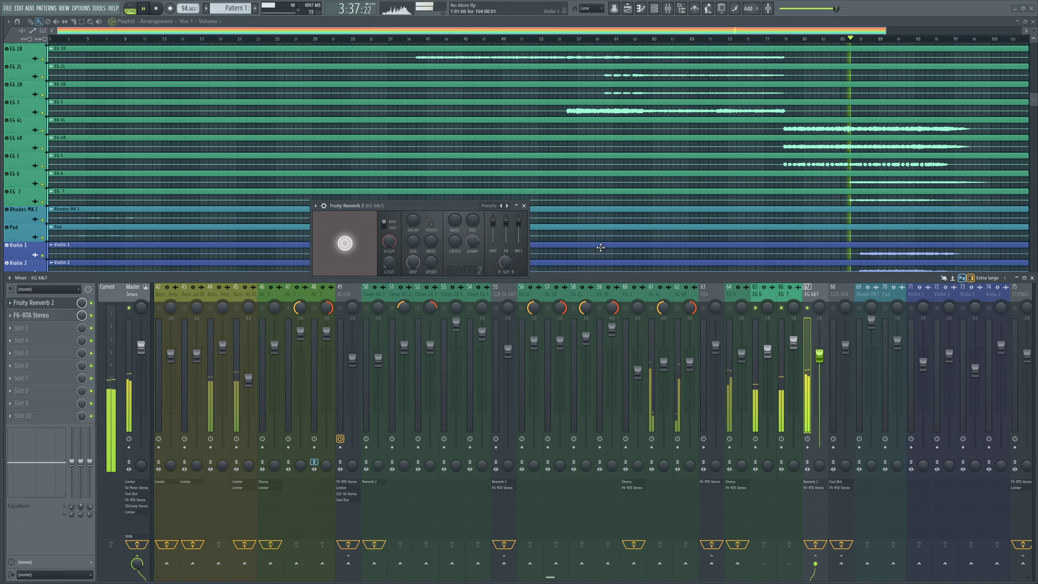
{"action": "scroll", "coordinate": [657, 234], "scroll_direction": "down", "scroll_amount": 2}
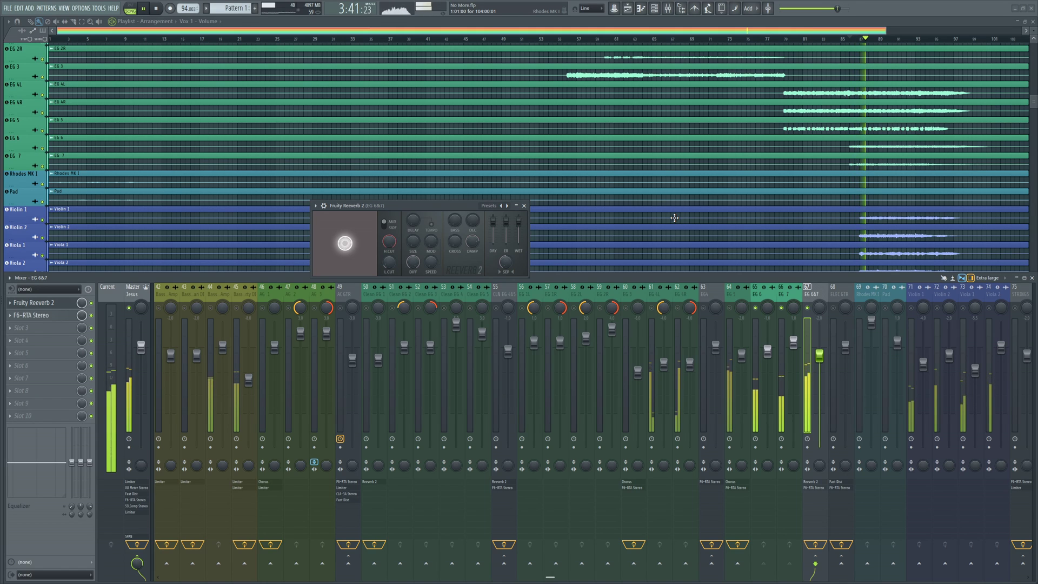
{"action": "left_click", "coordinate": [90, 304]}
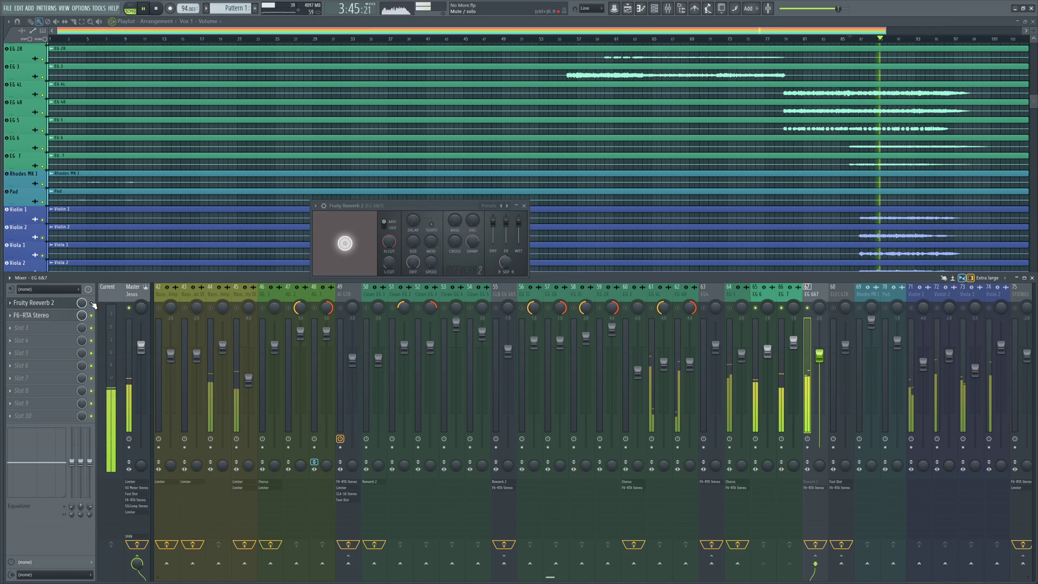
{"action": "left_click", "coordinate": [90, 303]}
Select the CLN EG 4&5 bus, stop playback, and check the stereo separation of its Fruity Reeverb 2.
{"action": "left_click", "coordinate": [512, 291]}
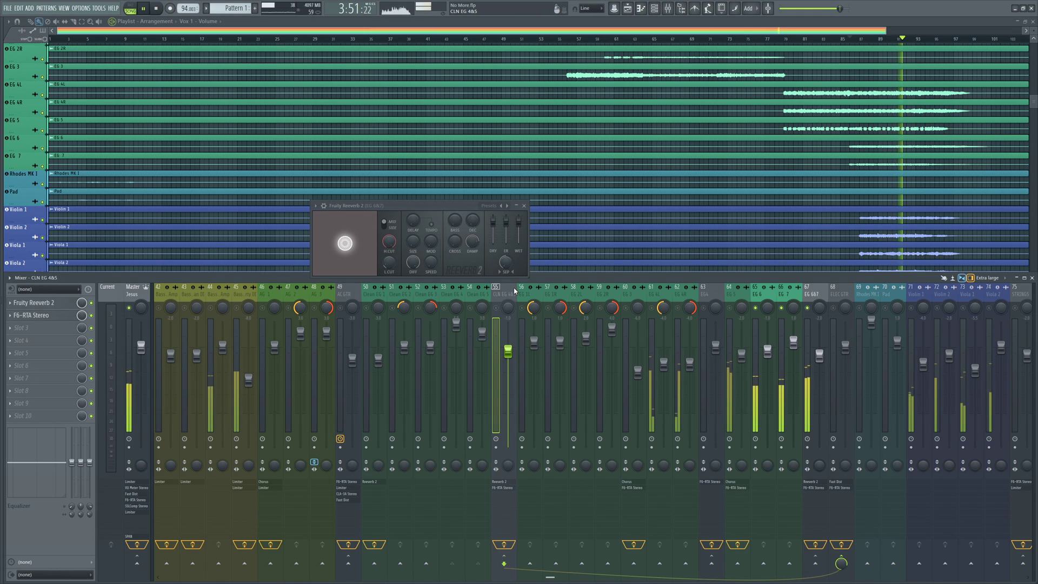
{"action": "key", "text": "space"}
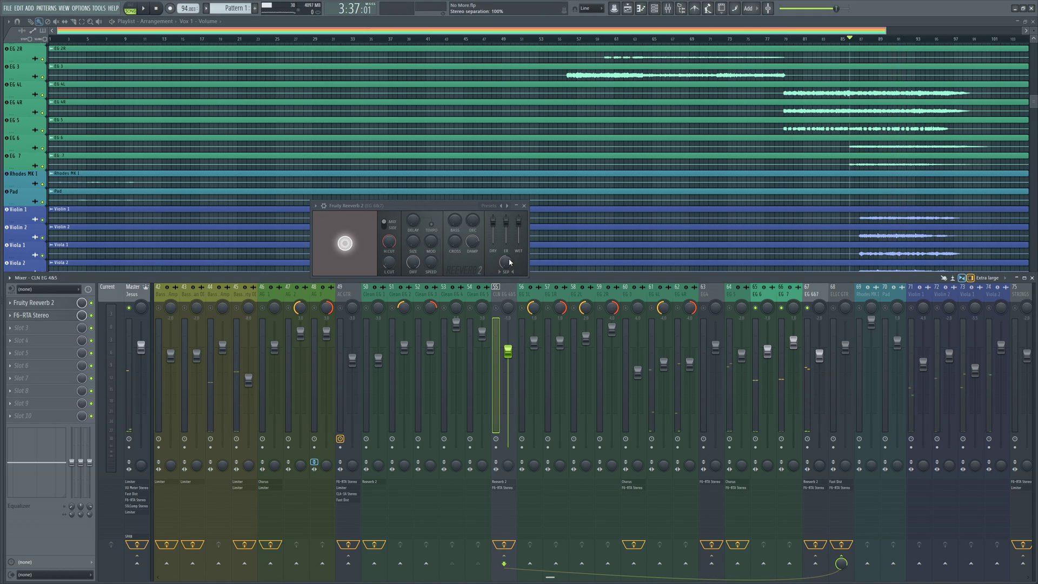
{"action": "left_click", "coordinate": [504, 263]}
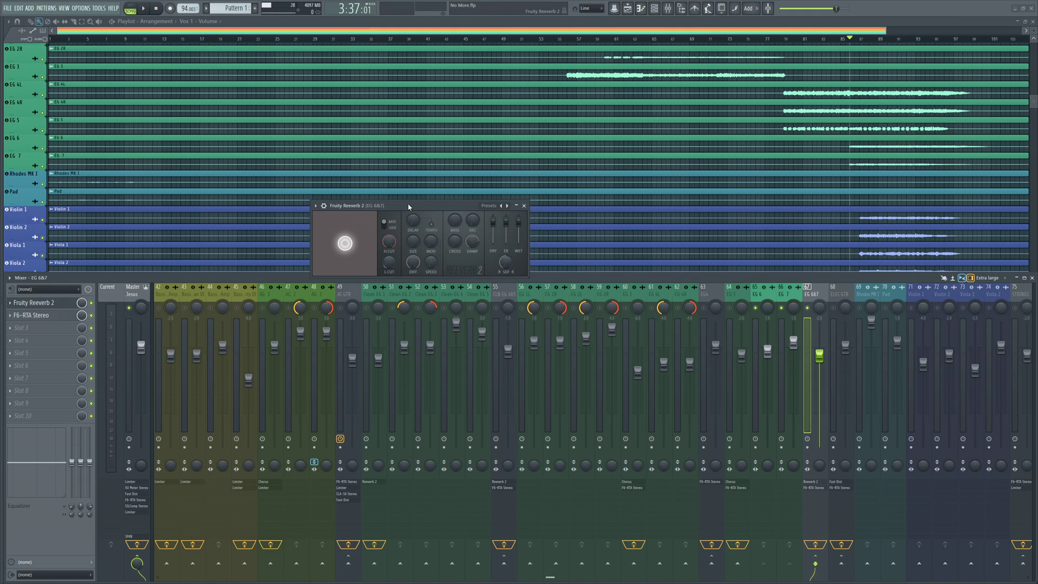
View the preset list and stereo separation of Fruity Reeverb 2 on the EG 6&7 bus without loading a preset, and close the reverb.
{"action": "left_click_drag", "start_coordinate": [408, 203], "coordinate": [526, 202]}
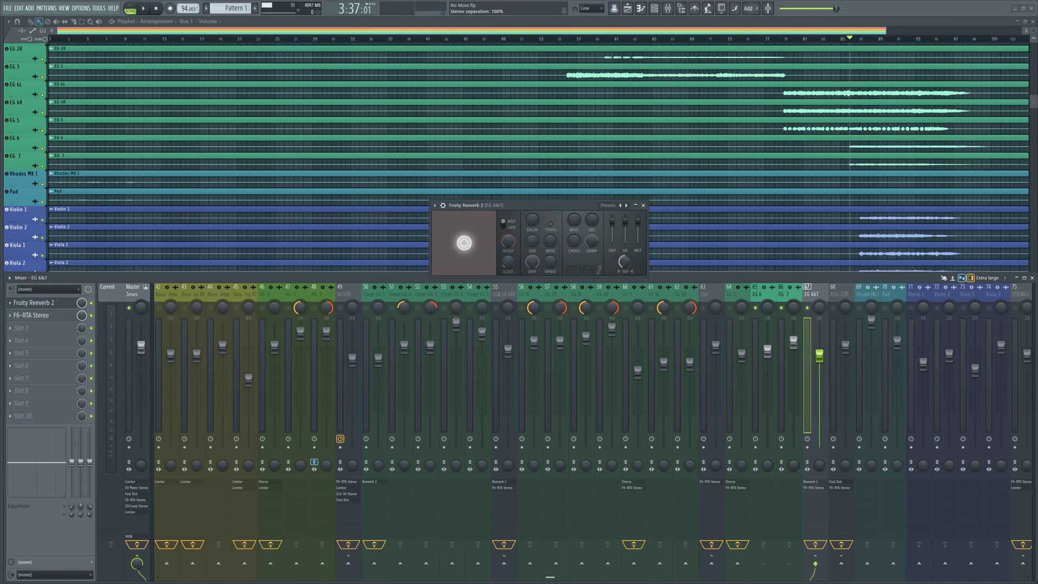
{"action": "right_click", "coordinate": [623, 207]}
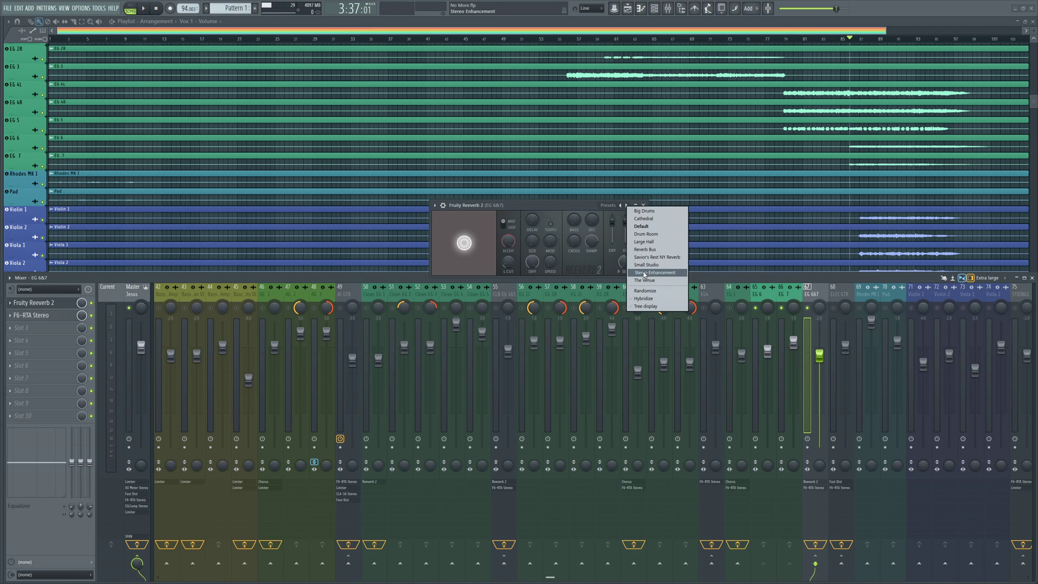
{"action": "left_click", "coordinate": [576, 209]}
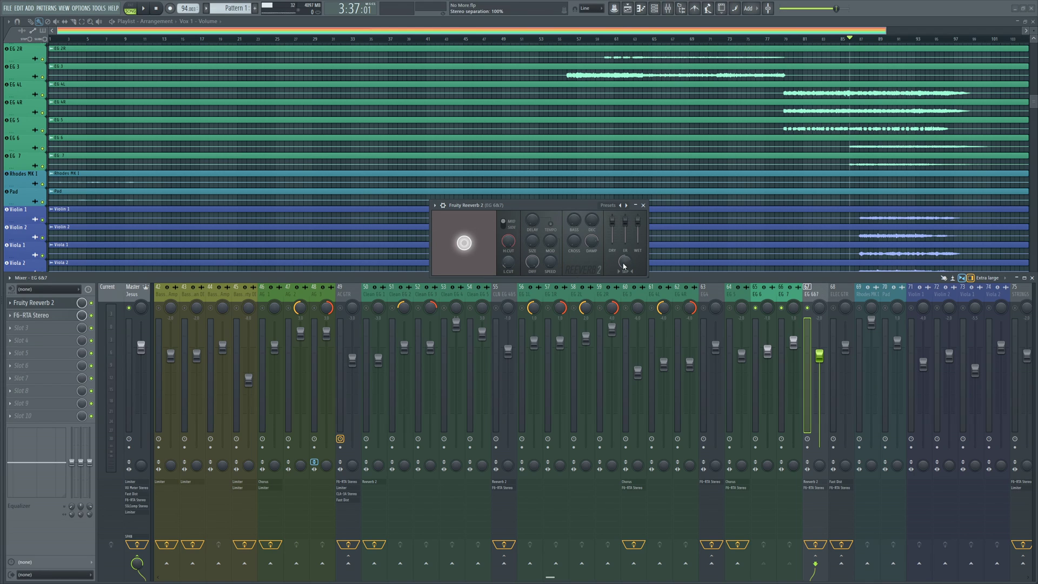
{"action": "left_click_drag", "start_coordinate": [623, 265], "coordinate": [623, 263]}
{"action": "left_click", "coordinate": [643, 206]}
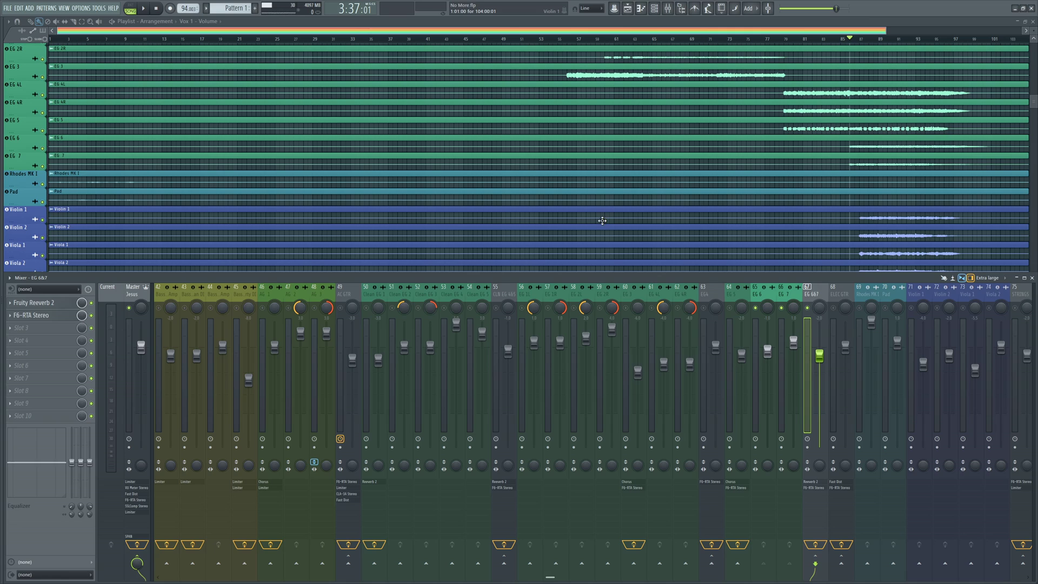
Open F6-RTA Stereo on the EG 6&7 bus, inspect bands 1 through 6 one by one, and close the equalizer.
{"action": "left_click", "coordinate": [44, 315]}
{"action": "left_click_drag", "start_coordinate": [628, 316], "coordinate": [363, 269]}
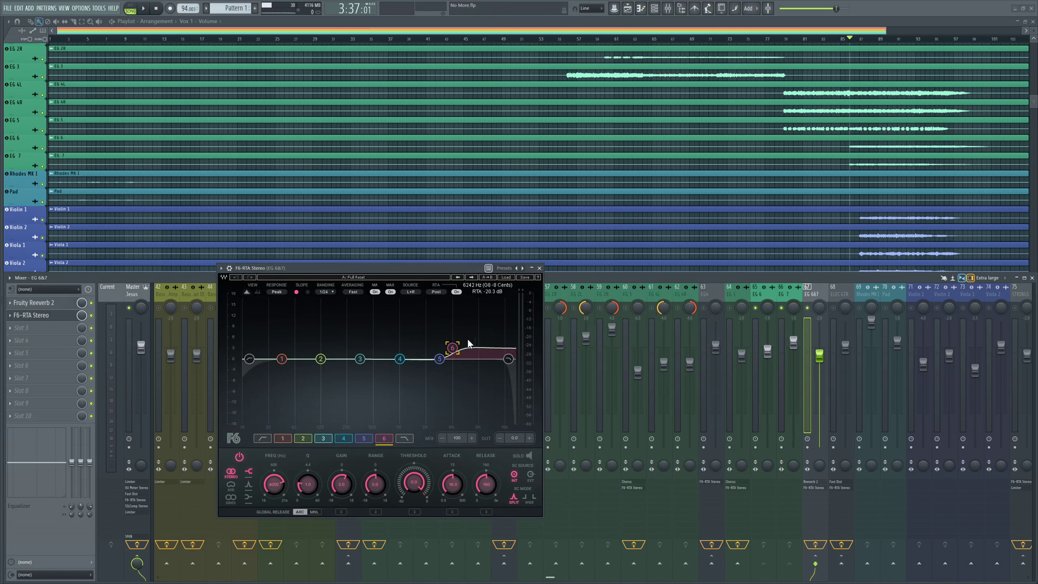
{"action": "left_click_drag", "start_coordinate": [435, 269], "coordinate": [517, 235]}
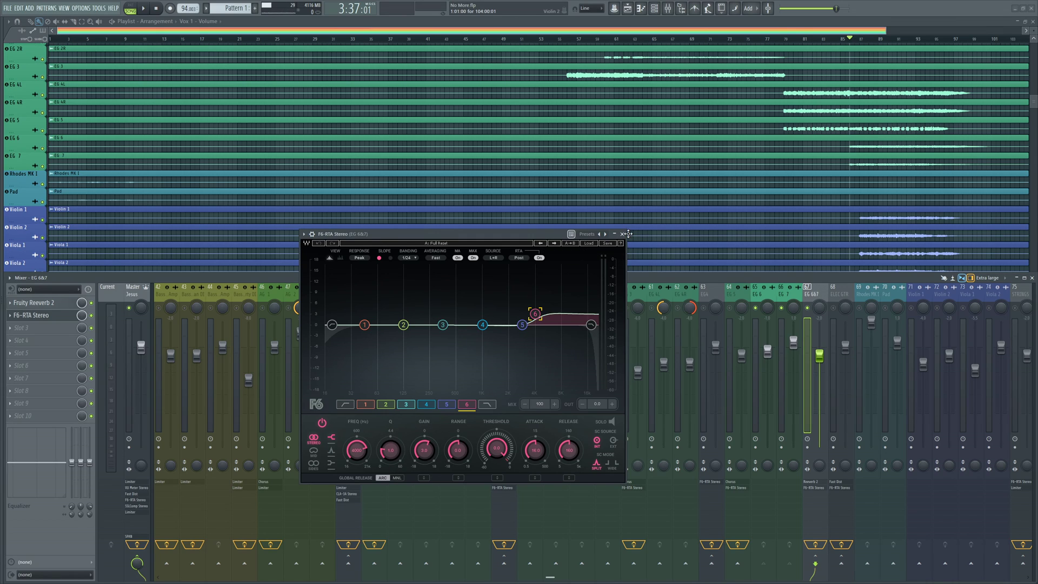
{"action": "left_click", "coordinate": [365, 404]}
{"action": "left_click", "coordinate": [386, 404]}
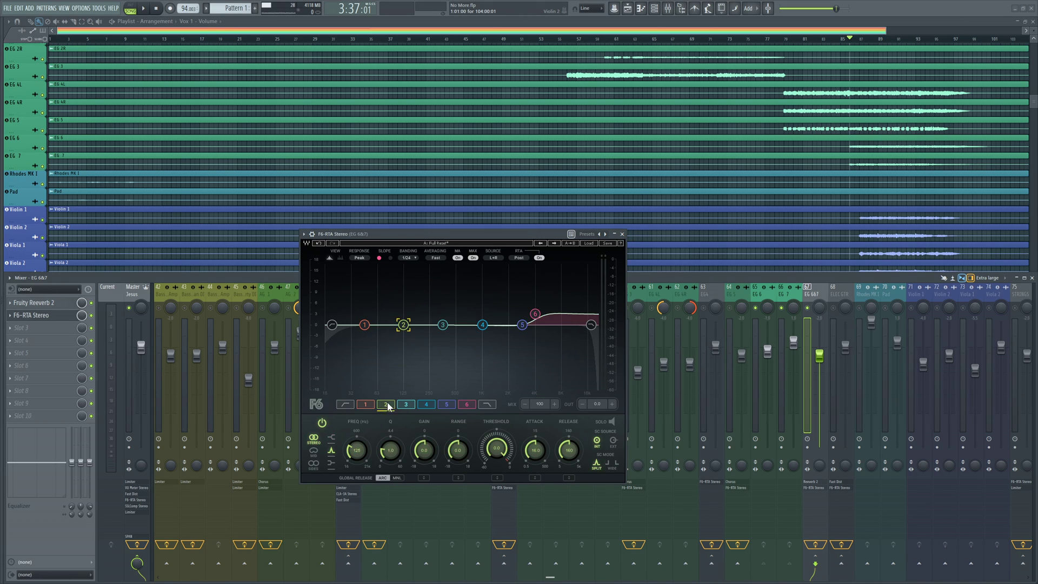
{"action": "left_click", "coordinate": [406, 404]}
{"action": "left_click", "coordinate": [427, 404]}
{"action": "left_click", "coordinate": [446, 404]}
{"action": "left_click", "coordinate": [466, 404]}
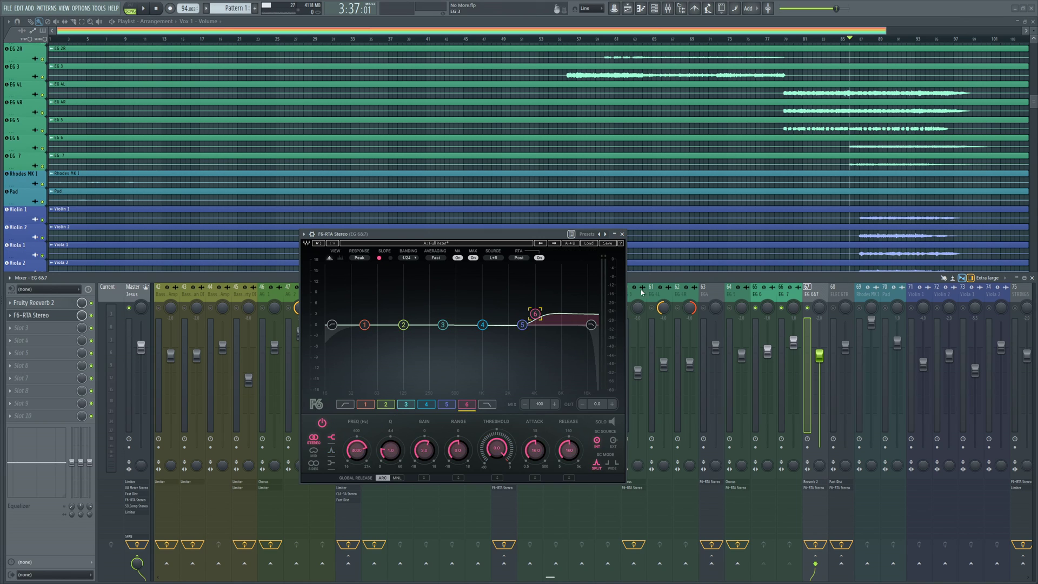
{"action": "left_click", "coordinate": [622, 233]}
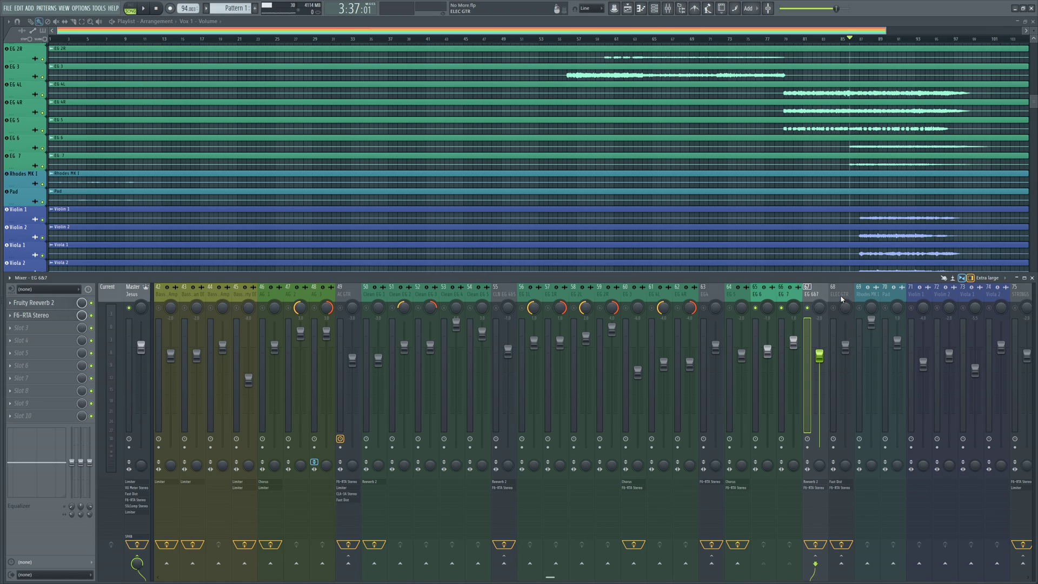
Select the ELEC GTR bus to show its effects, and look over the mixer tracks from the vocals to the strings bus.
{"action": "left_click", "coordinate": [845, 297]}
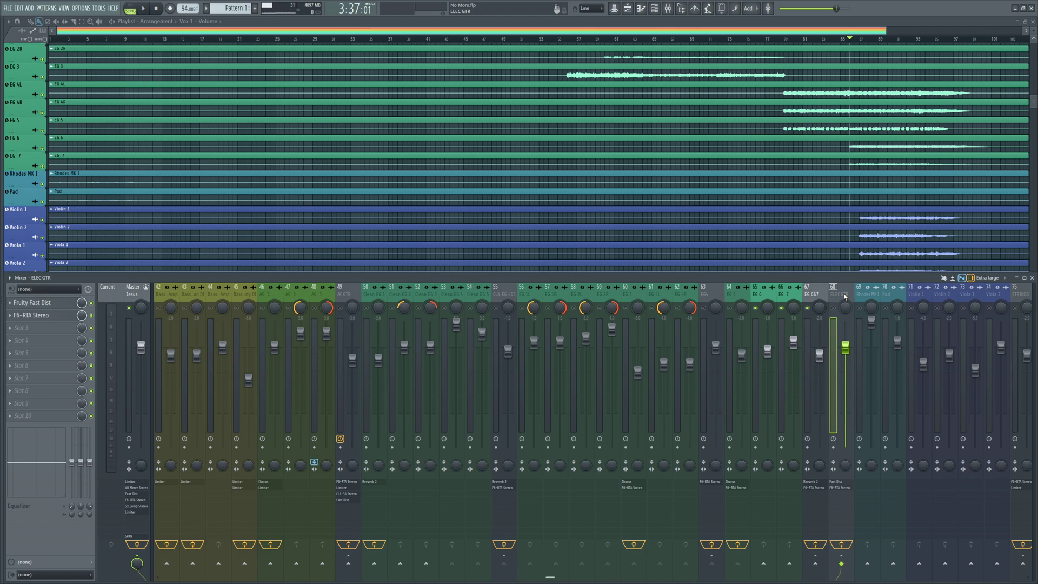
{"action": "scroll", "coordinate": [668, 309], "scroll_direction": "right", "scroll_amount": 10}
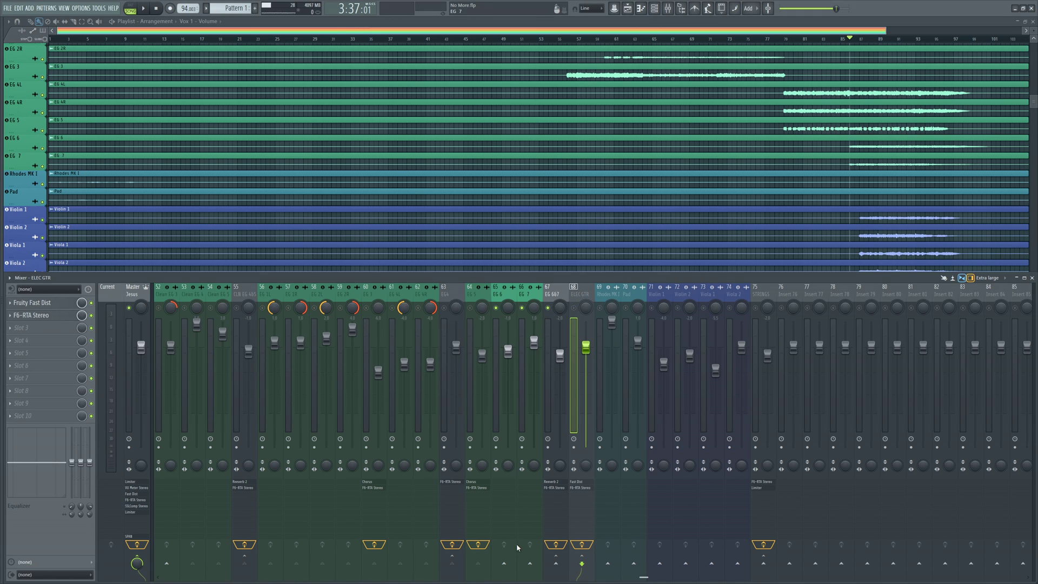
{"action": "scroll", "coordinate": [521, 580], "scroll_direction": "up", "scroll_amount": 13}
{"action": "scroll", "coordinate": [521, 579], "scroll_direction": "down", "scroll_amount": 14}
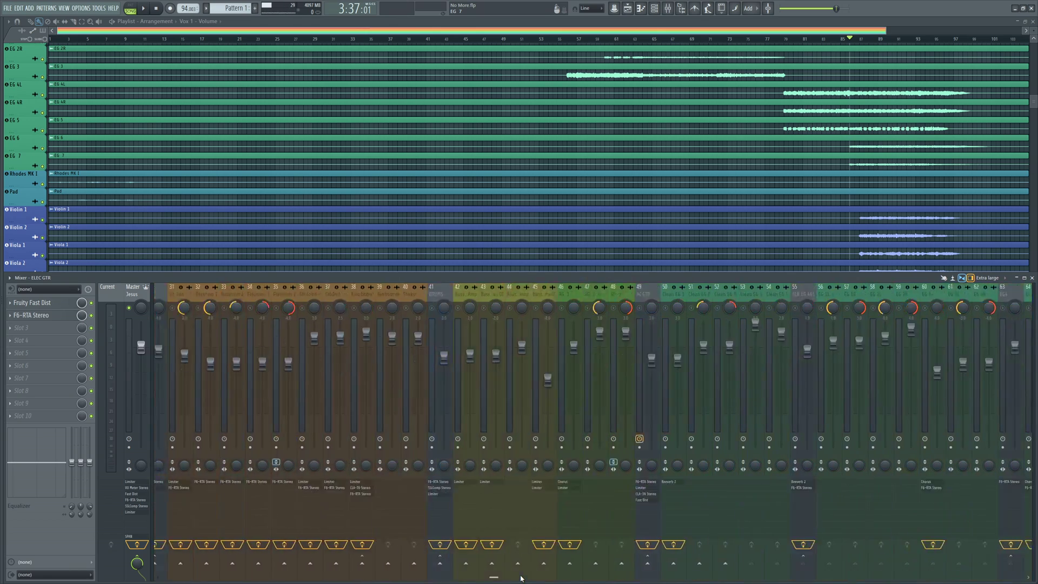
{"action": "scroll", "coordinate": [521, 580], "scroll_direction": "up", "scroll_amount": 14}
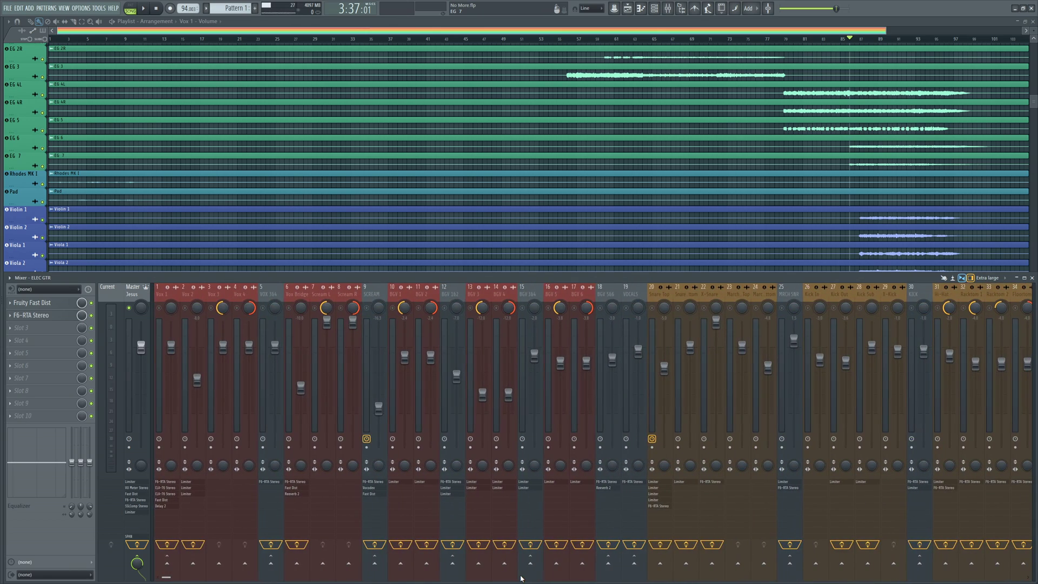
{"action": "scroll", "coordinate": [521, 578], "scroll_direction": "down", "scroll_amount": 12}
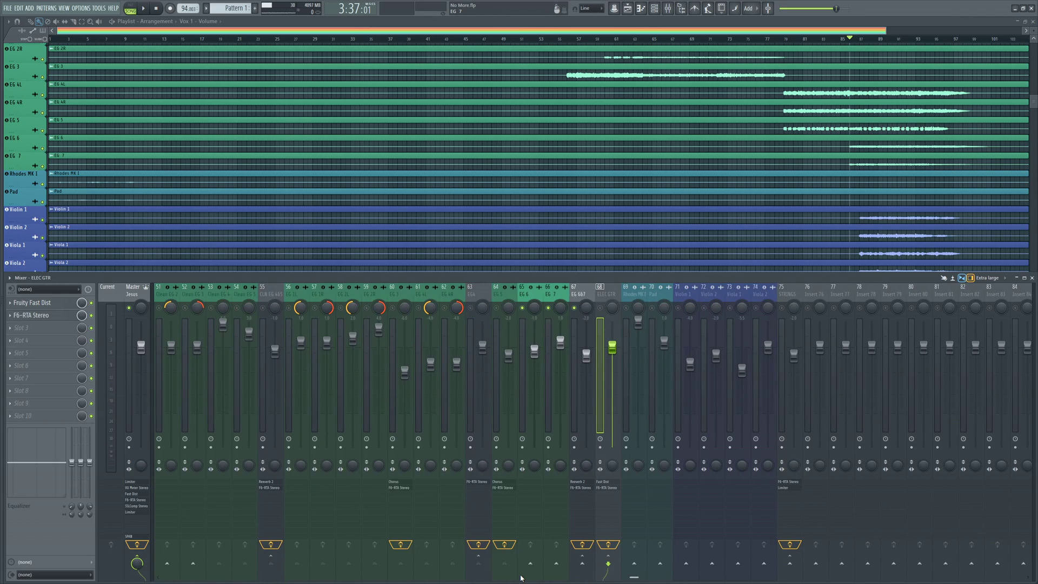
{"action": "scroll", "coordinate": [520, 578], "scroll_direction": "up", "scroll_amount": 10}
{"action": "scroll", "coordinate": [521, 577], "scroll_direction": "down", "scroll_amount": 6}
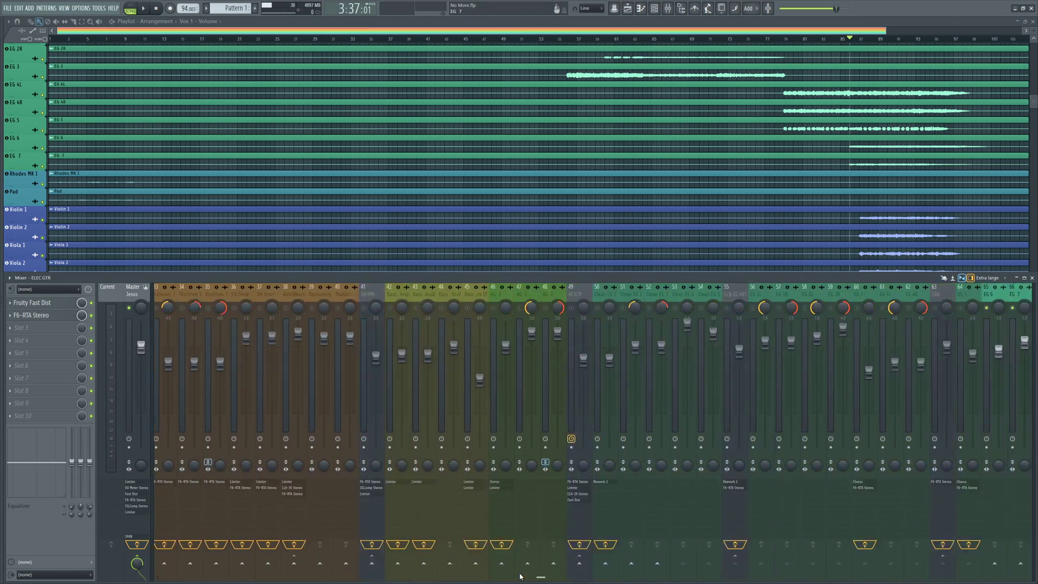
{"action": "scroll", "coordinate": [520, 577], "scroll_direction": "up", "scroll_amount": 8}
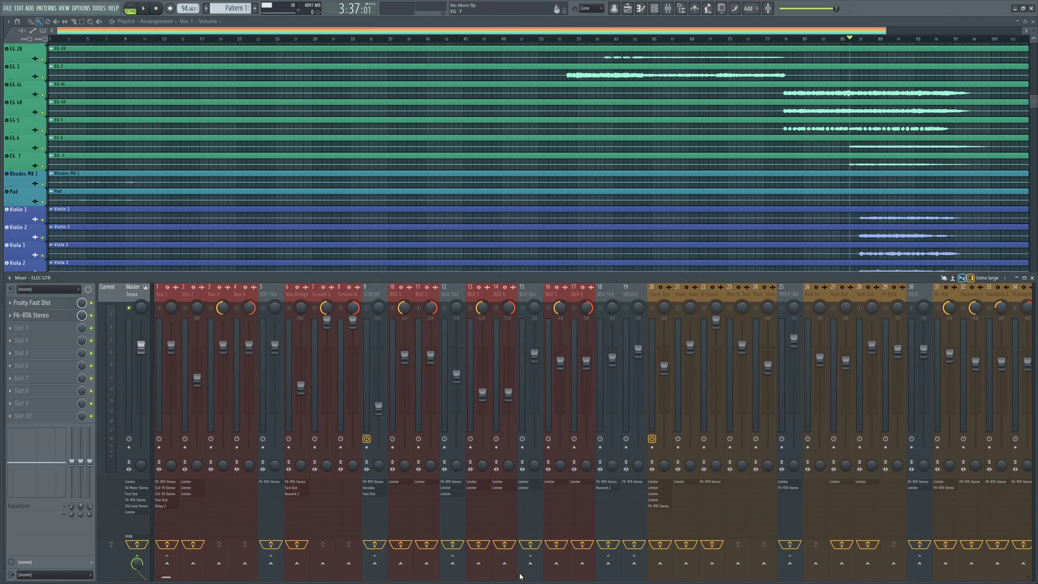
{"action": "scroll", "coordinate": [520, 577], "scroll_direction": "down", "scroll_amount": 11}
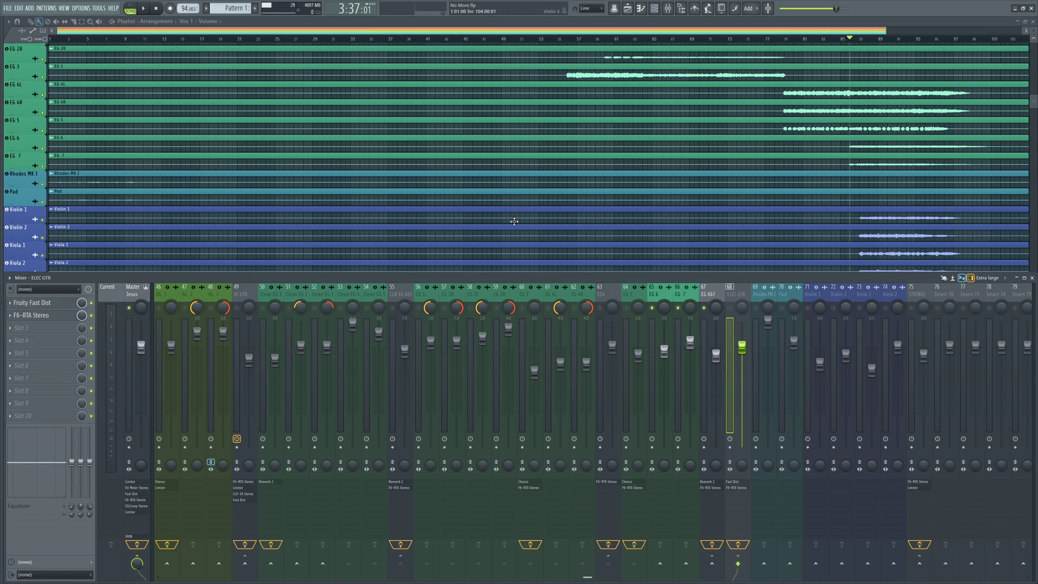
Review the playlist from the string tracks up to Vox 1, and select the master track to show its effects.
{"action": "scroll", "coordinate": [470, 211], "scroll_direction": "down", "scroll_amount": 5}
{"action": "scroll", "coordinate": [34, 123], "scroll_direction": "up", "scroll_amount": 15}
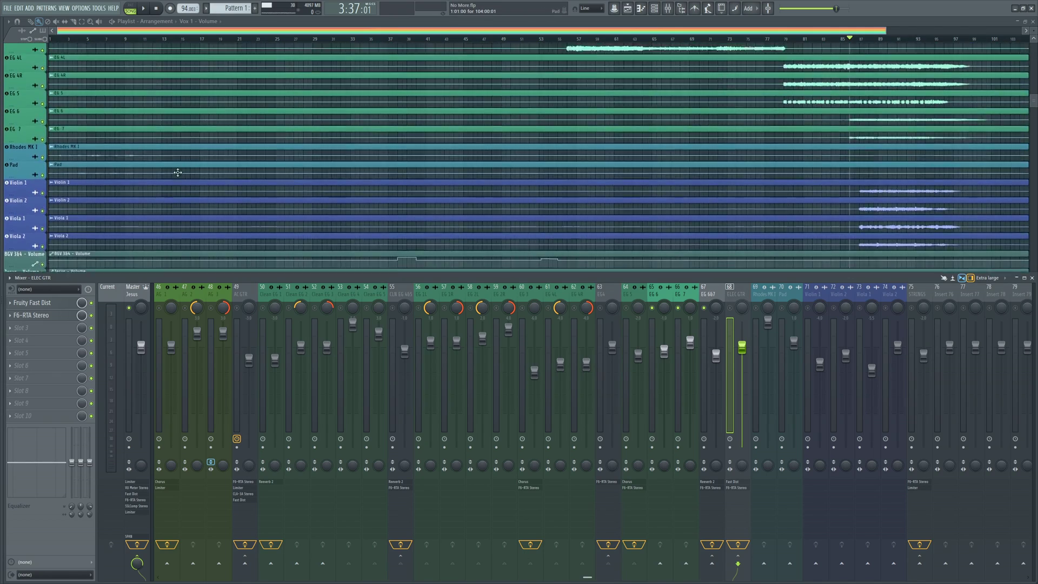
{"action": "scroll", "coordinate": [47, 150], "scroll_direction": "up", "scroll_amount": 10}
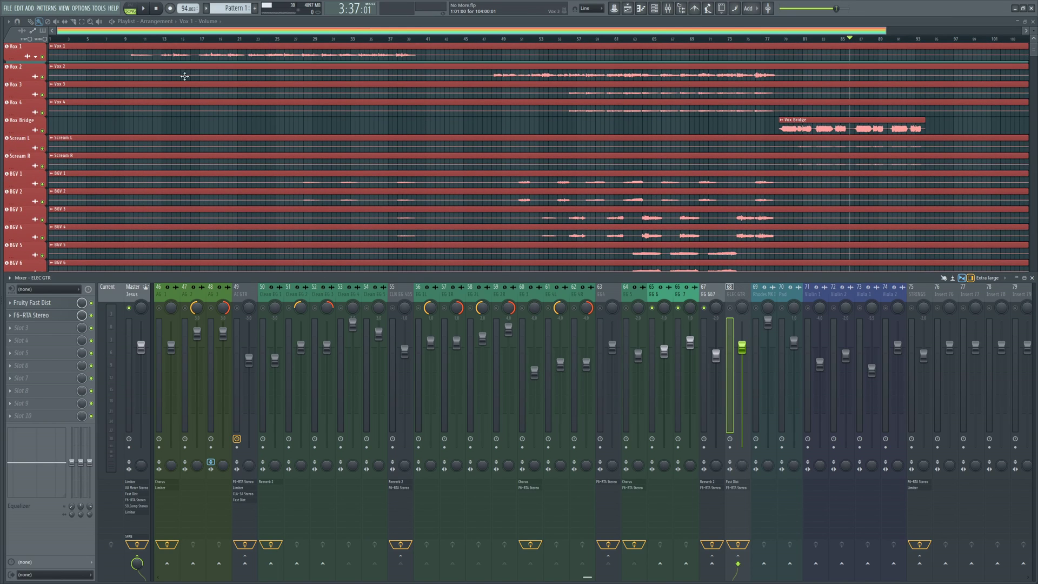
{"action": "left_click", "coordinate": [142, 296]}
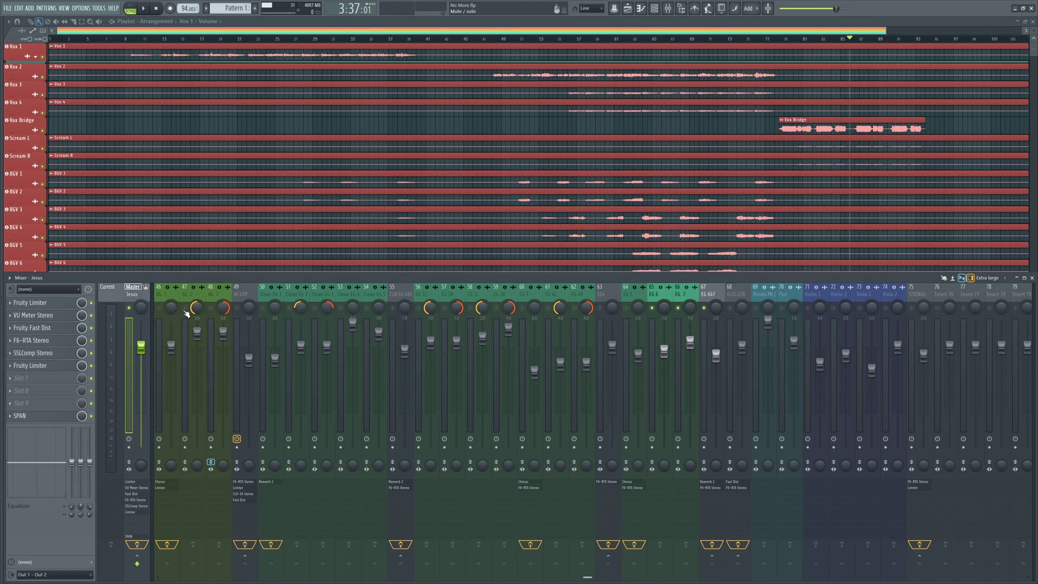
Survey the mixer and playlist tracks, covering the vocals, drums, bass, acoustic and electric guitars, keys and strings.
{"action": "left_click", "coordinate": [249, 578]}
{"action": "scroll", "coordinate": [250, 578], "scroll_direction": "down", "scroll_amount": 10}
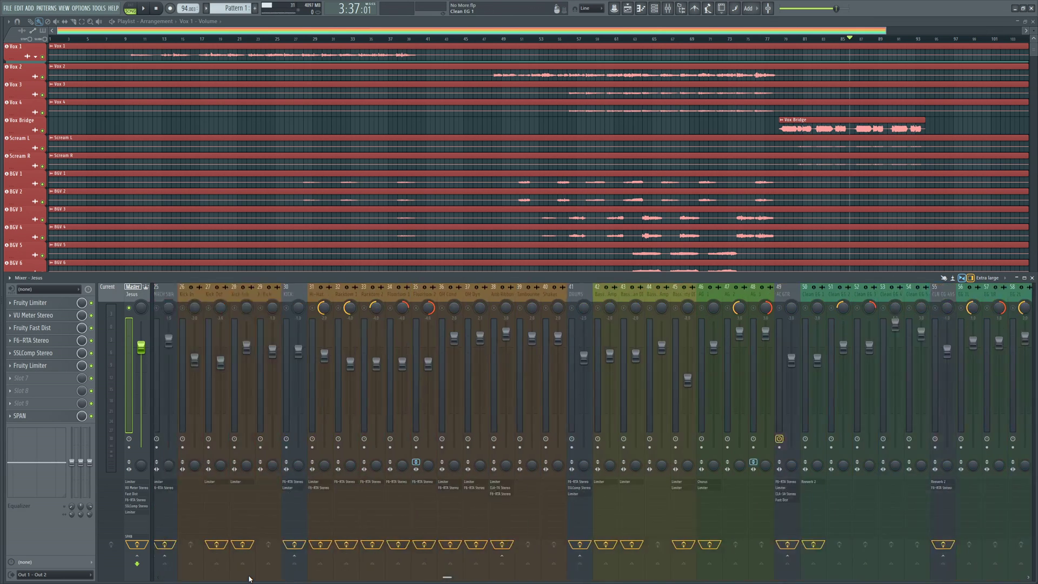
{"action": "scroll", "coordinate": [250, 578], "scroll_direction": "up", "scroll_amount": 8}
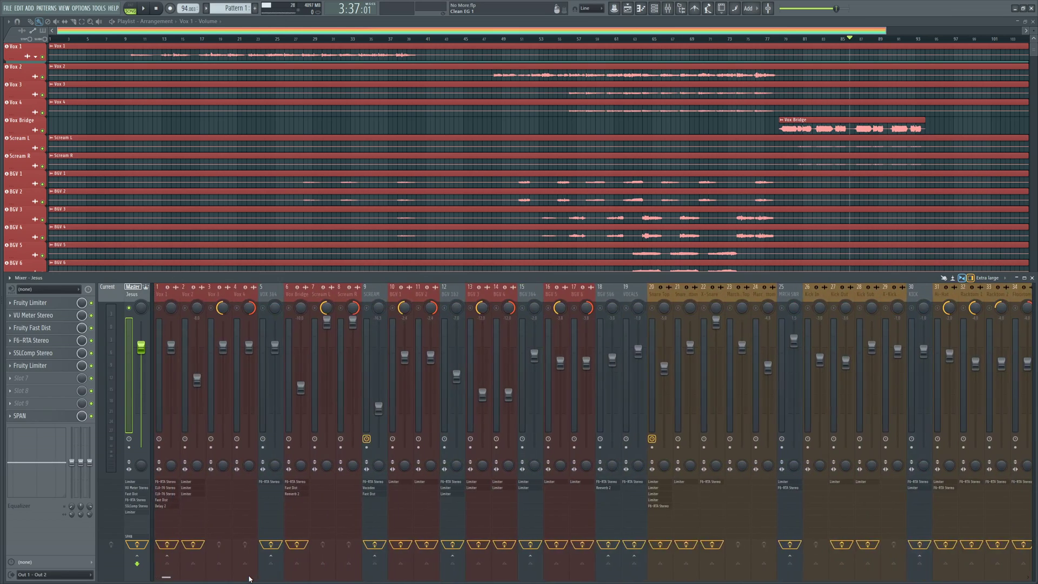
{"action": "scroll", "coordinate": [249, 578], "scroll_direction": "up", "scroll_amount": 8}
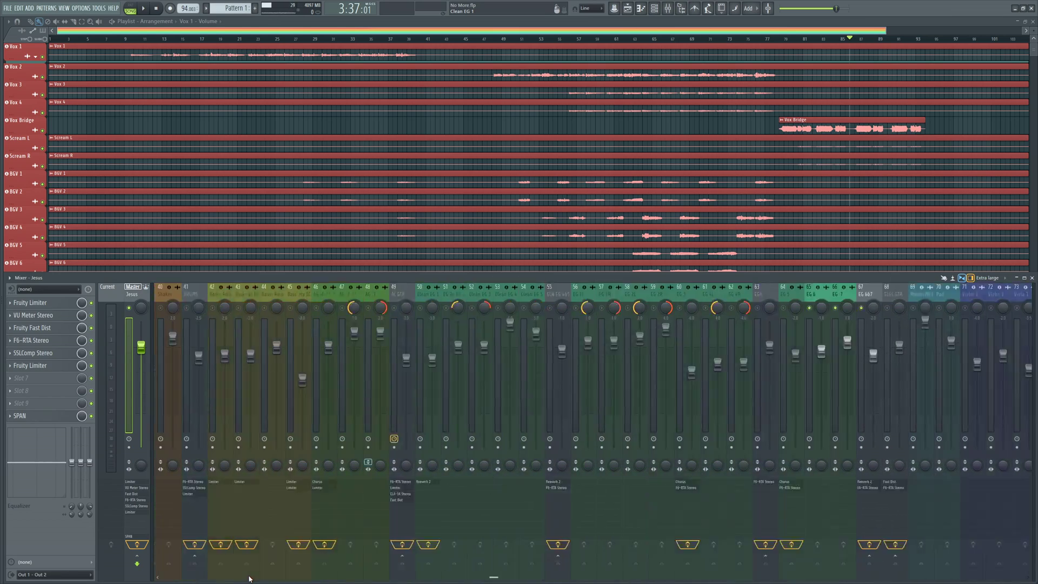
{"action": "scroll", "coordinate": [558, 164], "scroll_direction": "down", "scroll_amount": 7}
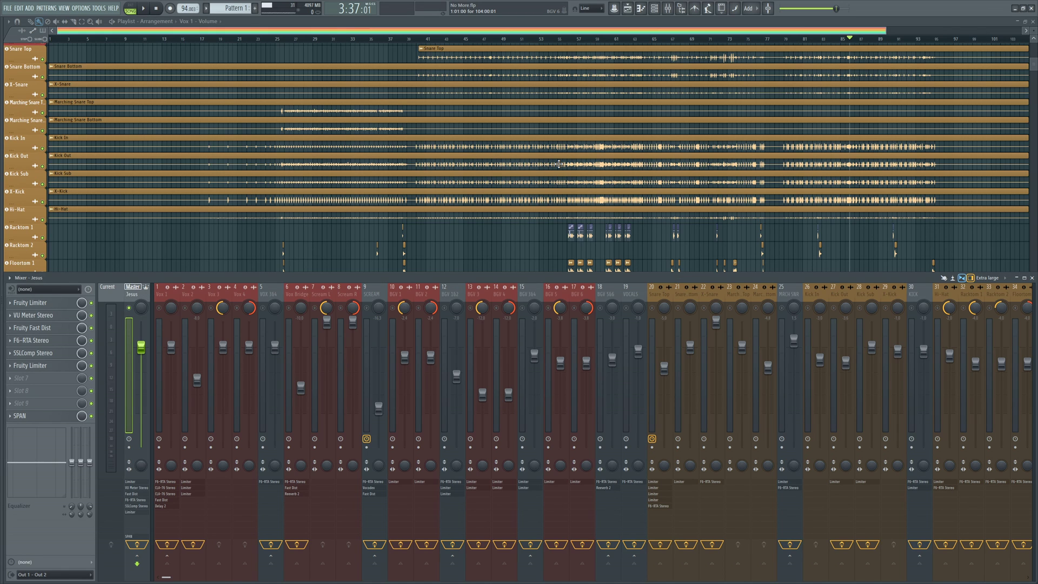
{"action": "scroll", "coordinate": [557, 162], "scroll_direction": "up", "scroll_amount": 7}
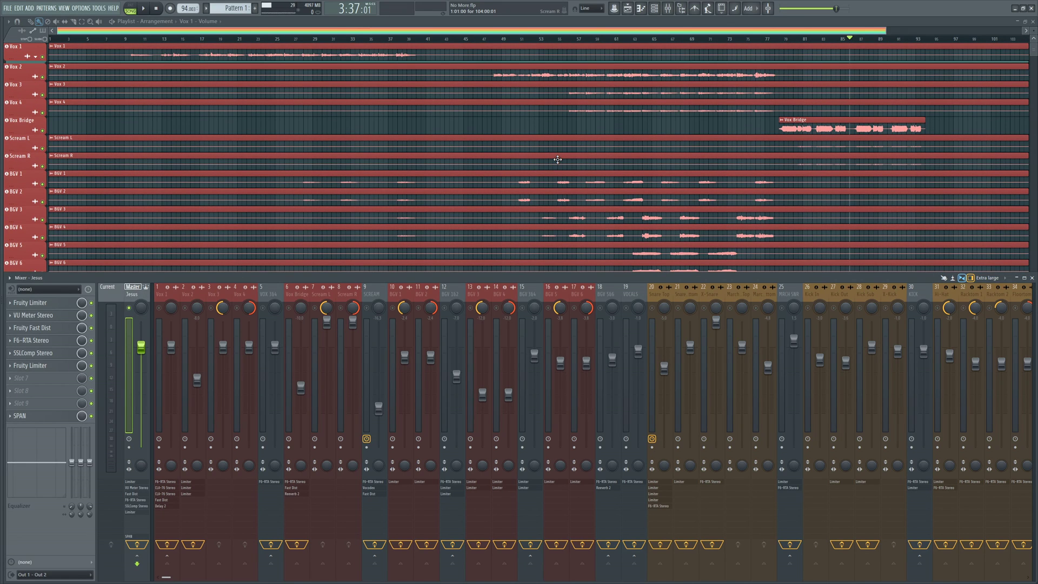
{"action": "scroll", "coordinate": [557, 159], "scroll_direction": "down", "scroll_amount": 8}
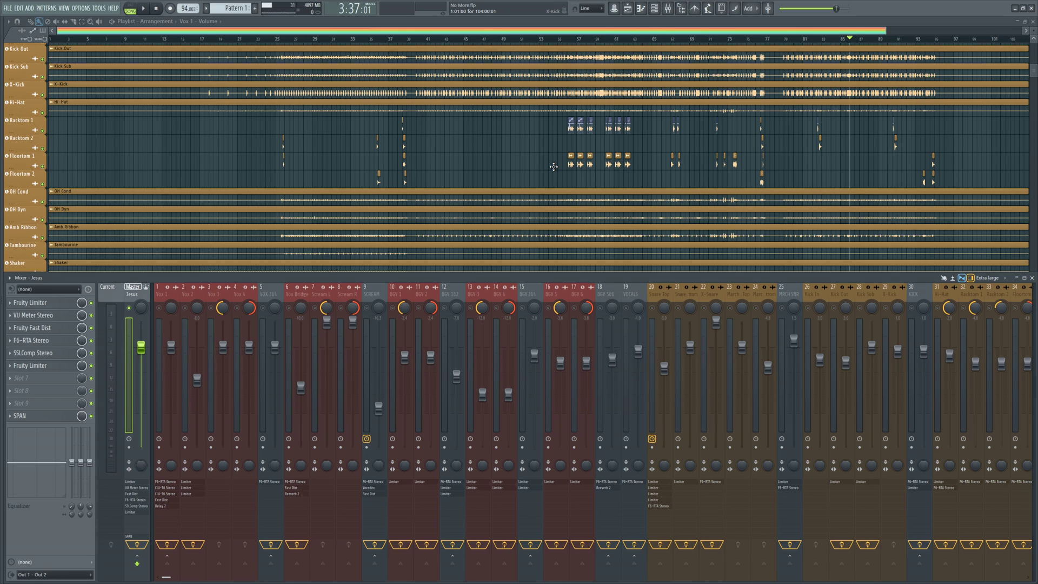
{"action": "scroll", "coordinate": [553, 167], "scroll_direction": "down", "scroll_amount": 6}
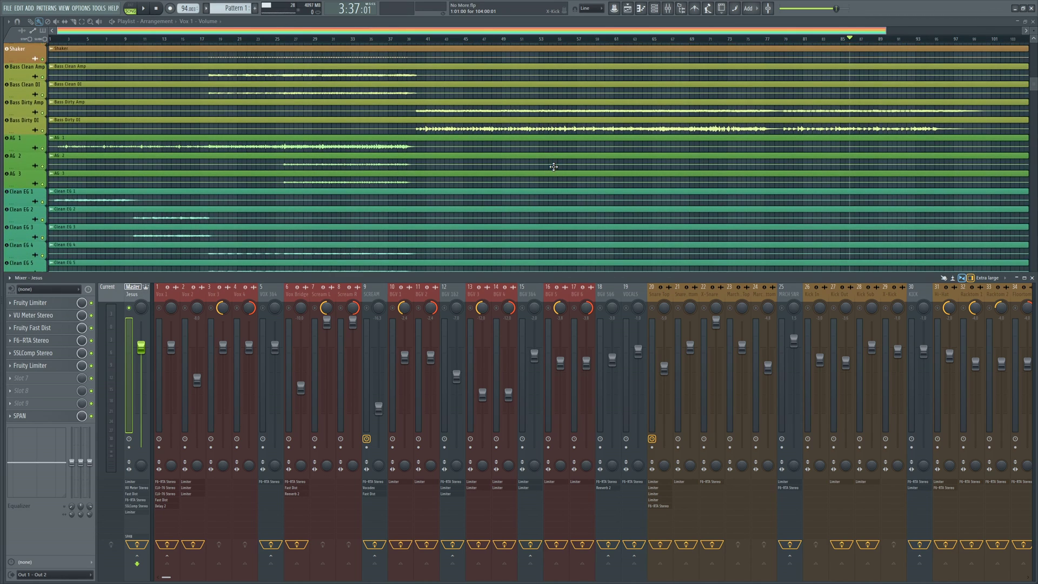
{"action": "scroll", "coordinate": [851, 186], "scroll_direction": "up", "scroll_amount": 8}
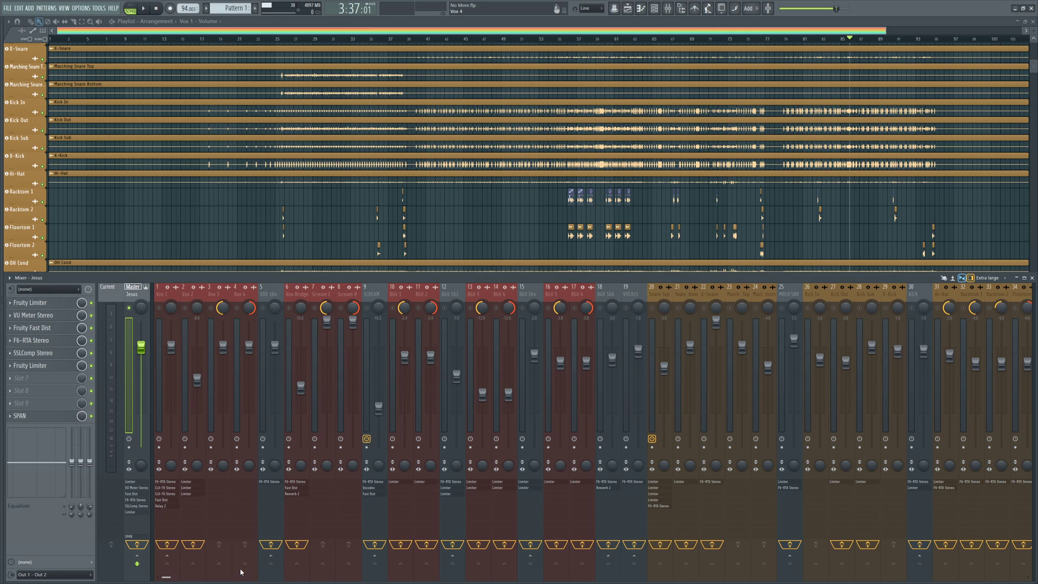
{"action": "scroll", "coordinate": [238, 575], "scroll_direction": "right", "scroll_amount": 12}
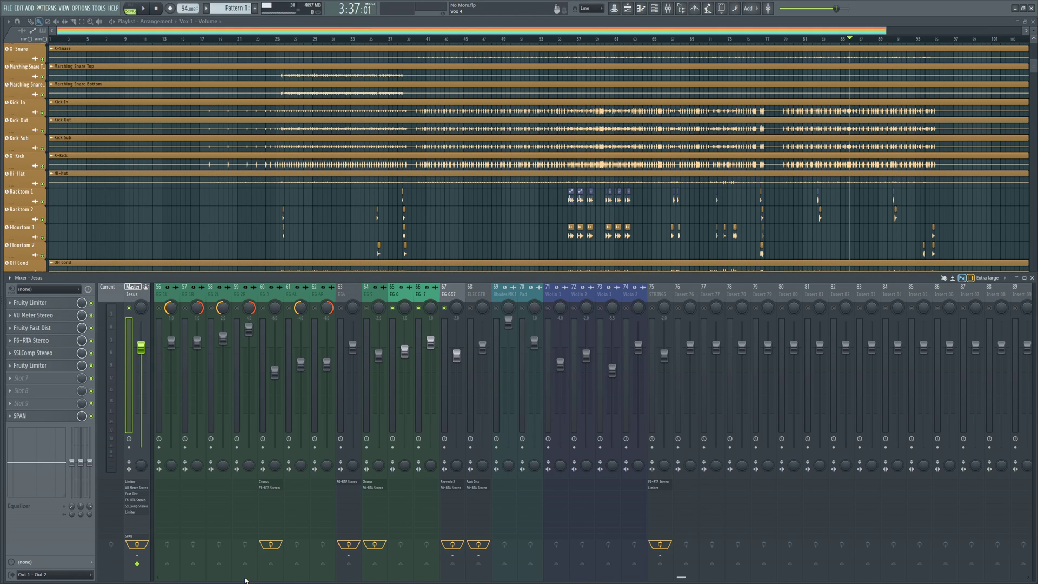
Inspect the EG 6 and EG 7 tracks in the mixer and playlist, and select the EG 6&7 bus to show its effects.
{"action": "left_click", "coordinate": [458, 294]}
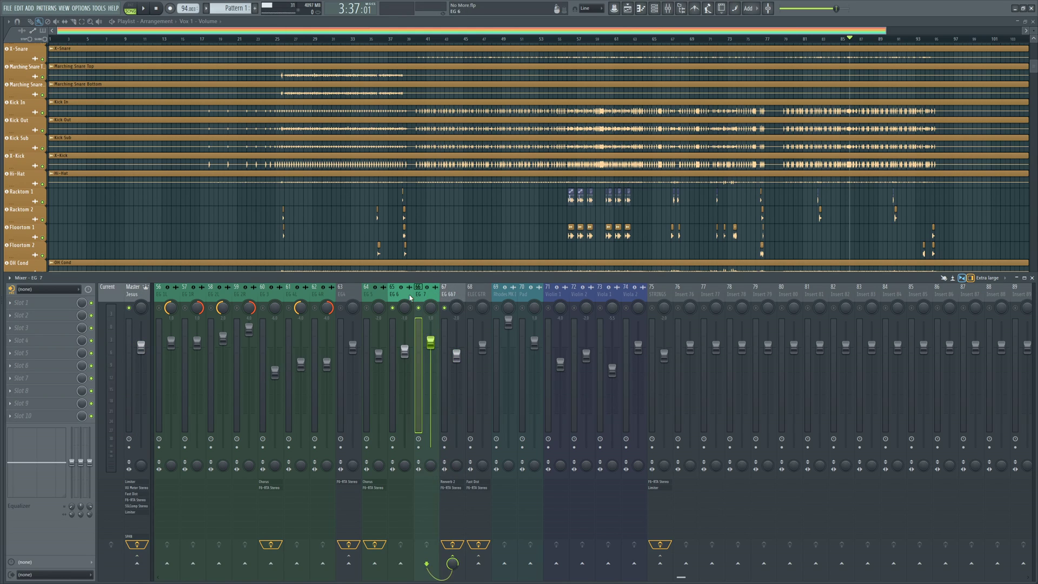
{"action": "left_click_drag", "start_coordinate": [428, 297], "coordinate": [400, 295]}
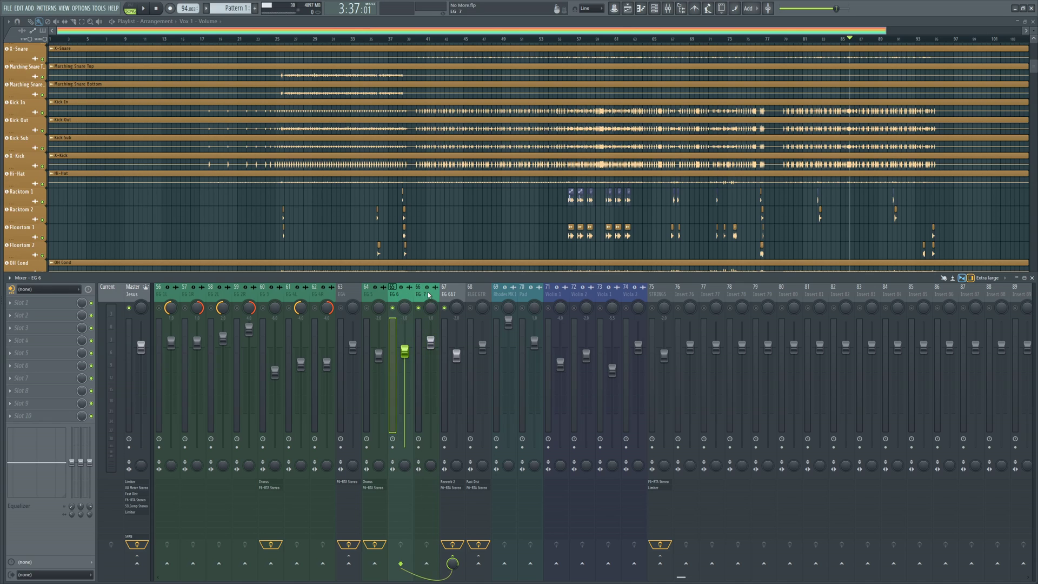
{"action": "scroll", "coordinate": [723, 186], "scroll_direction": "down", "scroll_amount": 5}
{"action": "scroll", "coordinate": [723, 186], "scroll_direction": "down", "scroll_amount": 12}
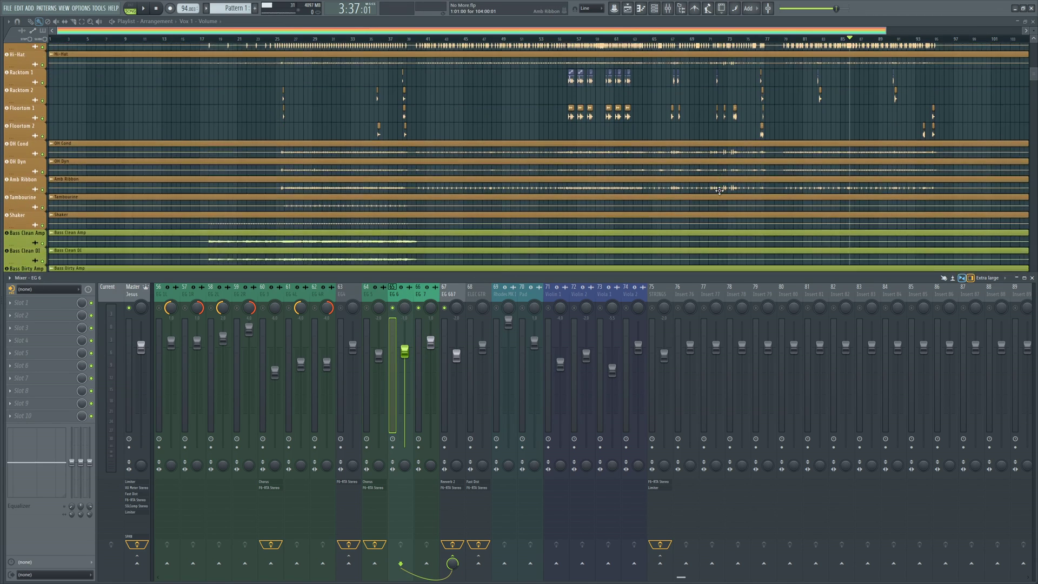
{"action": "scroll", "coordinate": [721, 191], "scroll_direction": "down", "scroll_amount": 13}
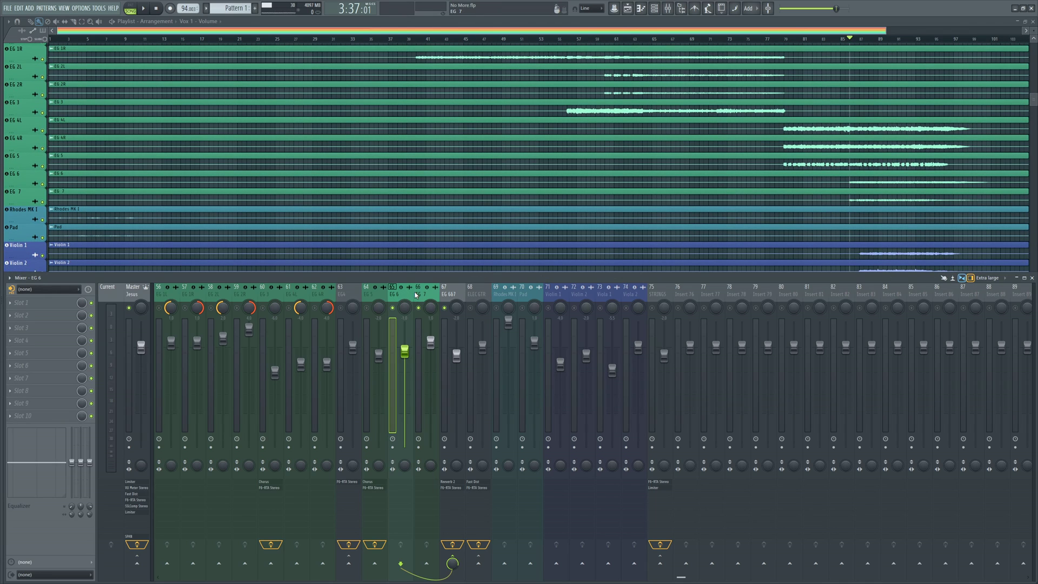
{"action": "left_click", "coordinate": [416, 294]}
{"action": "left_click", "coordinate": [446, 293]}
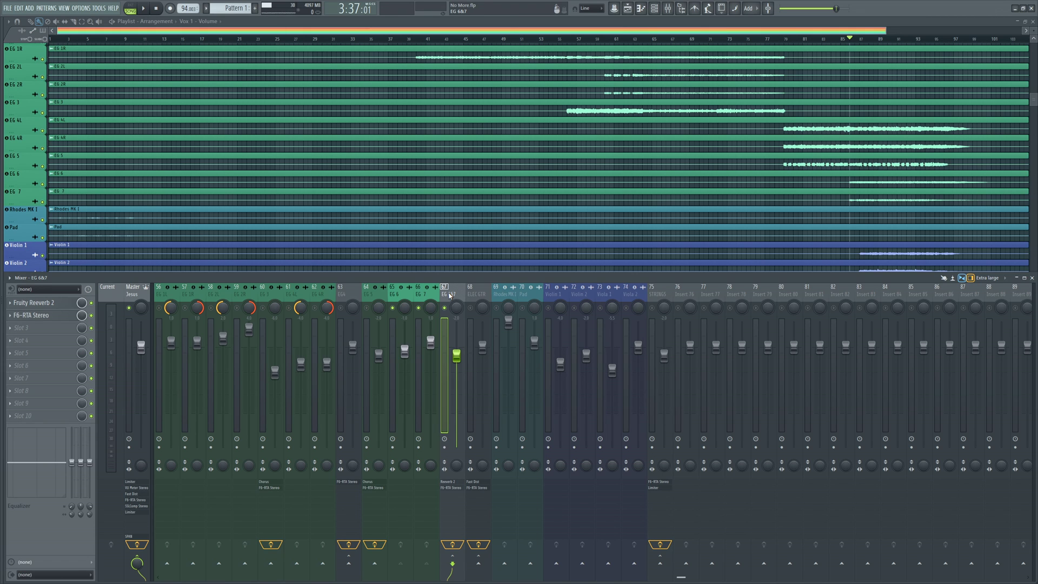
Review the playlist from the vocals through drums, bass and acoustic guitars to the electric guitar tracks EG 1L to EG 7.
{"action": "scroll", "coordinate": [534, 217], "scroll_direction": "up", "scroll_amount": 10}
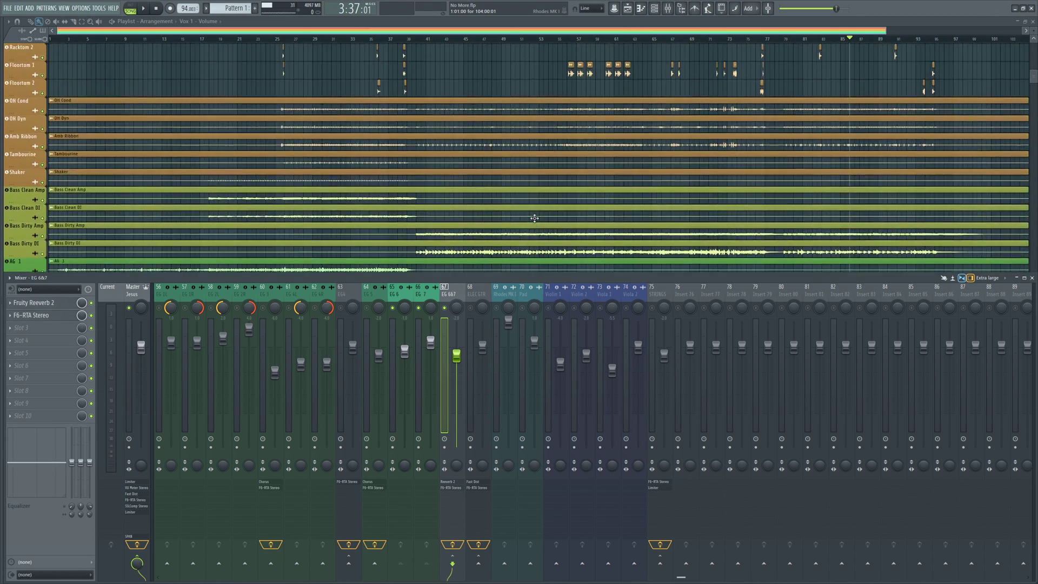
{"action": "scroll", "coordinate": [534, 218], "scroll_direction": "up", "scroll_amount": 5}
{"action": "scroll", "coordinate": [535, 220], "scroll_direction": "down", "scroll_amount": 6}
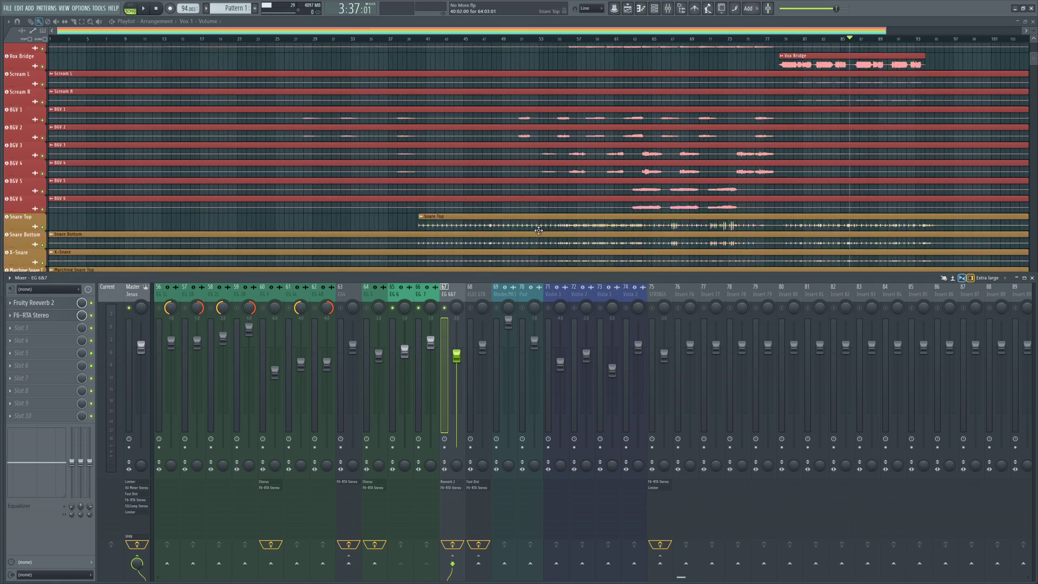
{"action": "scroll", "coordinate": [540, 230], "scroll_direction": "down", "scroll_amount": 8}
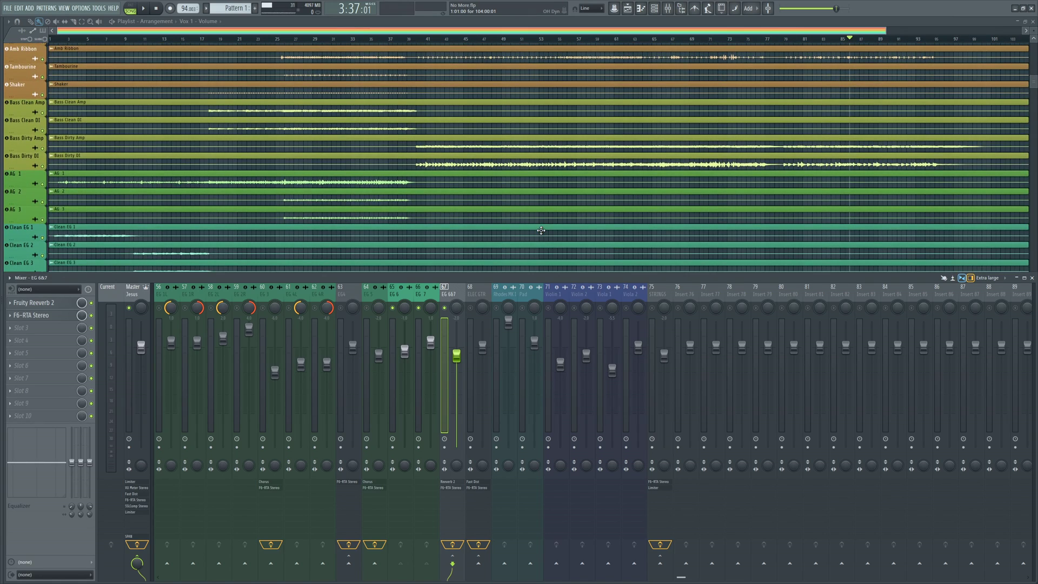
{"action": "scroll", "coordinate": [540, 230], "scroll_direction": "down", "scroll_amount": 7}
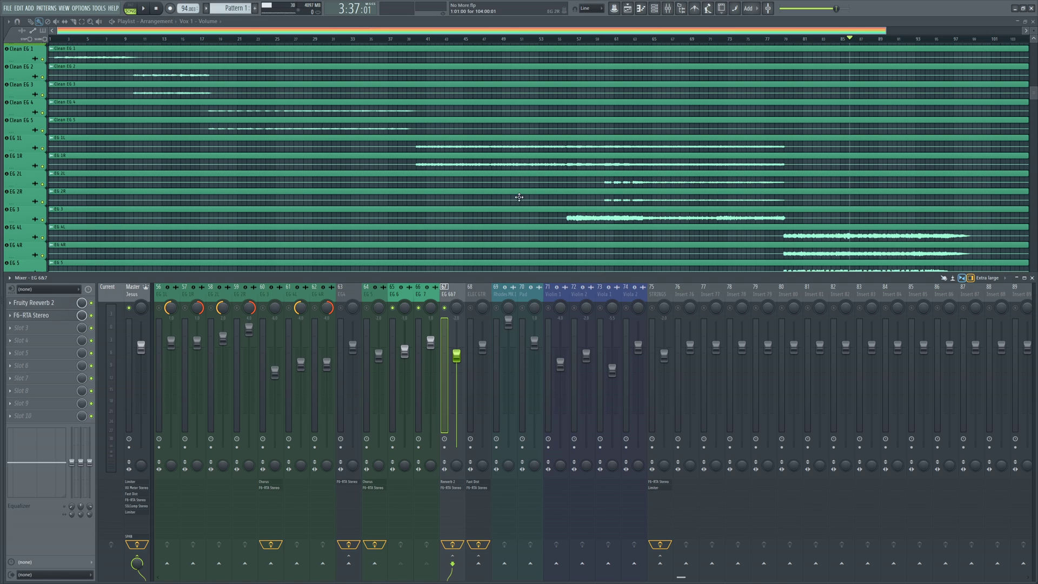
{"action": "scroll", "coordinate": [523, 194], "scroll_direction": "down", "scroll_amount": 8}
{"action": "scroll", "coordinate": [524, 194], "scroll_direction": "up", "scroll_amount": 3}
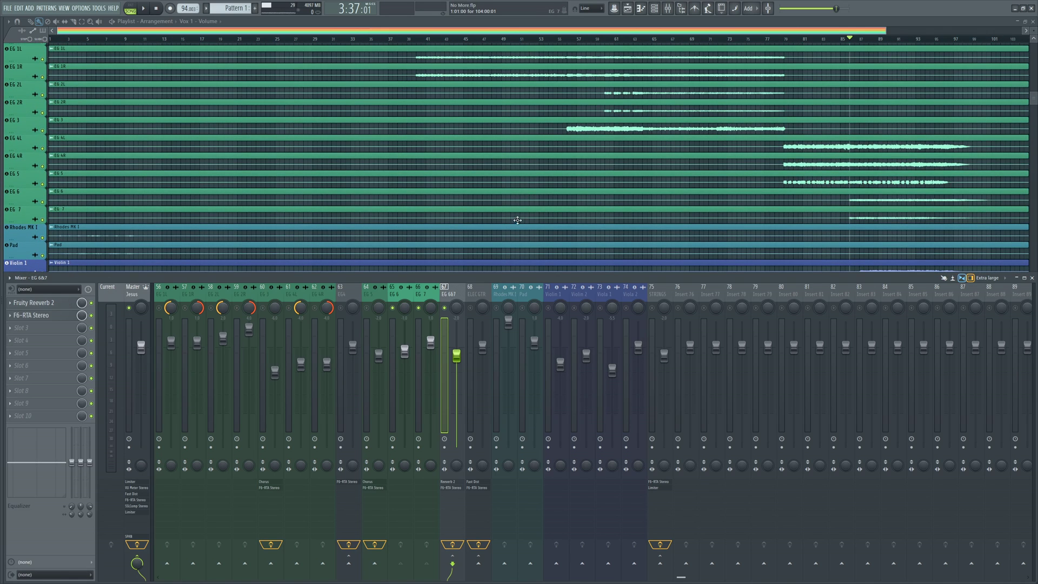
Select EG 6, EG 7 and the EG 6&7 bus in alternation to examine how both guitars are routed into the bus.
{"action": "mouse_move", "coordinate": [418, 293]}
{"action": "left_mouse_down"}
{"action": "mouse_move", "coordinate": [401, 294]}
{"action": "mouse_move", "coordinate": [450, 294]}
{"action": "mouse_move", "coordinate": [401, 293]}
{"action": "mouse_move", "coordinate": [450, 293]}
{"action": "mouse_move", "coordinate": [424, 290]}
{"action": "left_mouse_up"}
{"action": "left_click", "coordinate": [426, 294]}
{"action": "left_click", "coordinate": [400, 295]}
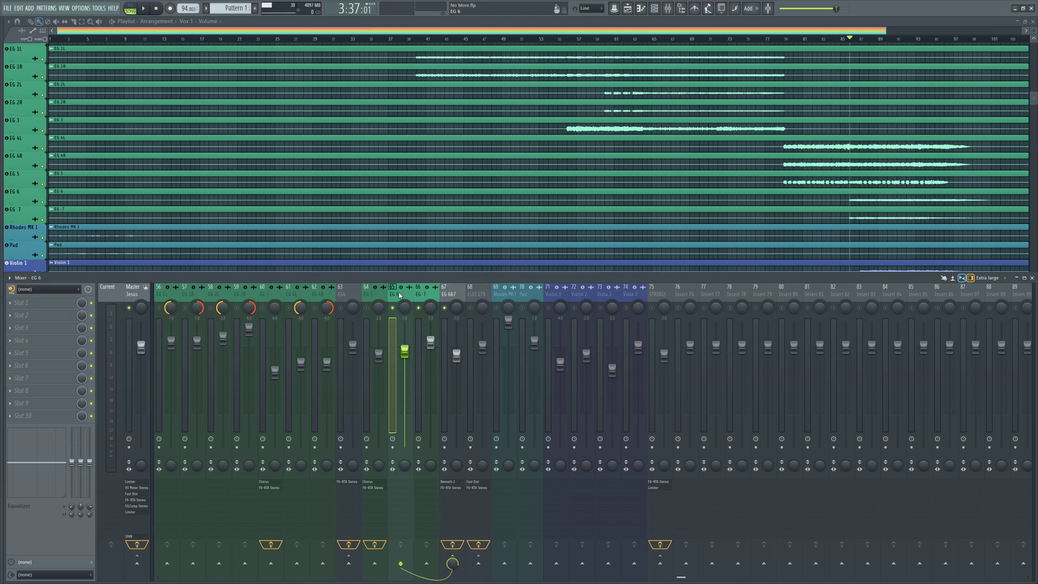
{"action": "left_click", "coordinate": [455, 295]}
{"action": "left_click", "coordinate": [422, 296]}
{"action": "left_click", "coordinate": [401, 296]}
{"action": "left_click", "coordinate": [426, 295]}
{"action": "left_click", "coordinate": [454, 295]}
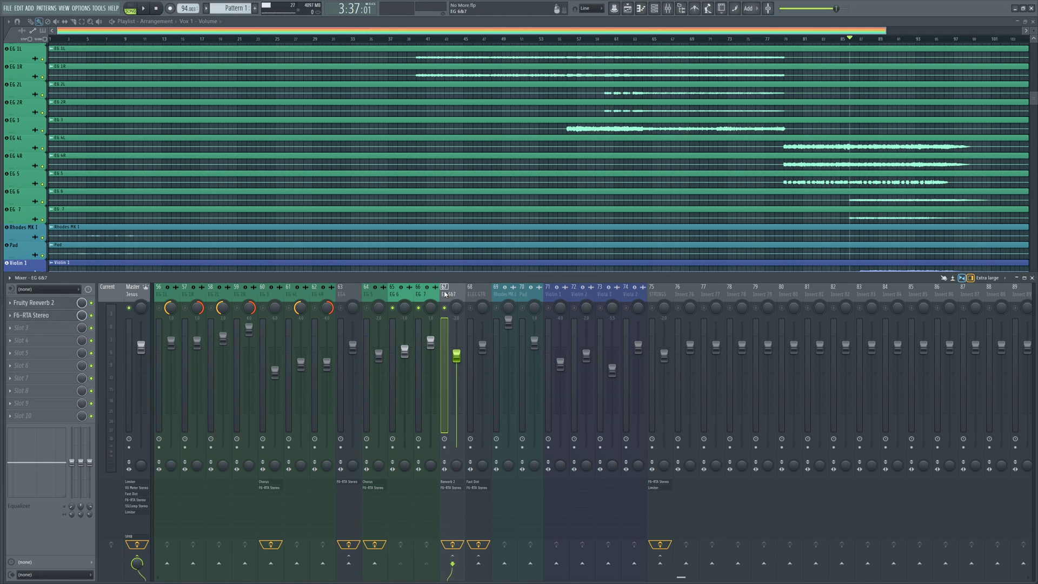
{"action": "left_click", "coordinate": [423, 295]}
{"action": "left_click", "coordinate": [403, 293]}
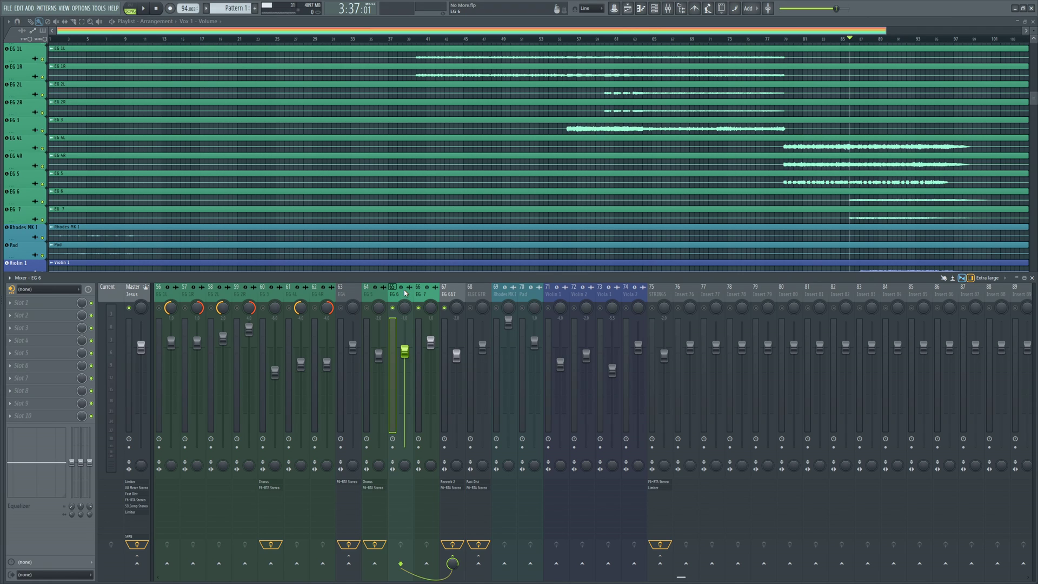
{"action": "left_click", "coordinate": [420, 288]}
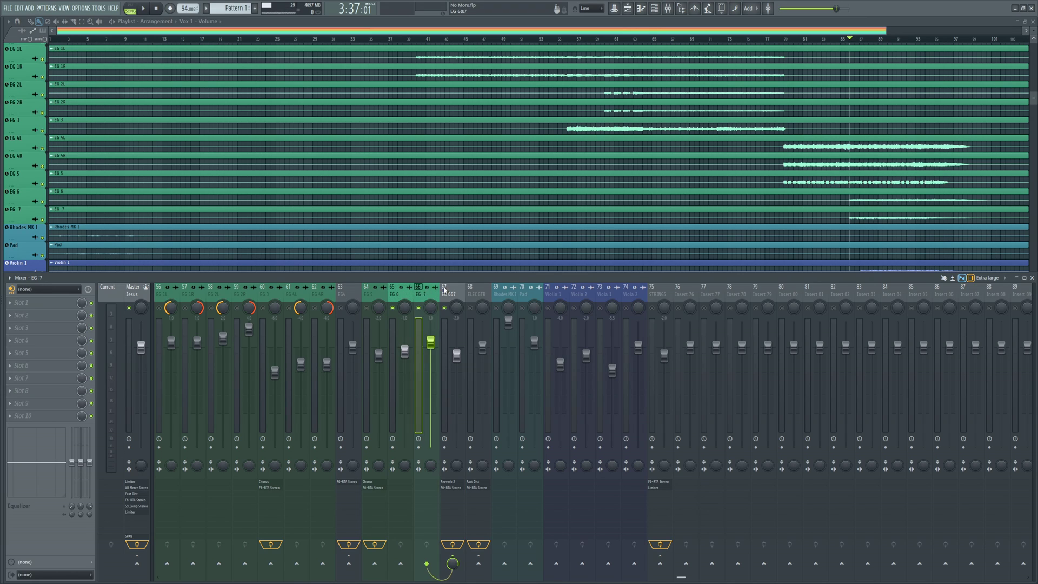
{"action": "left_click", "coordinate": [450, 289]}
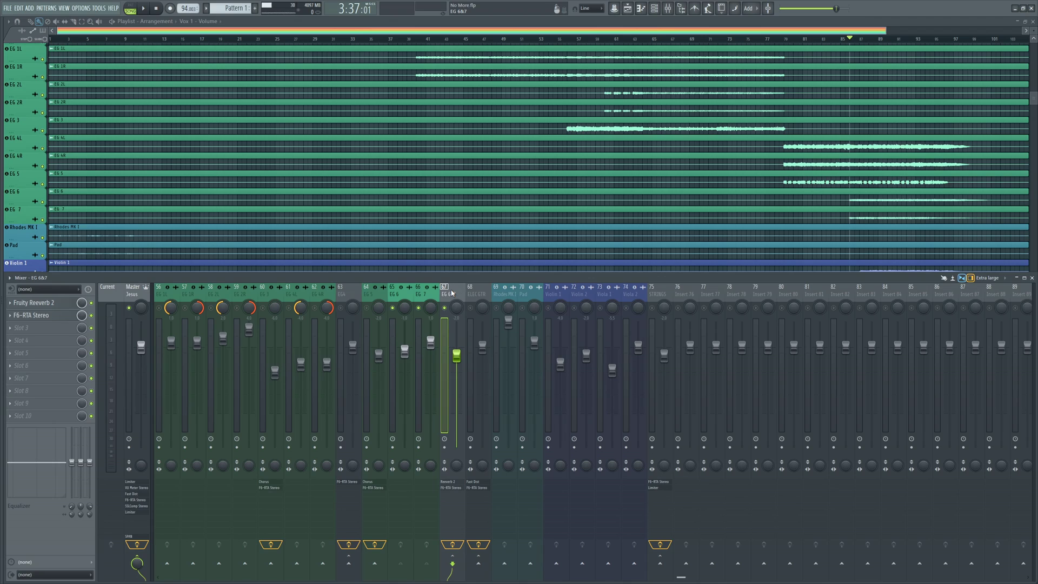